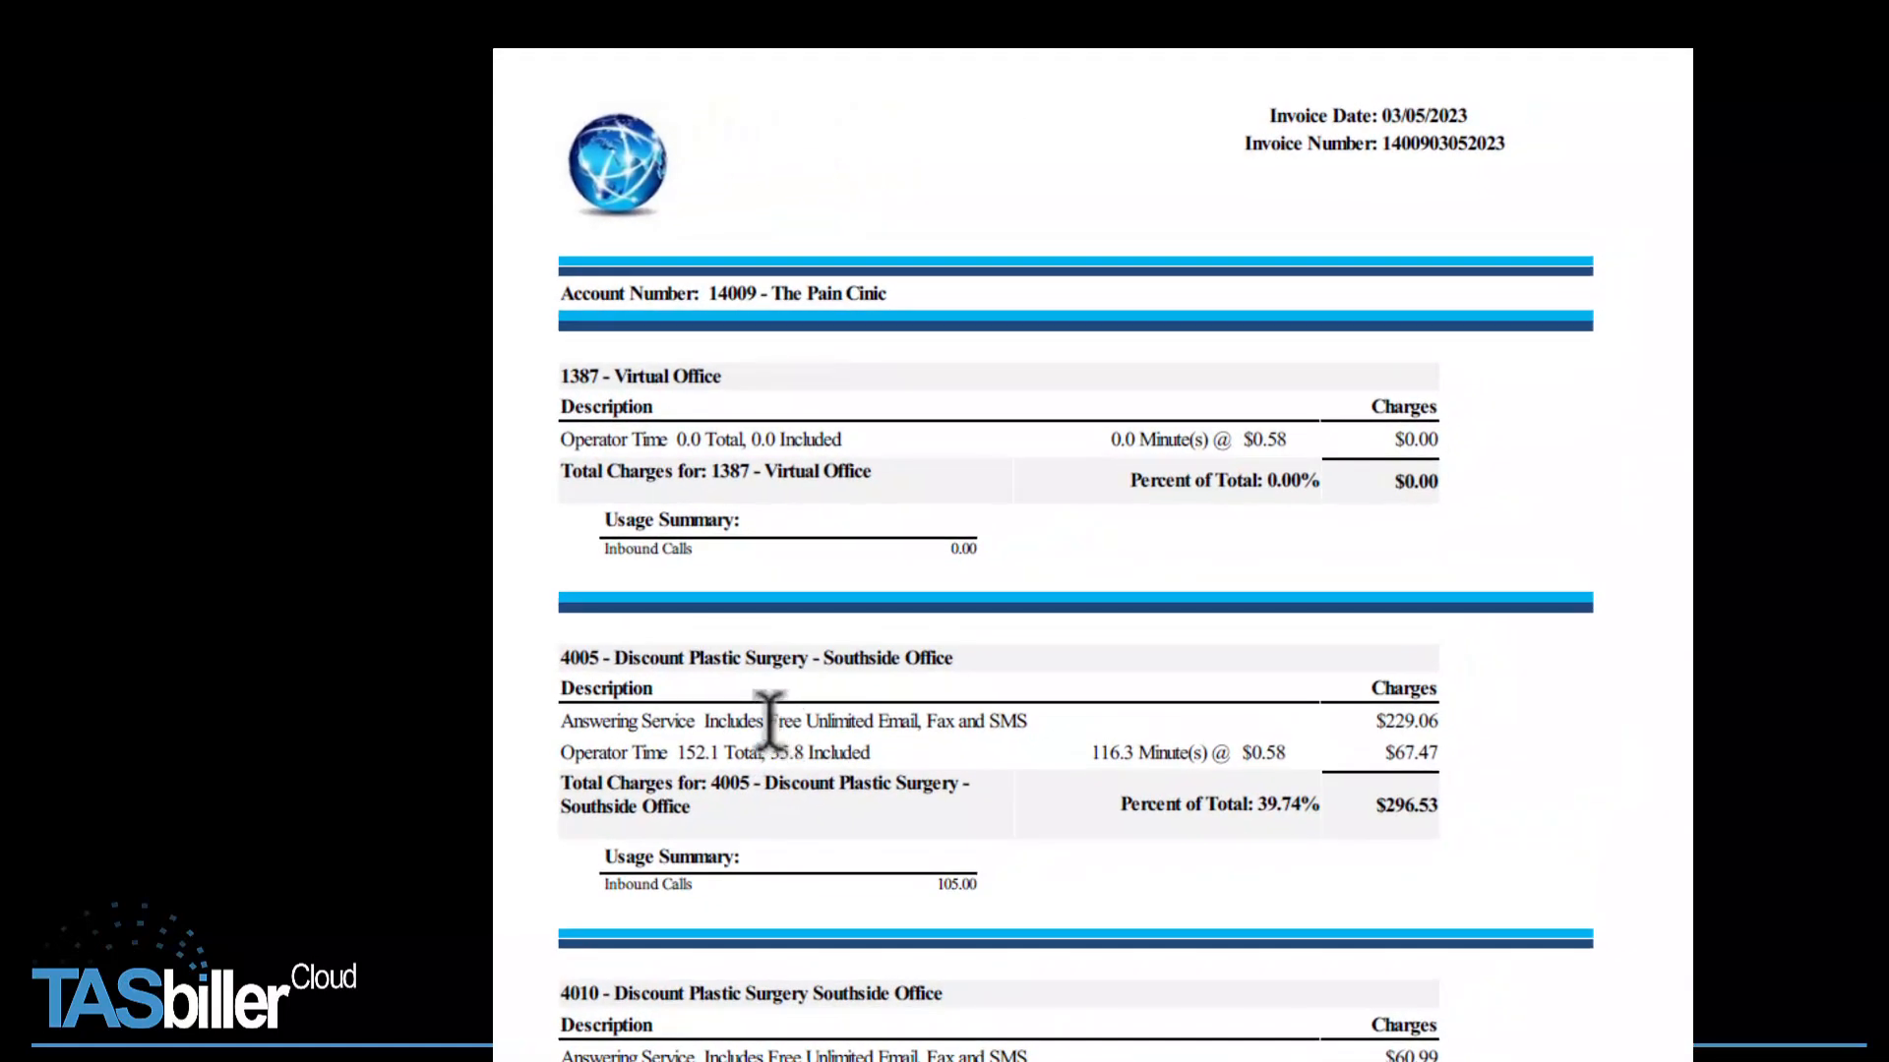
Review the sub-account charges and the Answering Service description on The Pain Clinic's invoice.
drag(878, 640, 1014, 641)
drag(922, 718, 1030, 721)
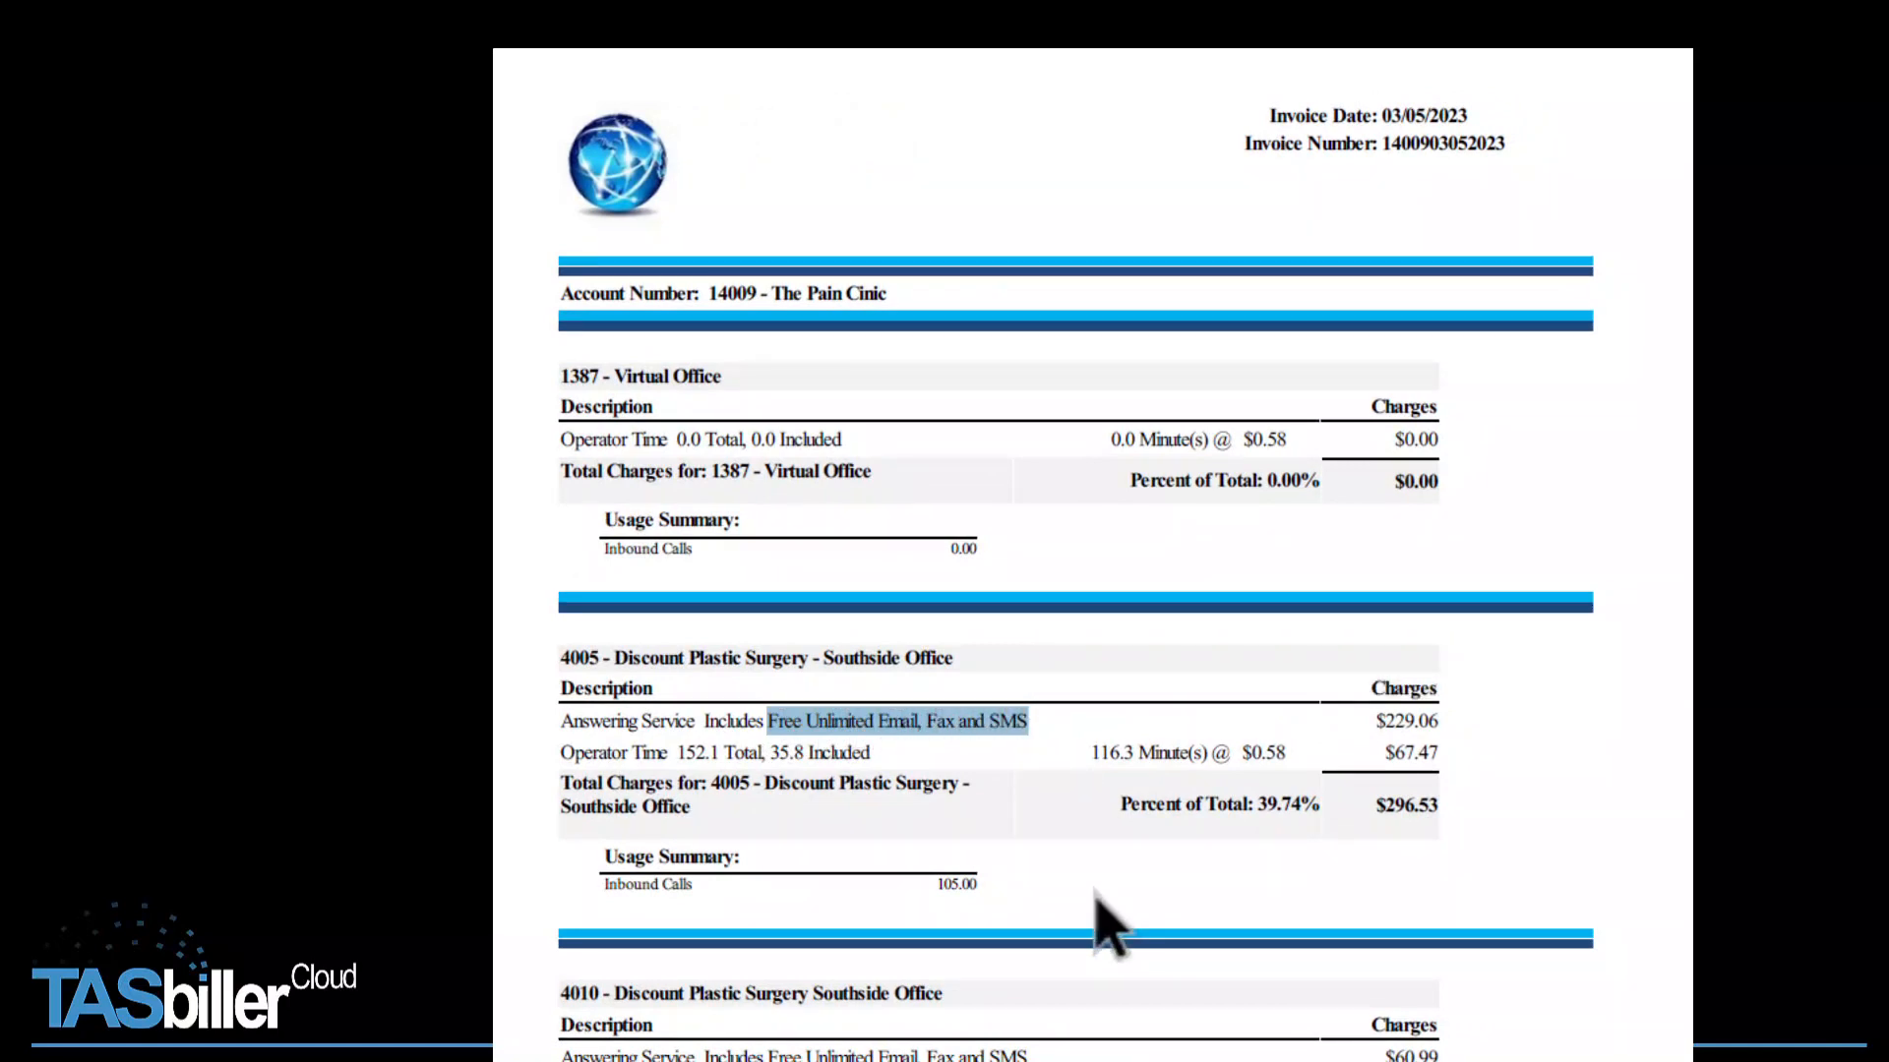
scroll(1122, 875, up, 2)
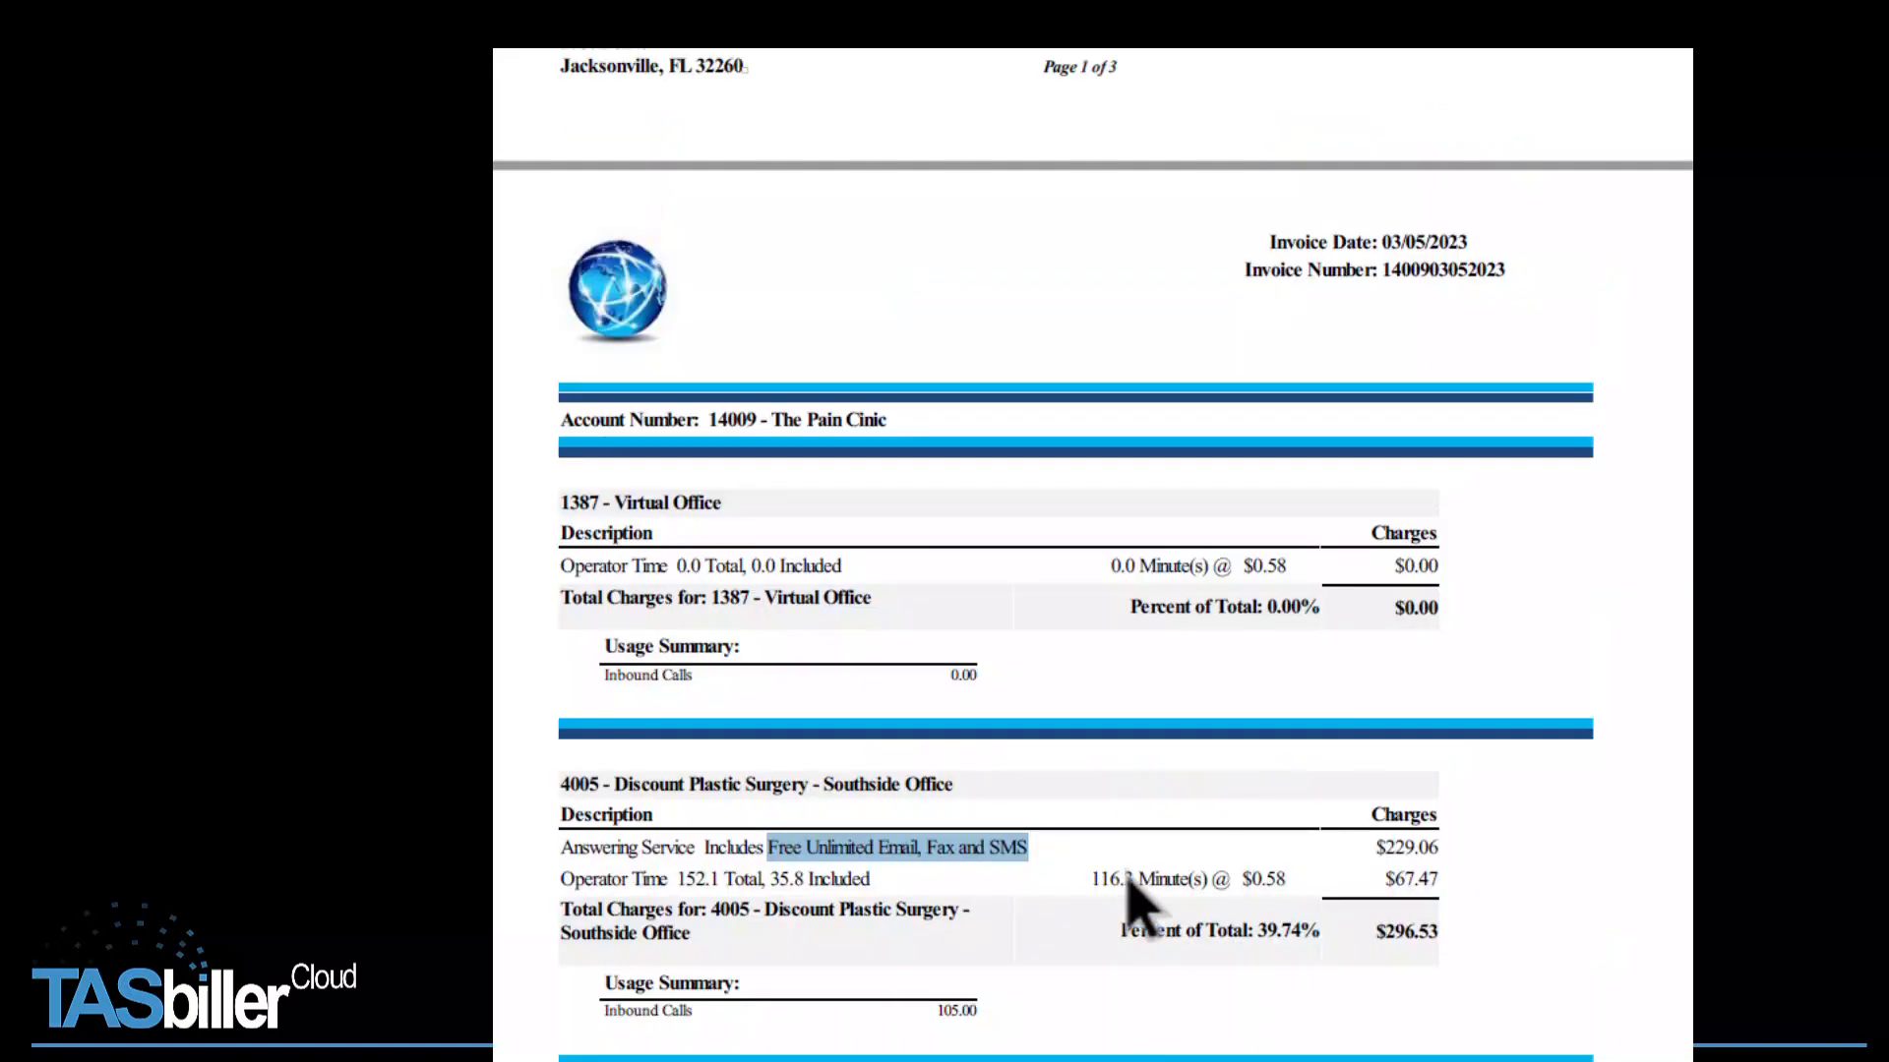
click(1082, 953)
scroll(1082, 962, down, 4)
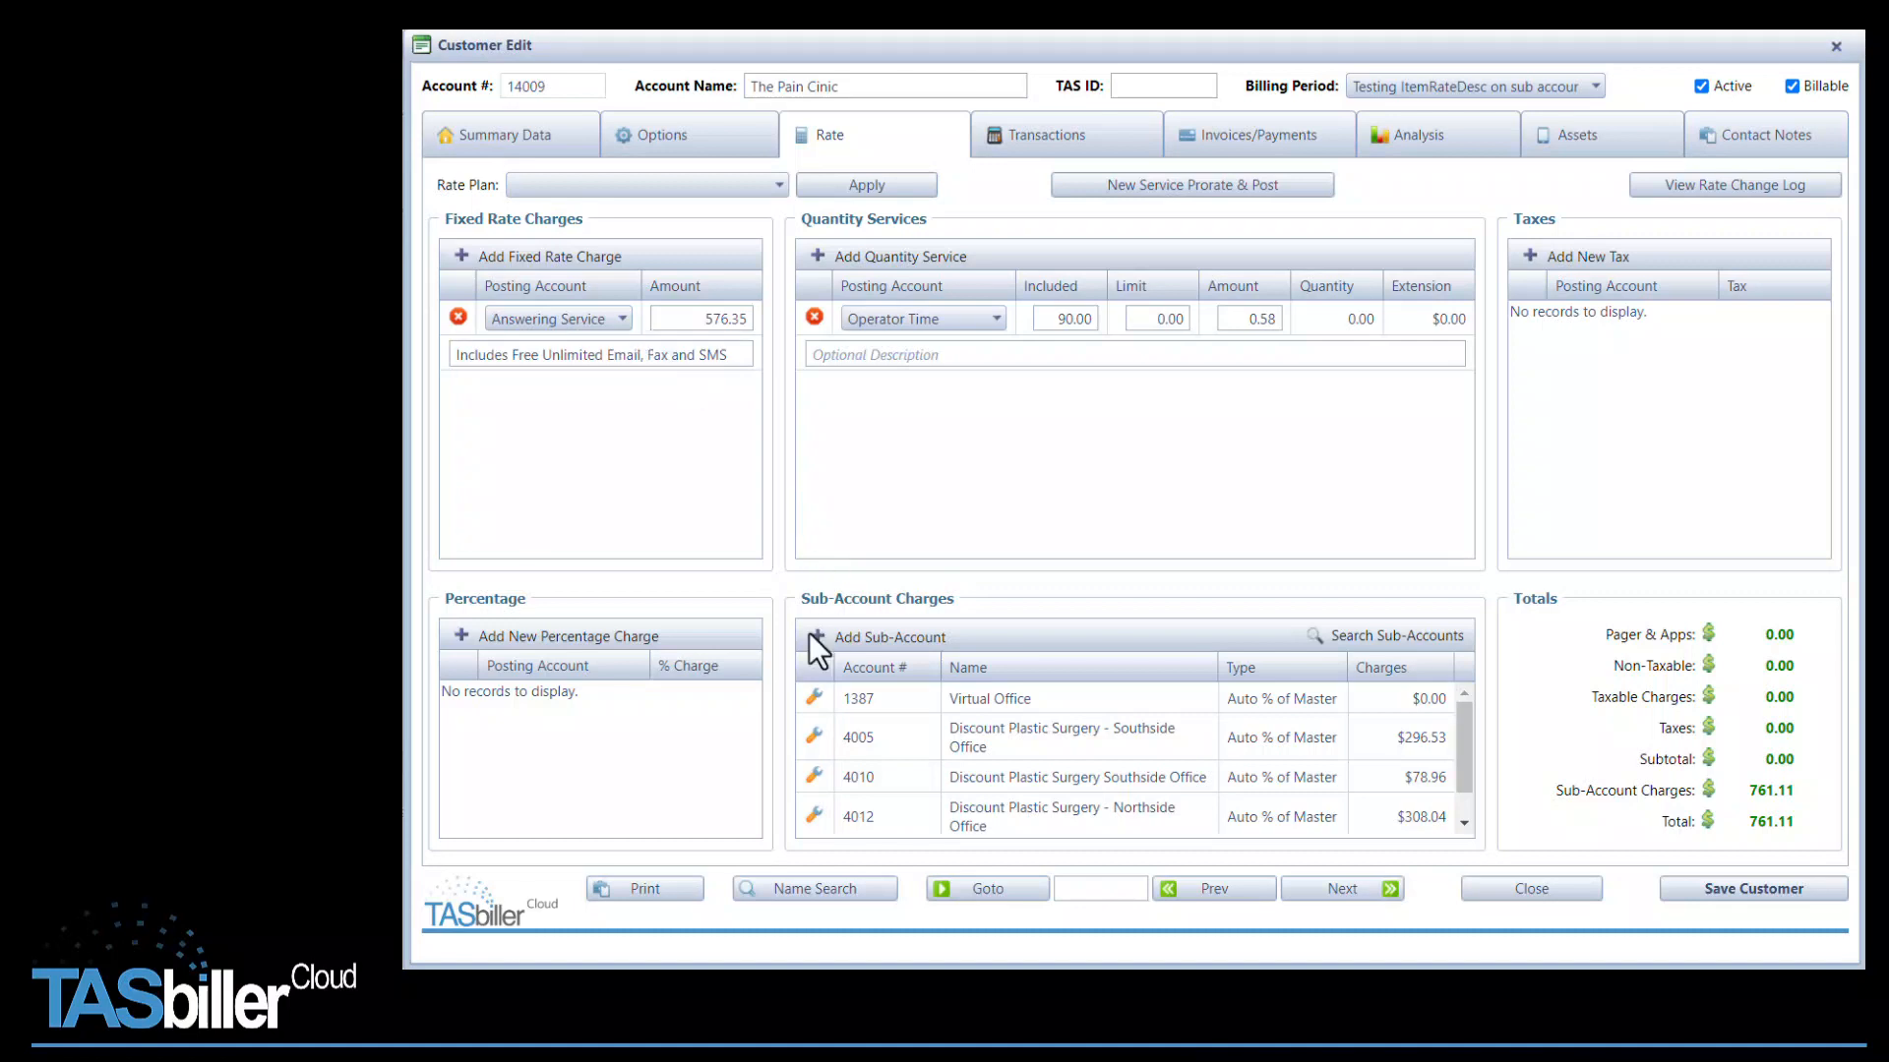
Open the Discount Plastic Surgery Southside Office sub-account from The Pain Clinic's sub-account charges.
click(815, 778)
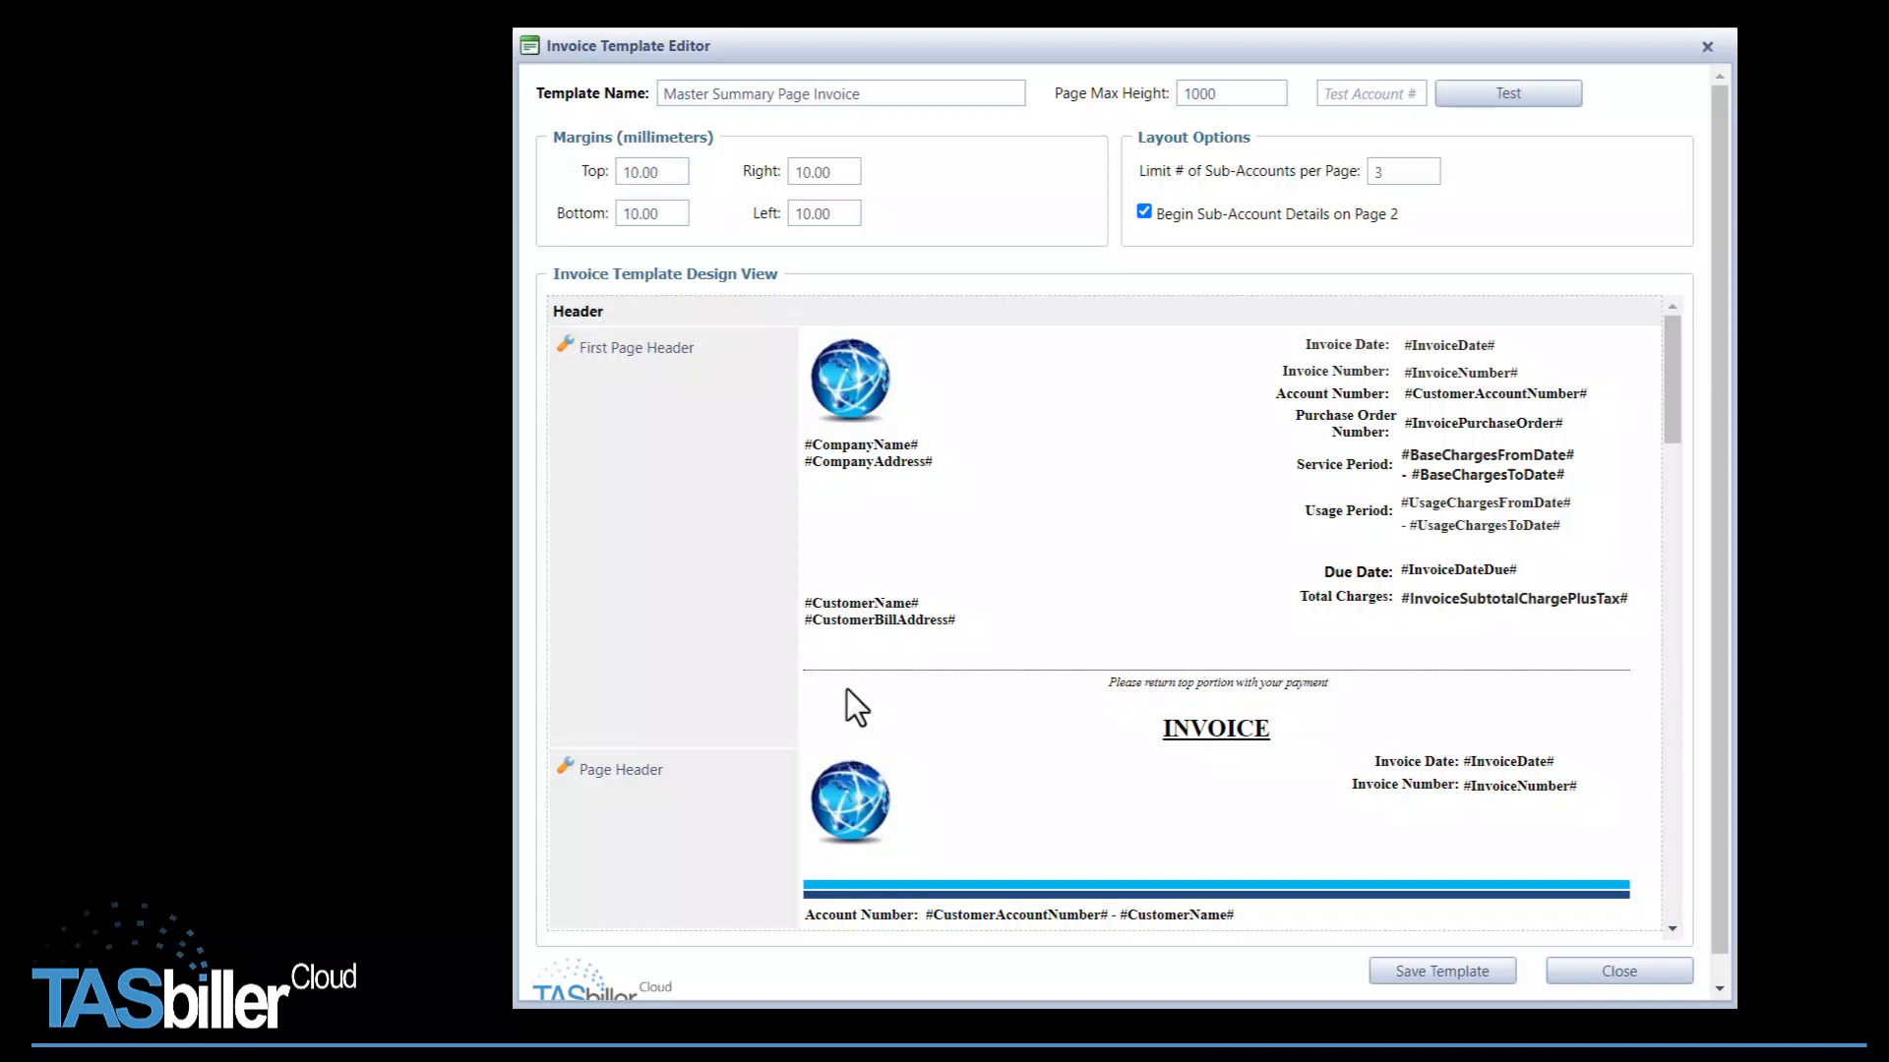
View the First Page Header of the Master Summary Page Invoice template in its editor, and return to the design view.
click(565, 346)
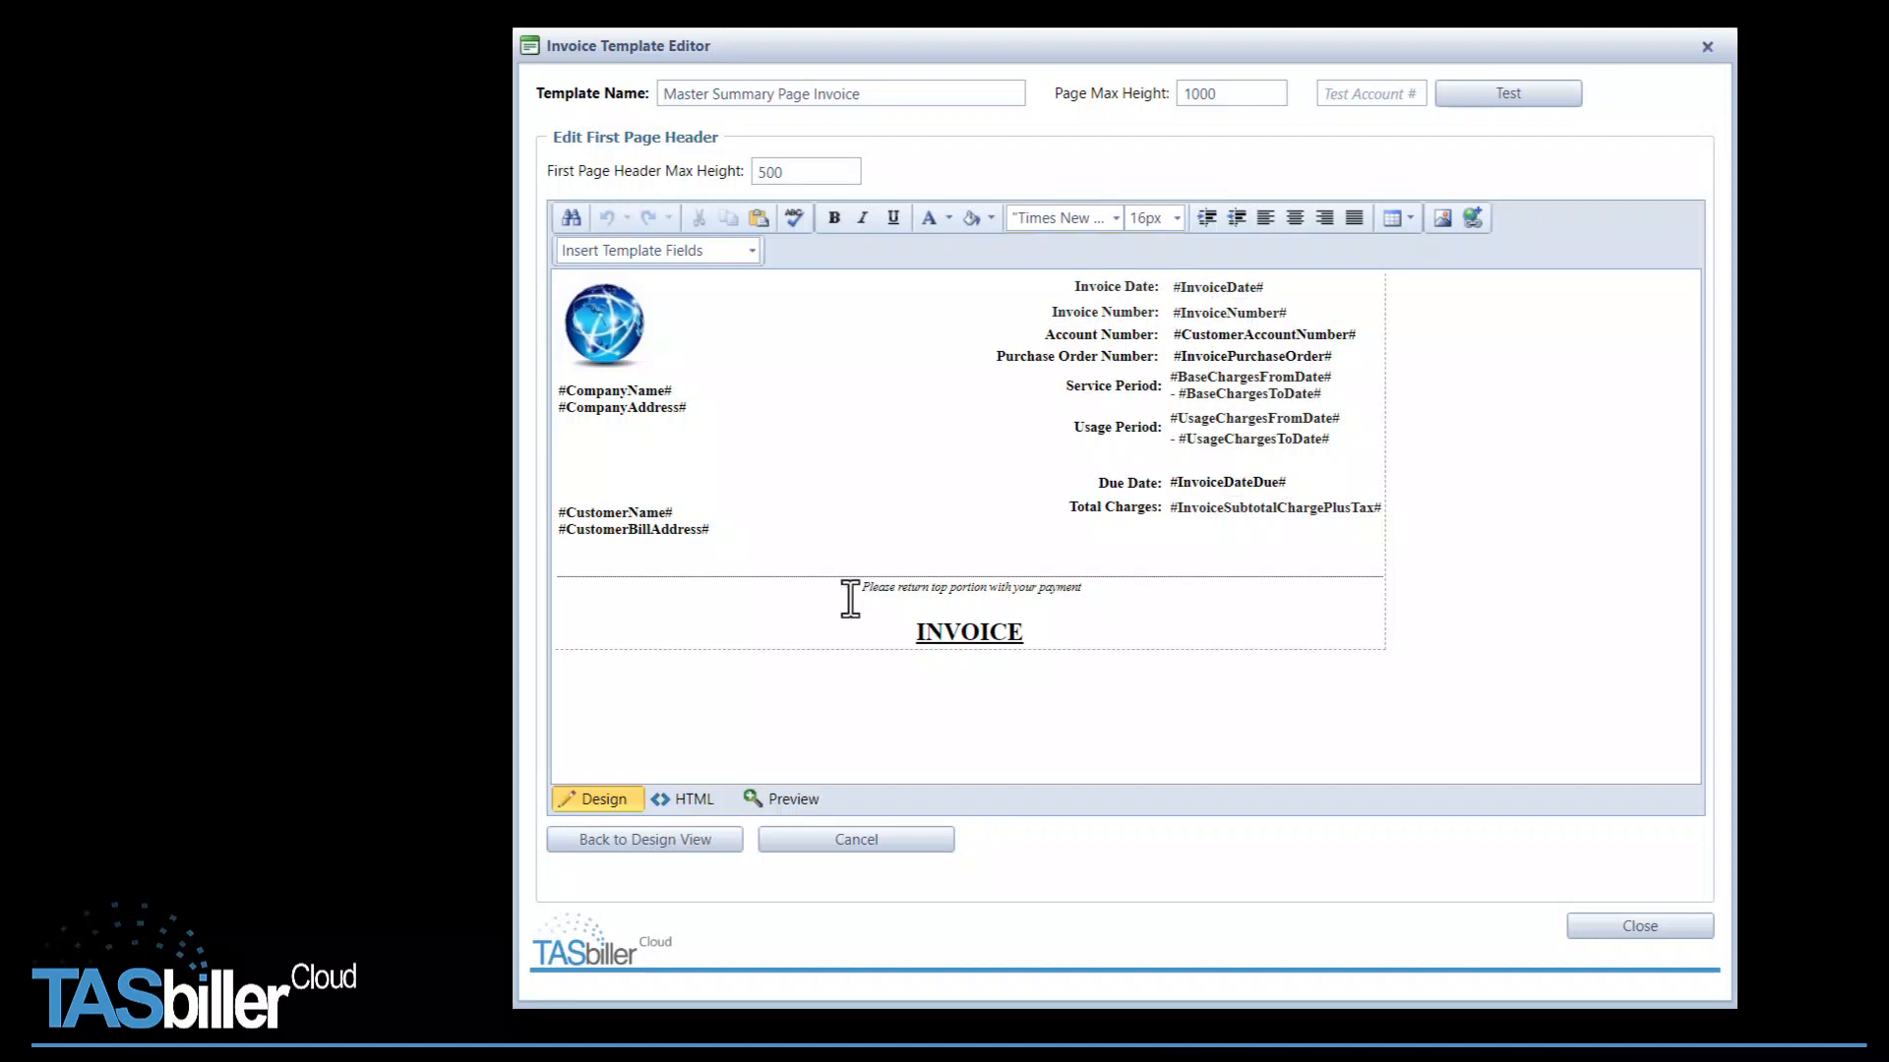
click(664, 842)
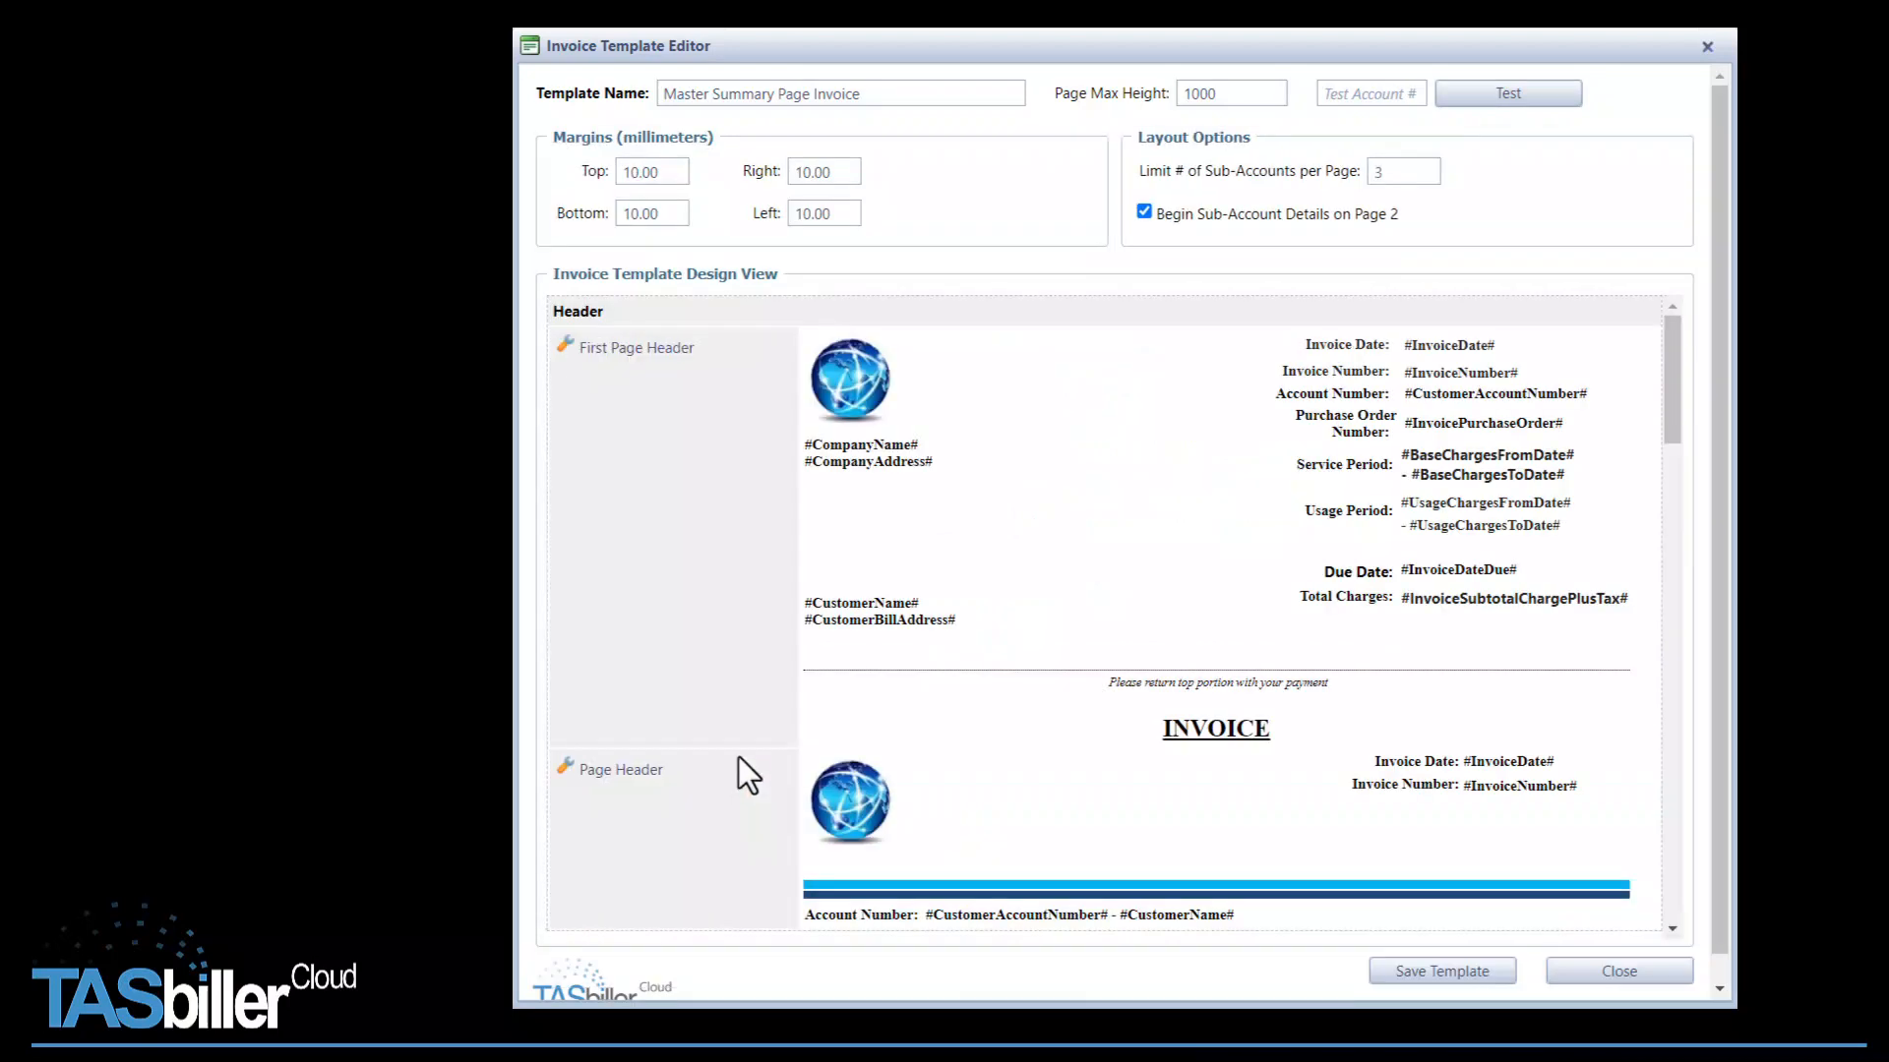
Inspect the cell properties of the two blue bars in the Page Header, leave them unaltered, and return to the design view.
scroll(598, 751, down, 3)
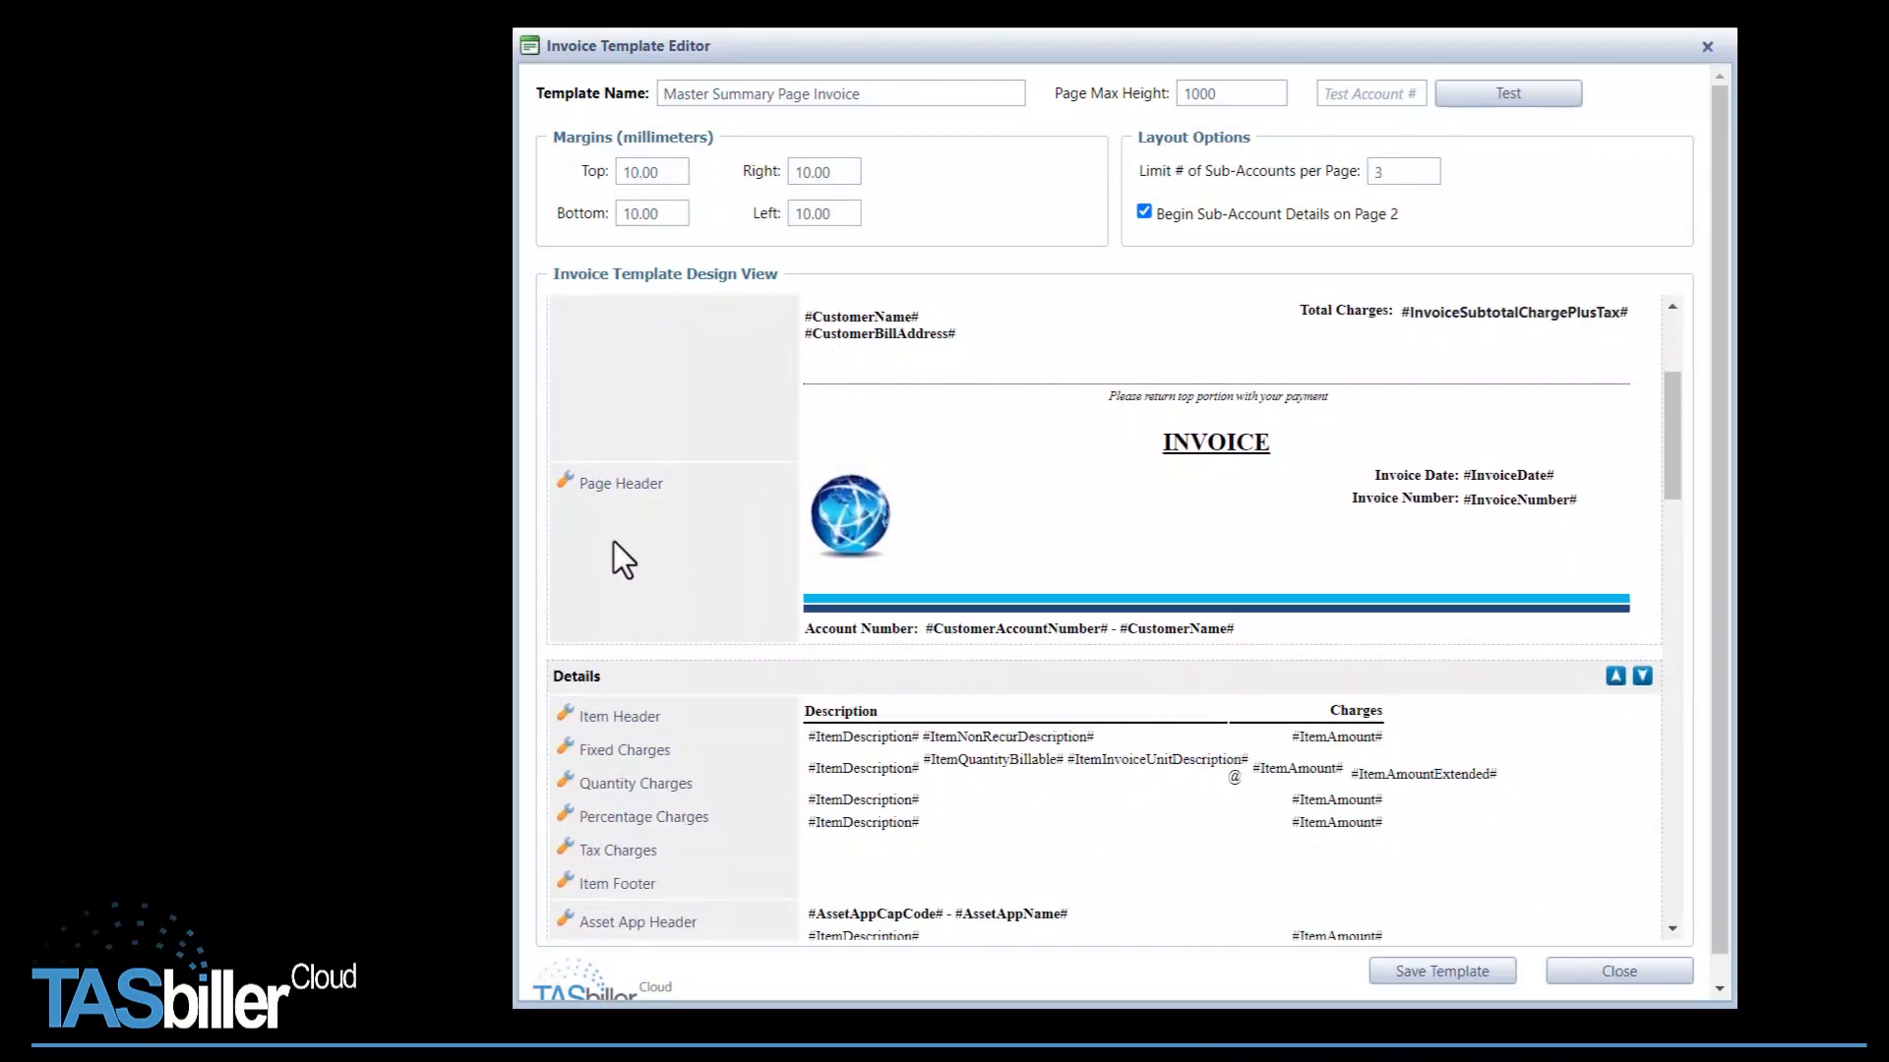
click(566, 482)
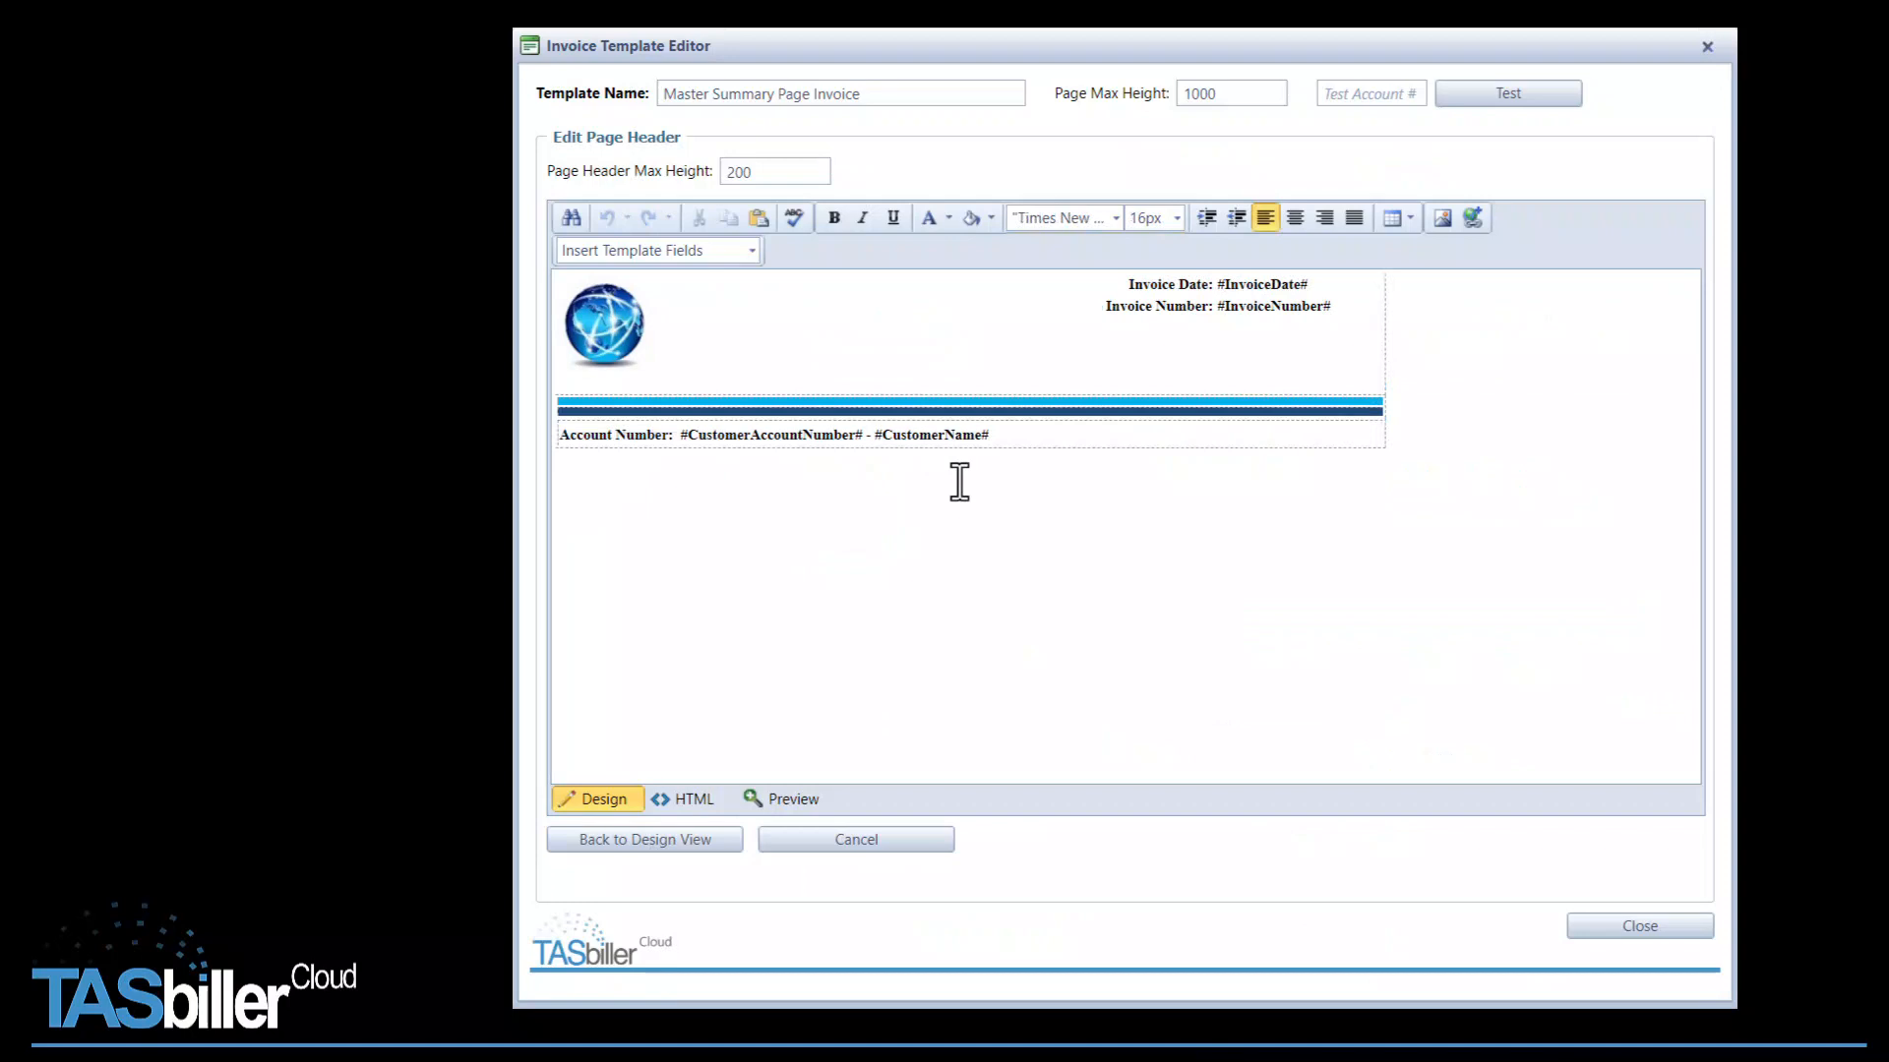
right_click(1150, 400)
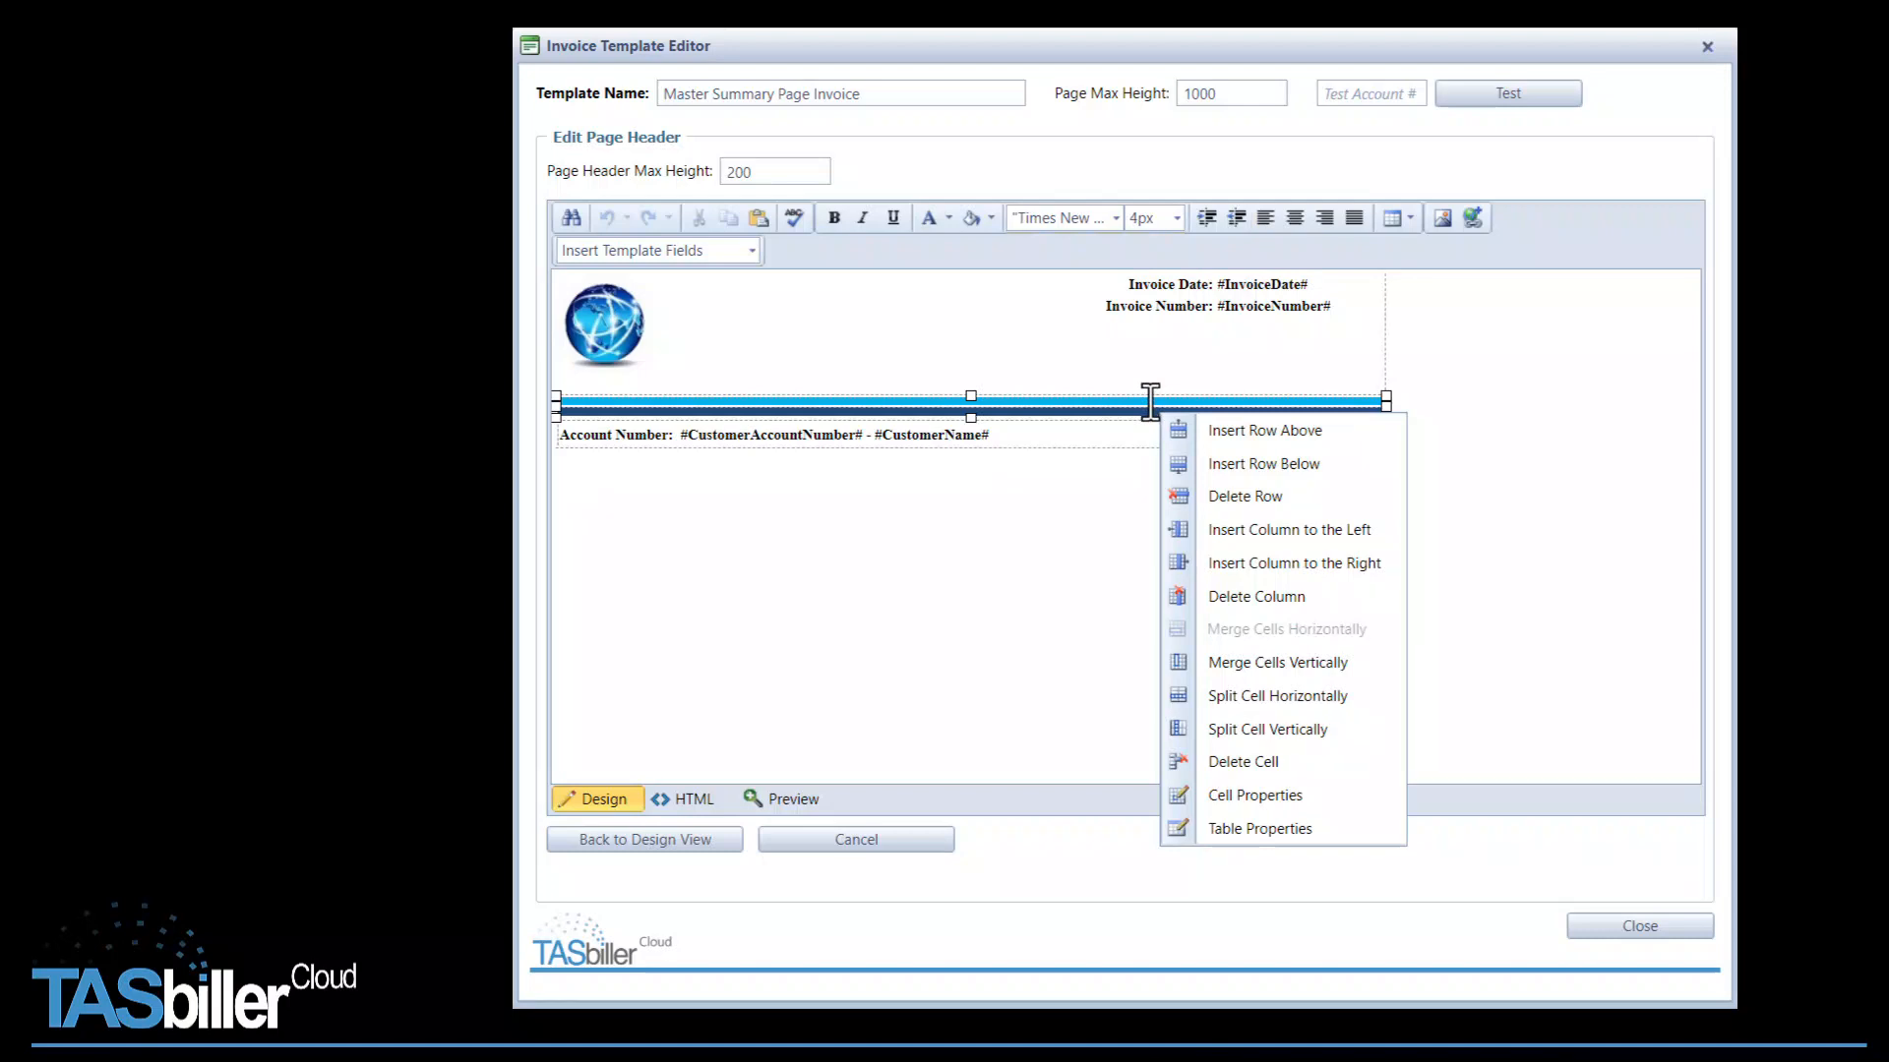
click(1273, 795)
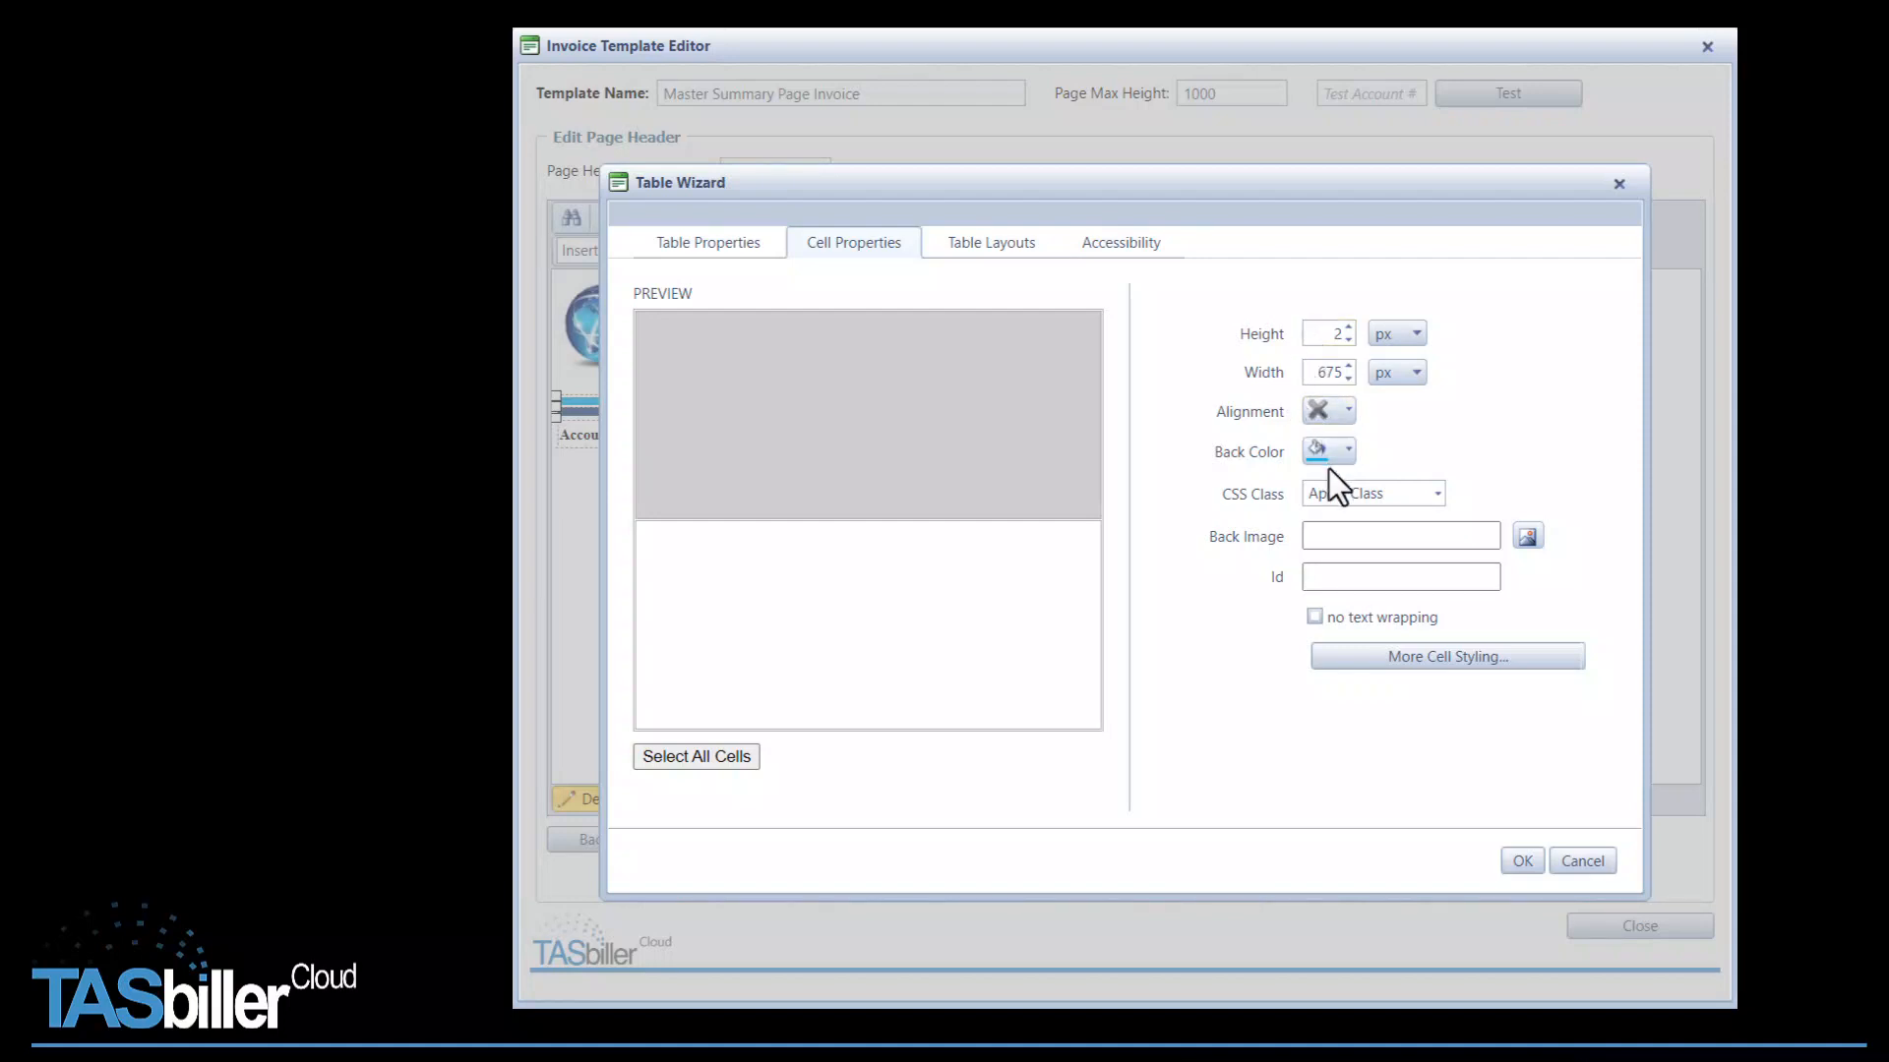
click(944, 660)
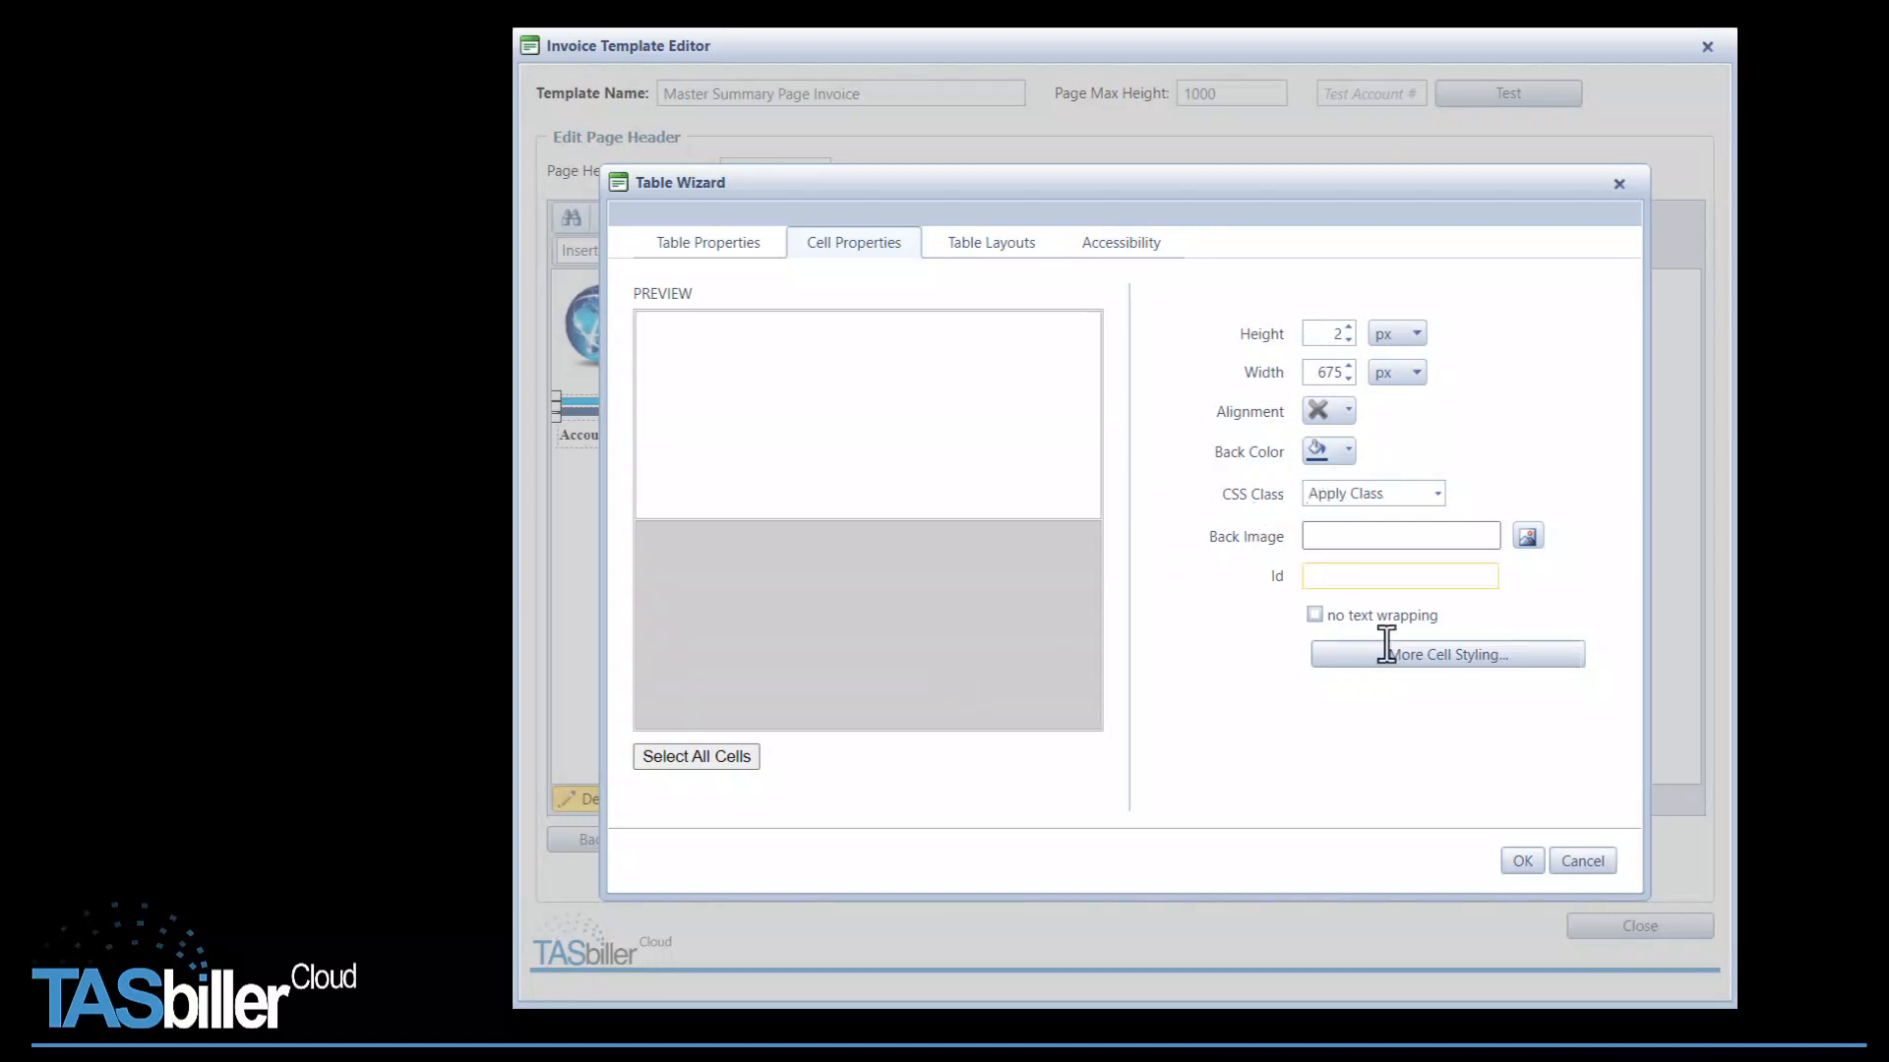
click(1581, 862)
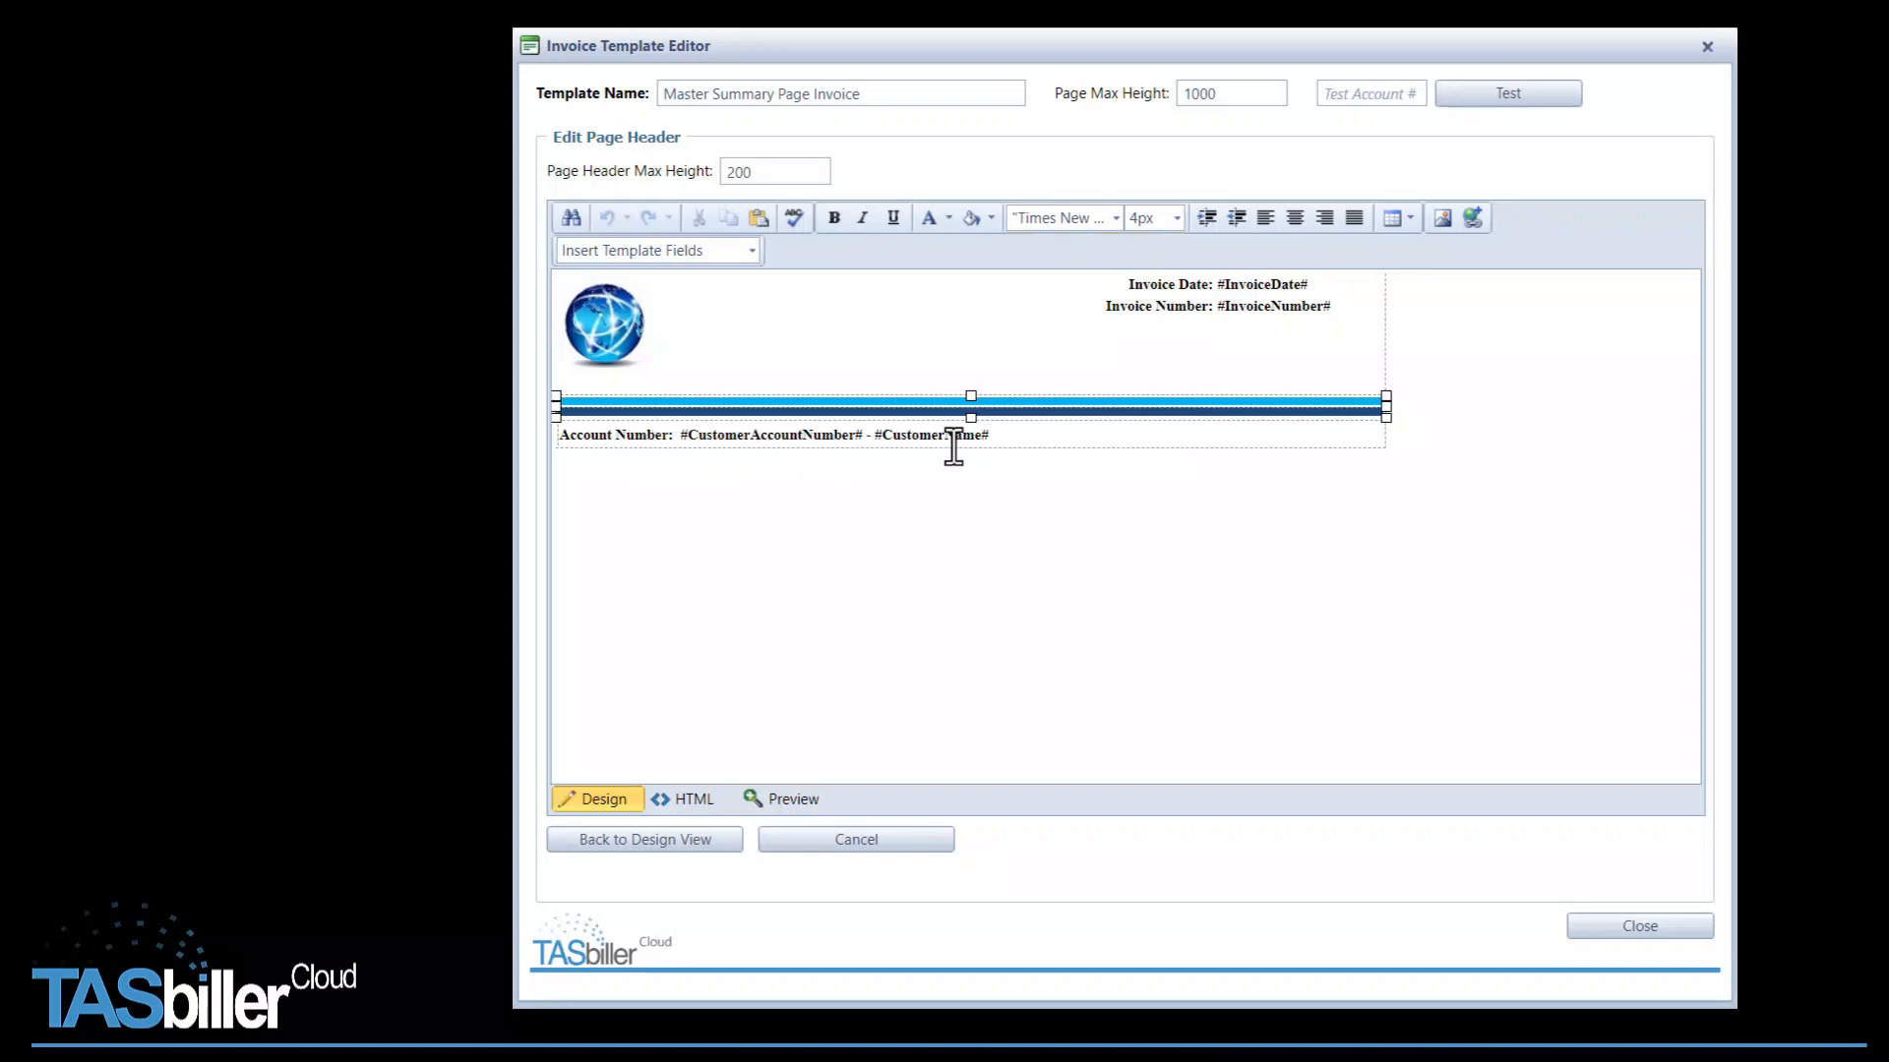
click(702, 839)
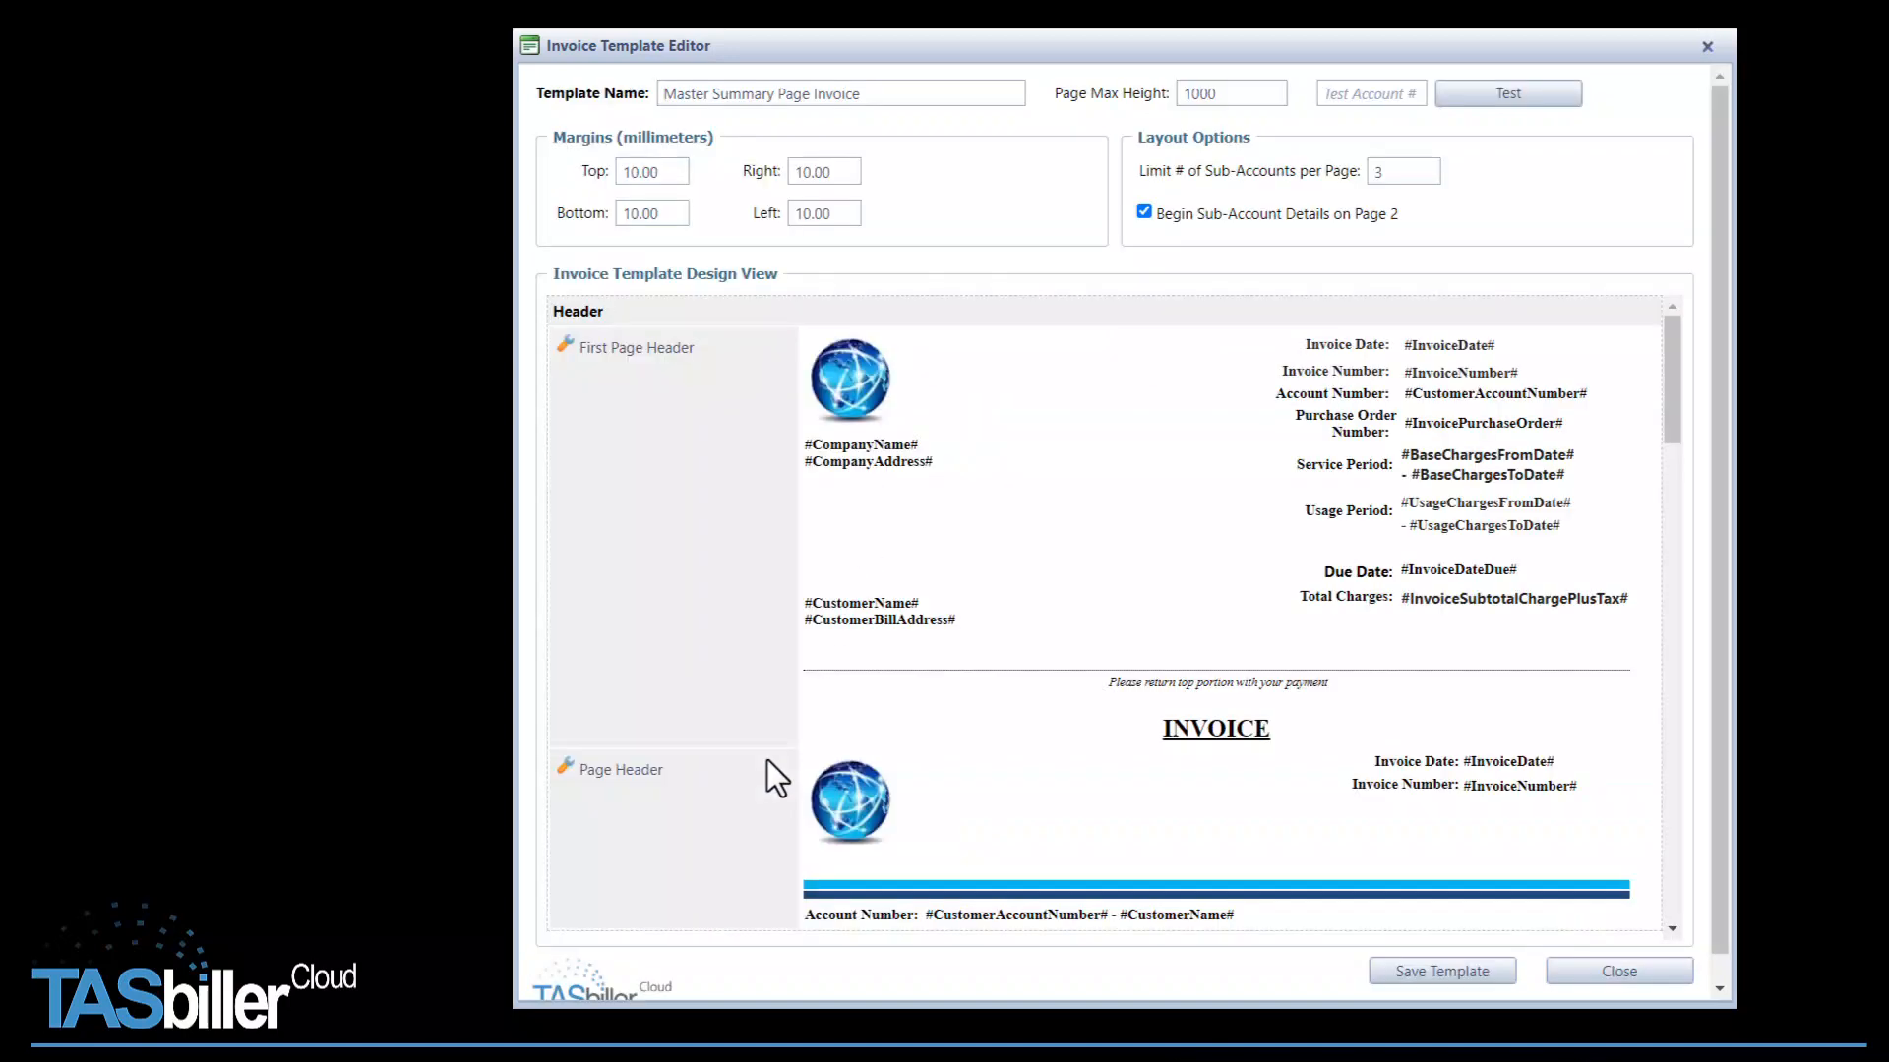
Open the template's Analysis section for editing and delete the empty column before the Total Usage Summary labels.
scroll(804, 634, down, 5)
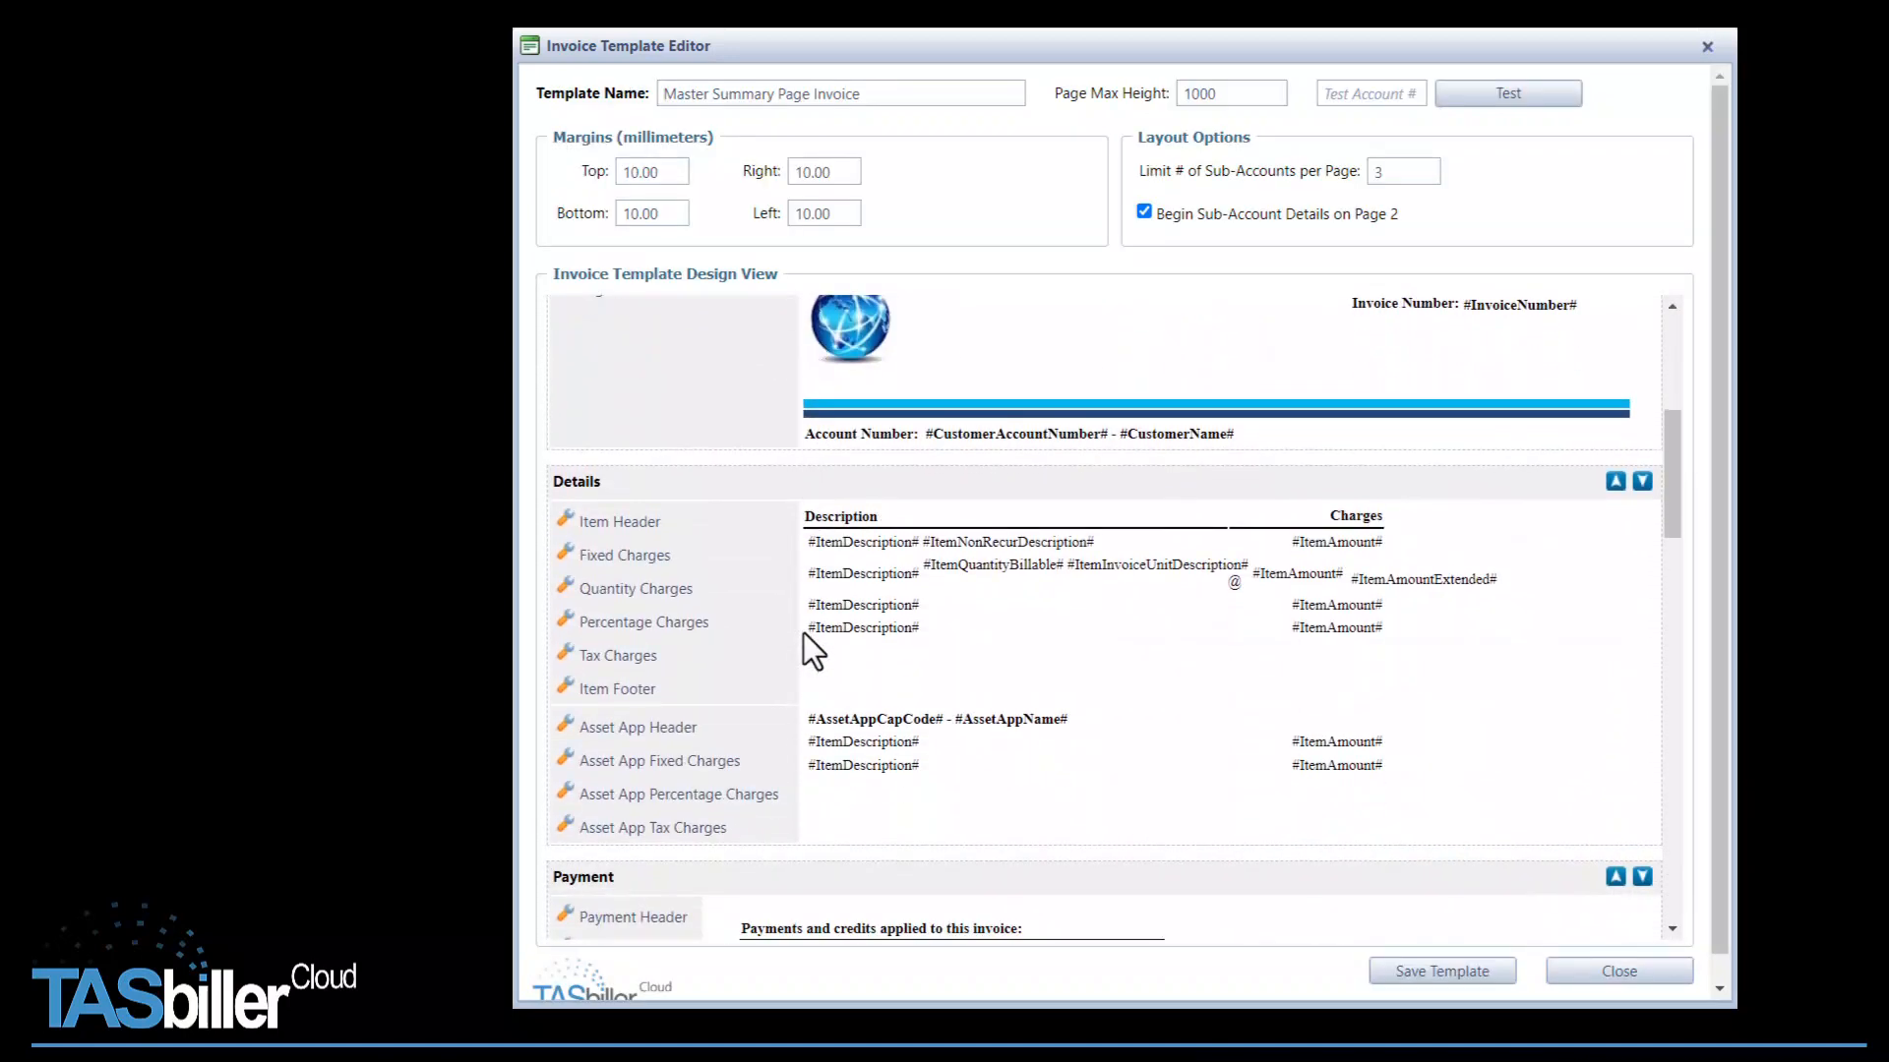
scroll(805, 633, down, 2)
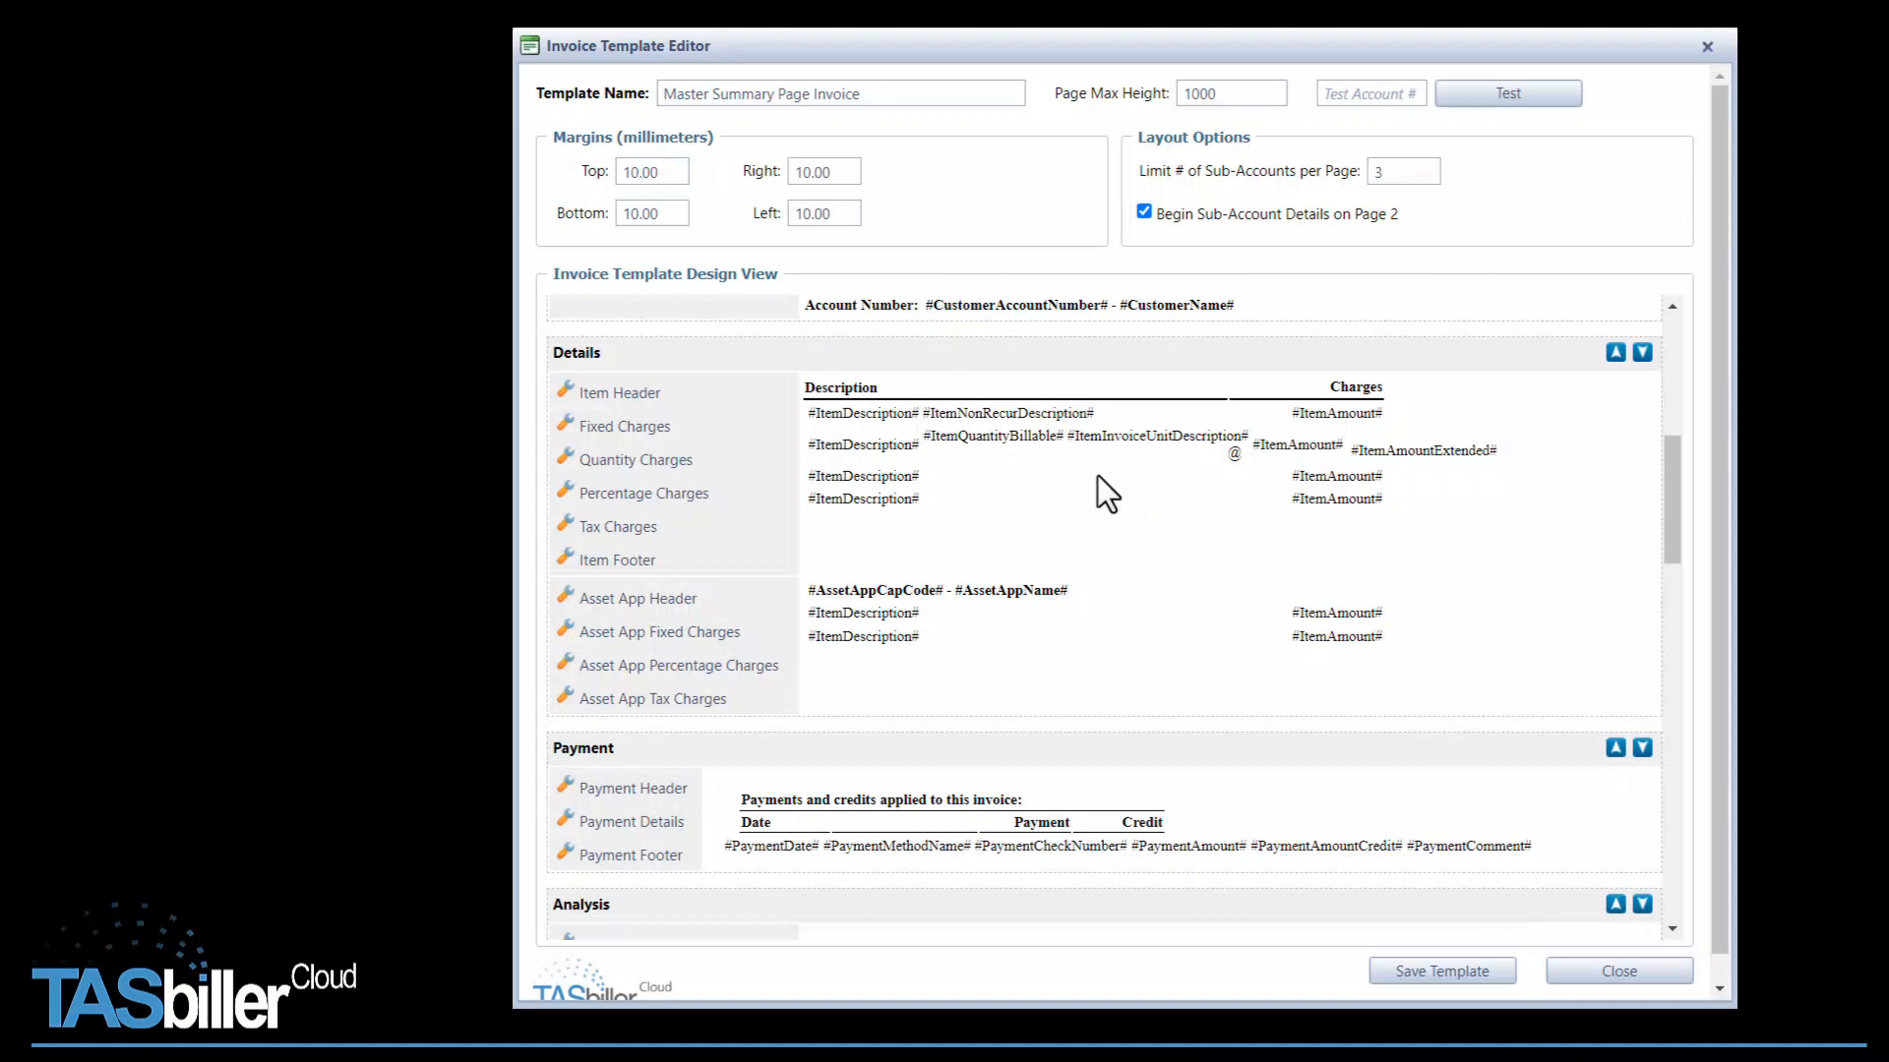
scroll(1098, 475, down, 5)
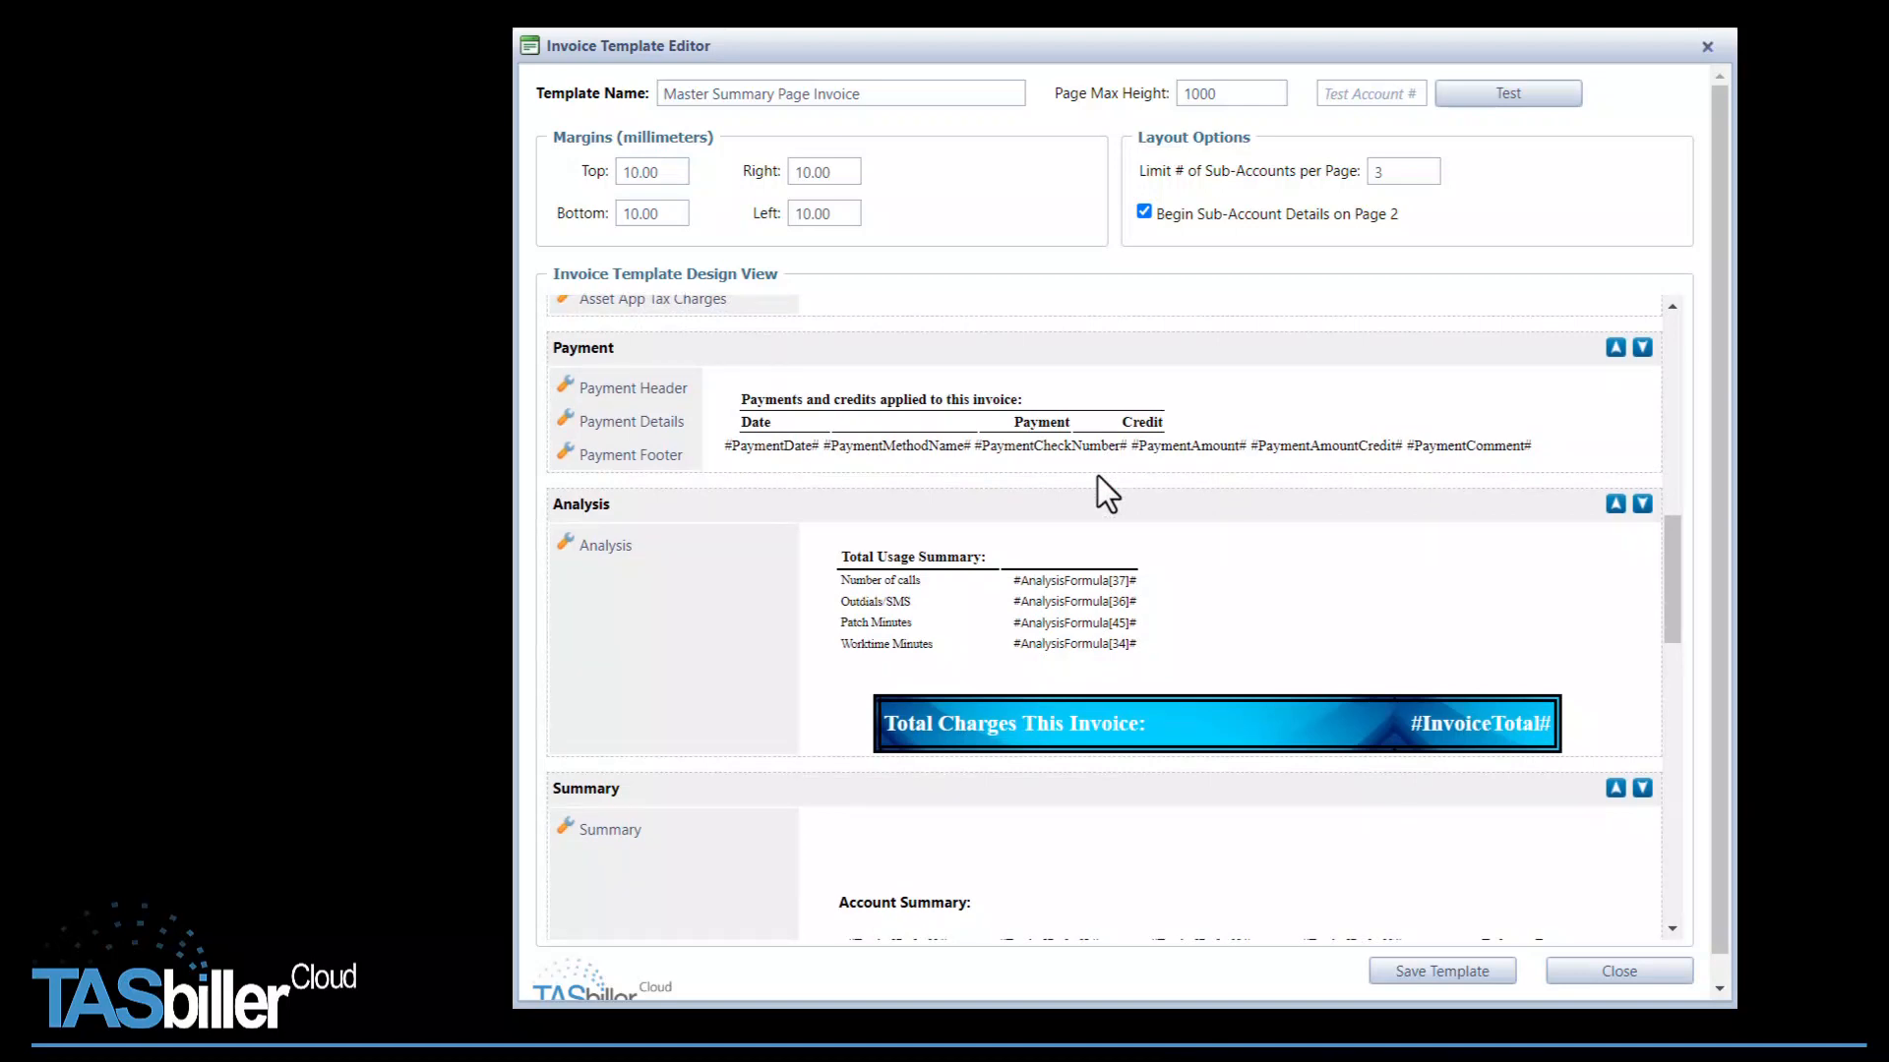
scroll(1098, 476, down, 3)
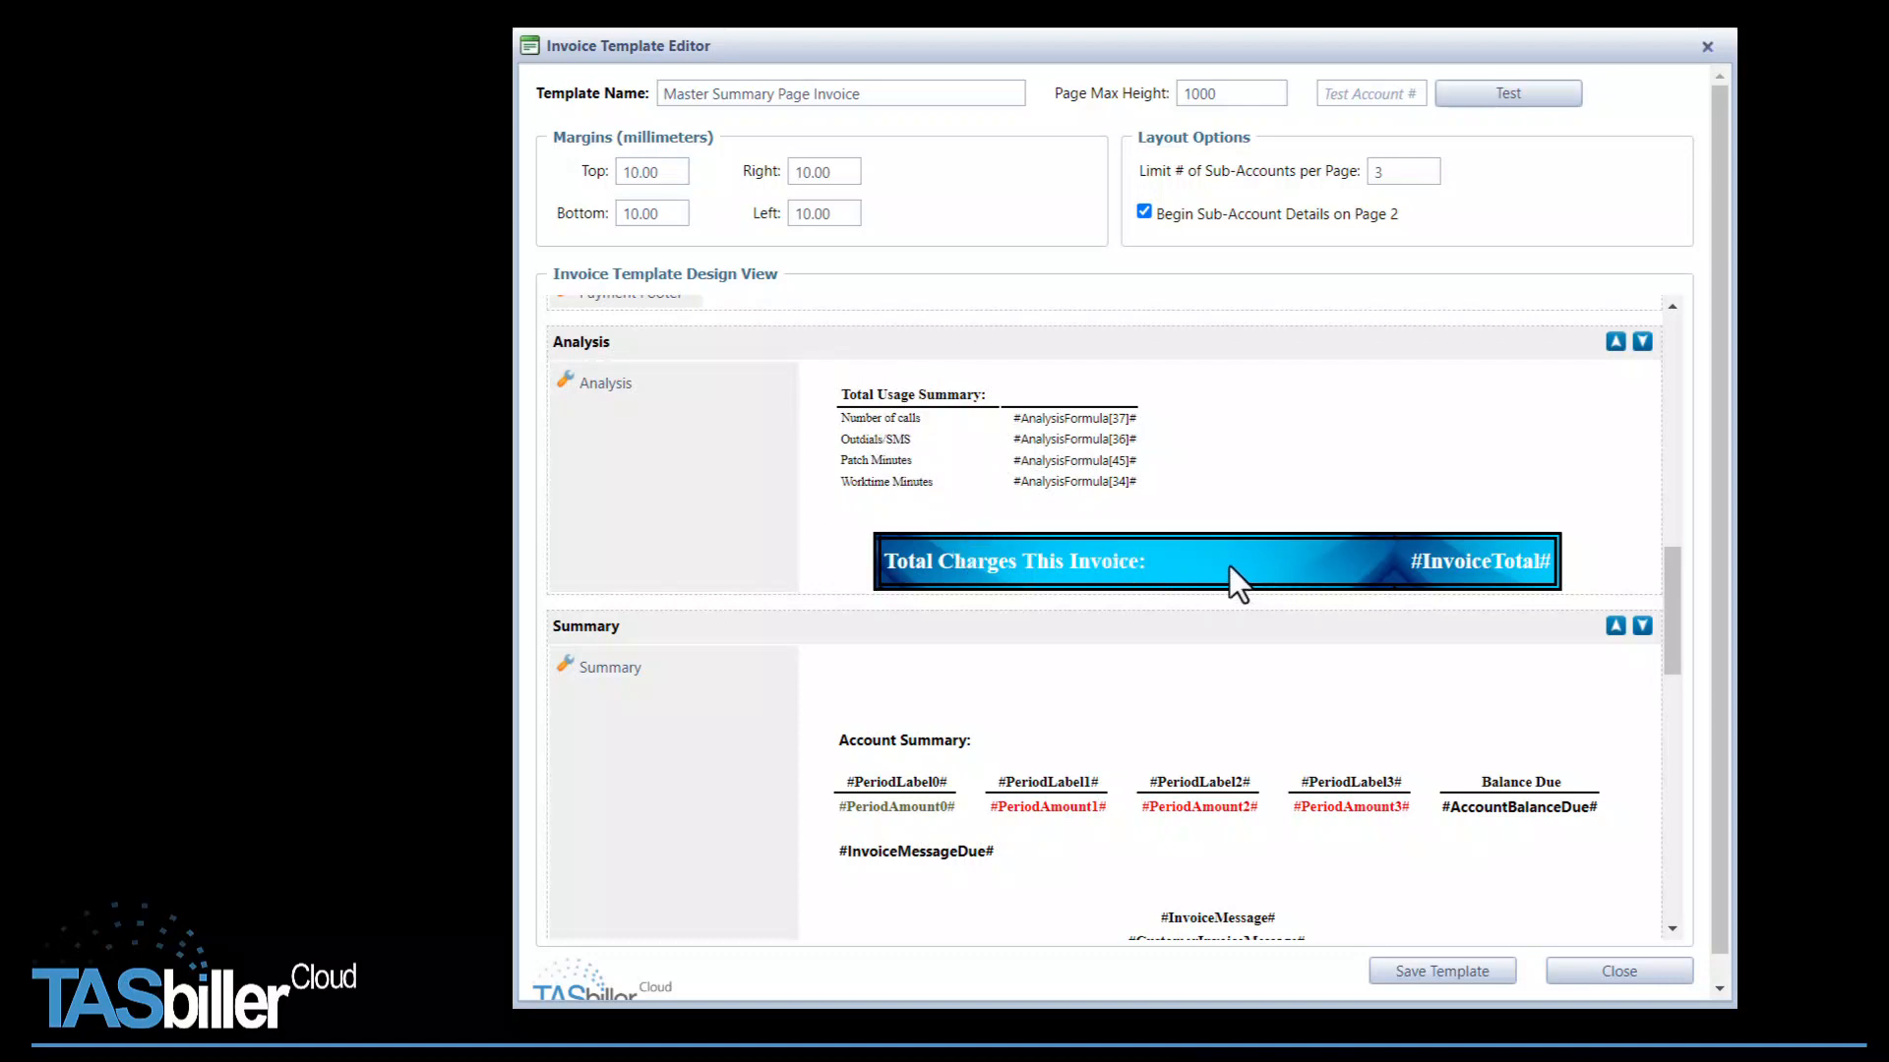
click(565, 381)
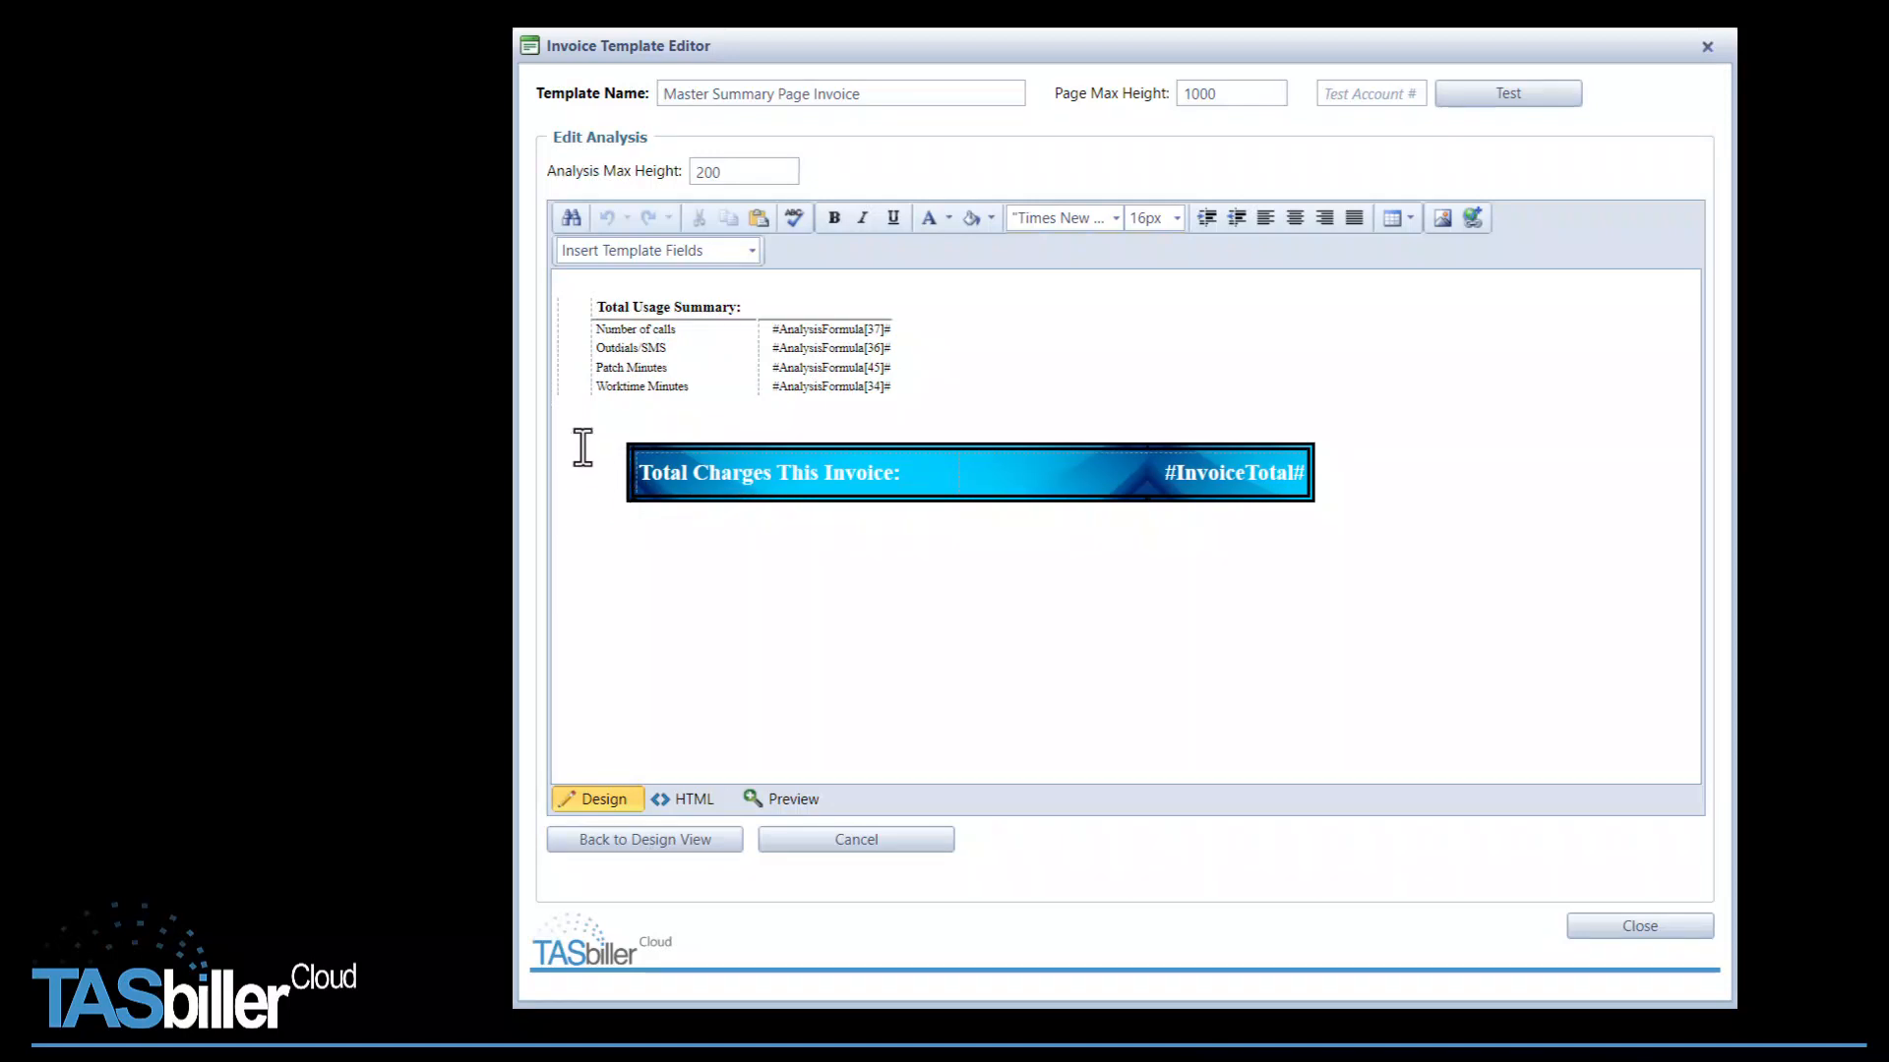
click(578, 362)
right_click(578, 354)
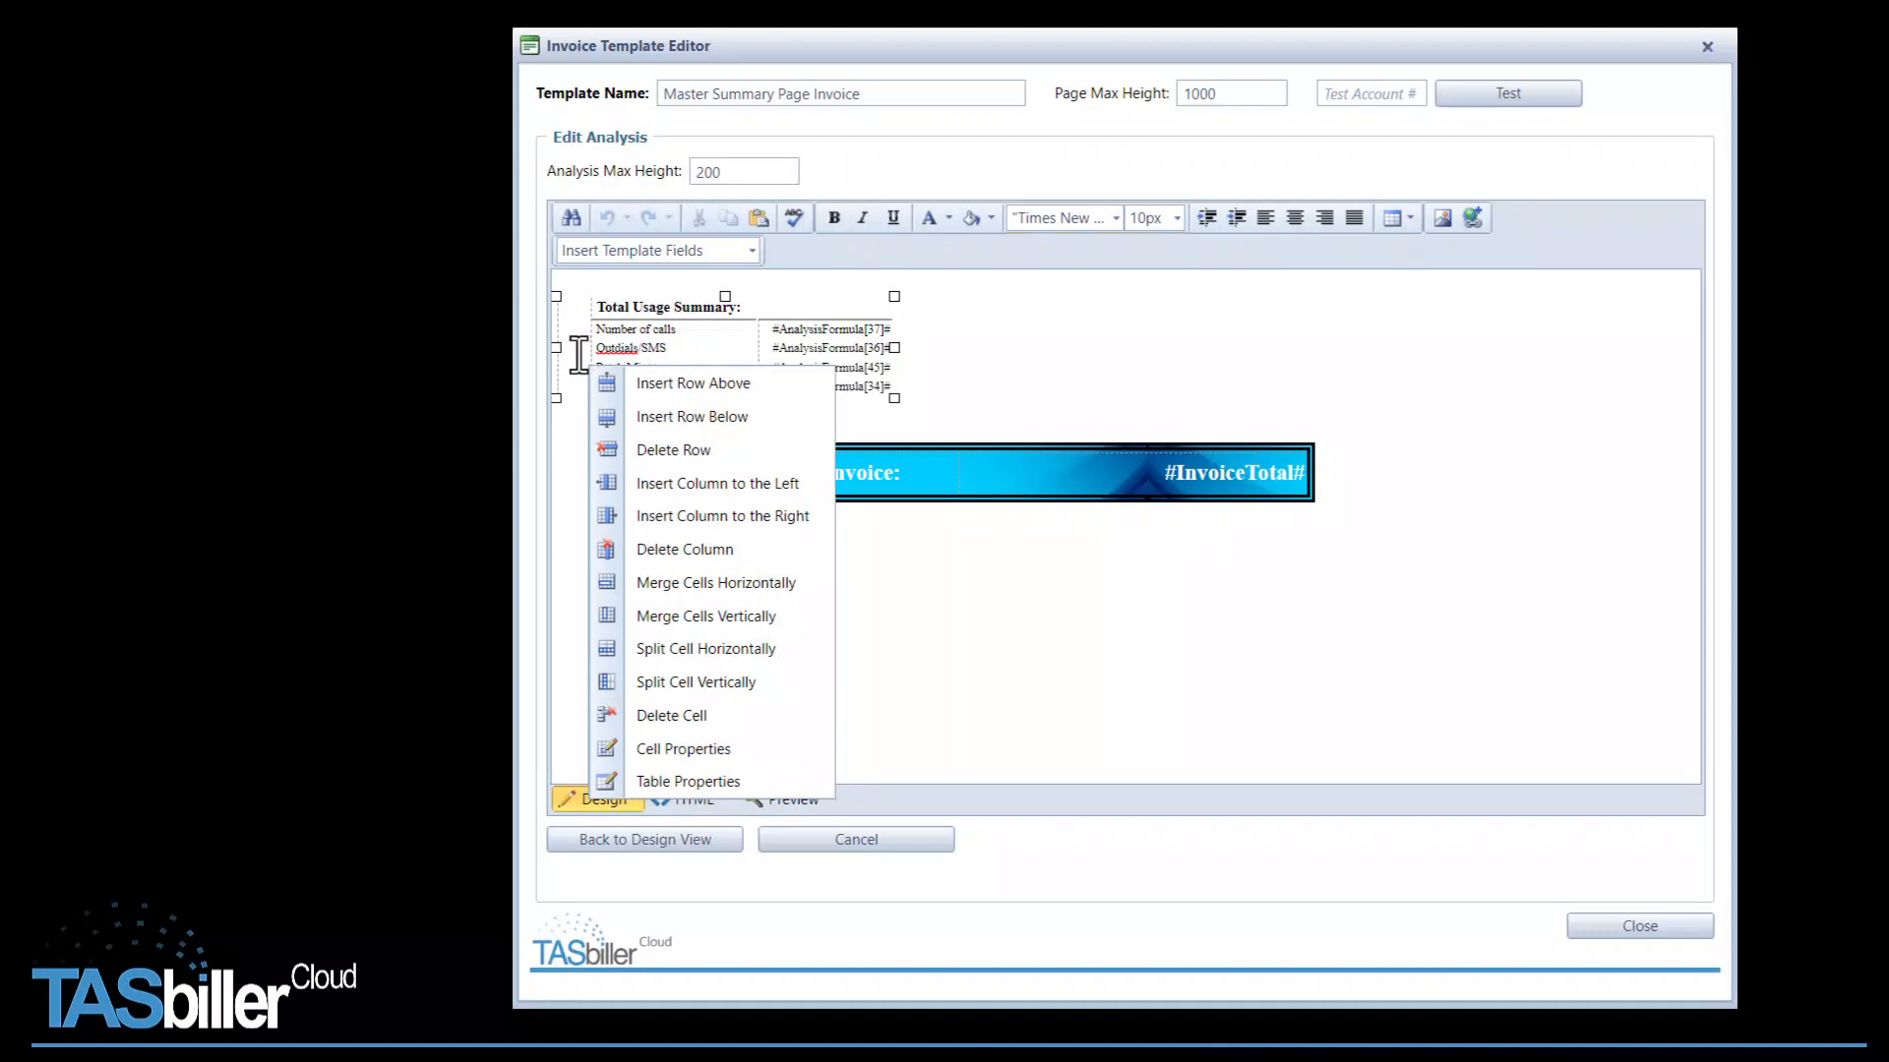
click(652, 557)
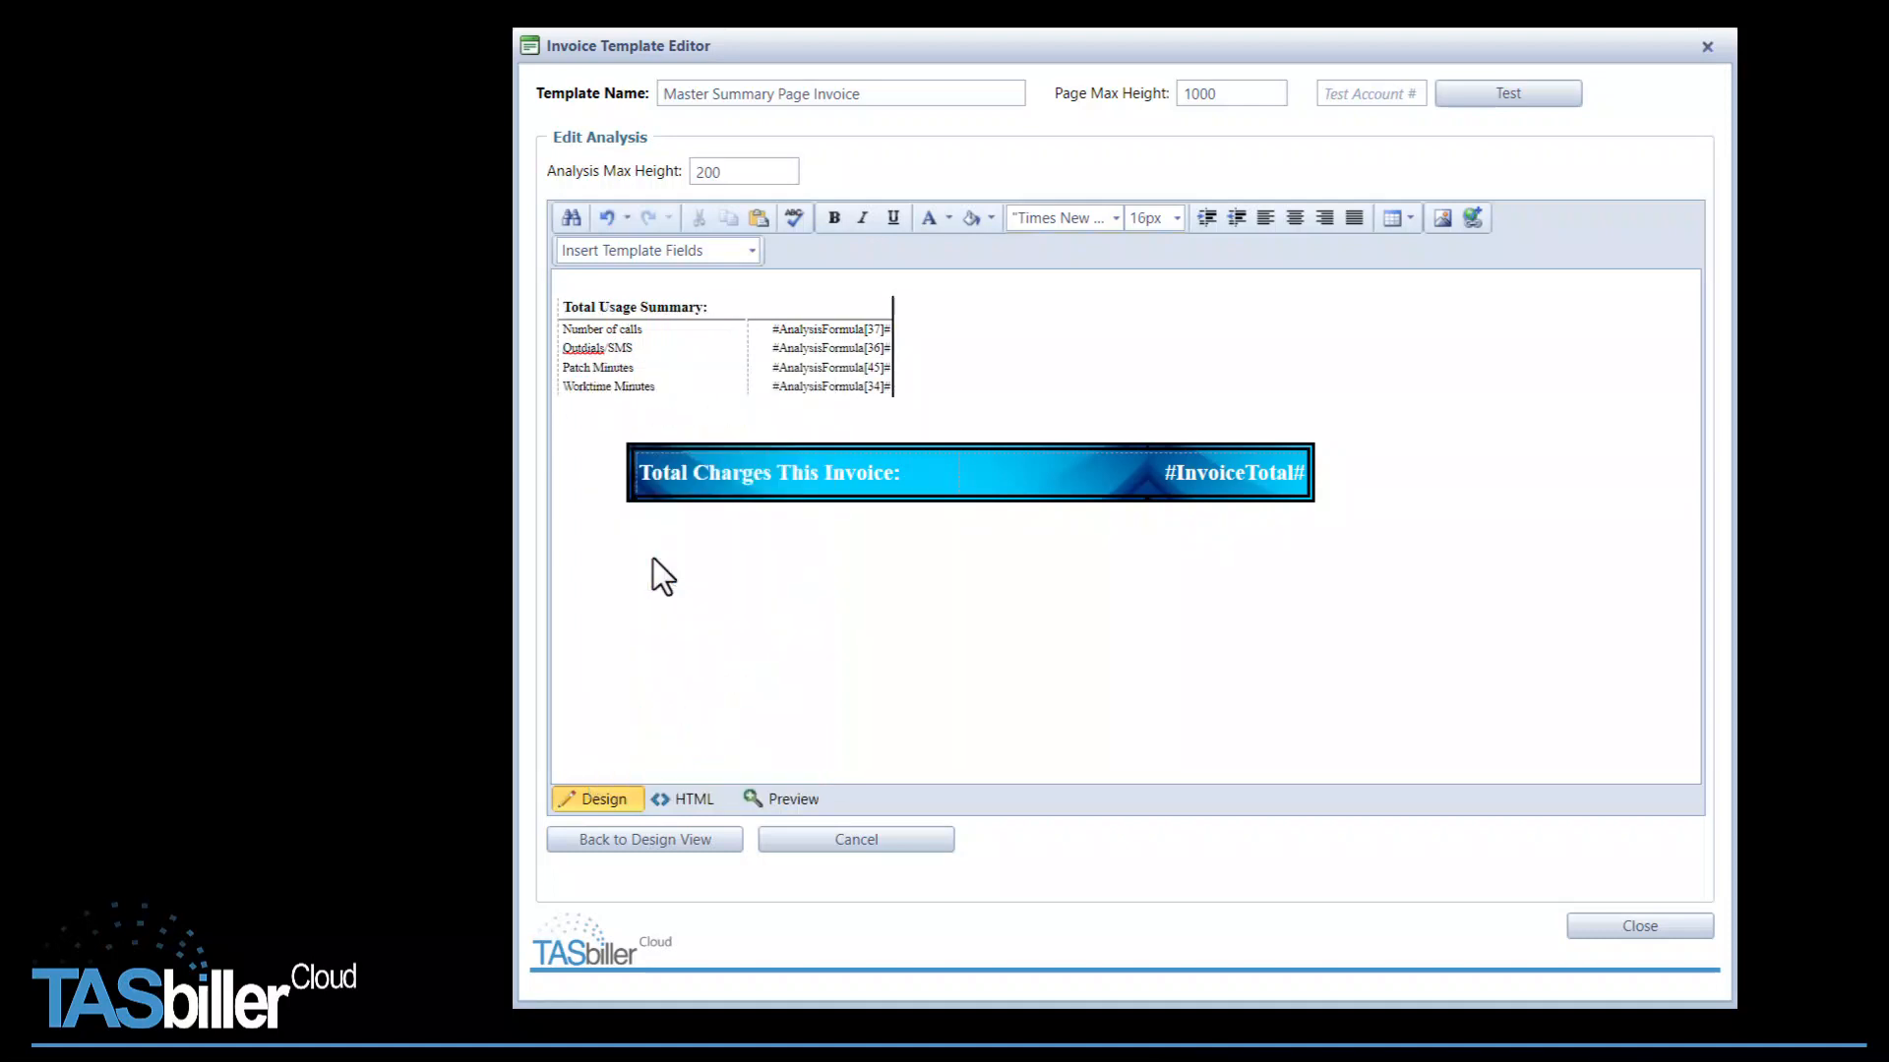
Set the left margin of the Total Usage Summary table to 40 px in its table styling.
right_click(672, 360)
click(757, 786)
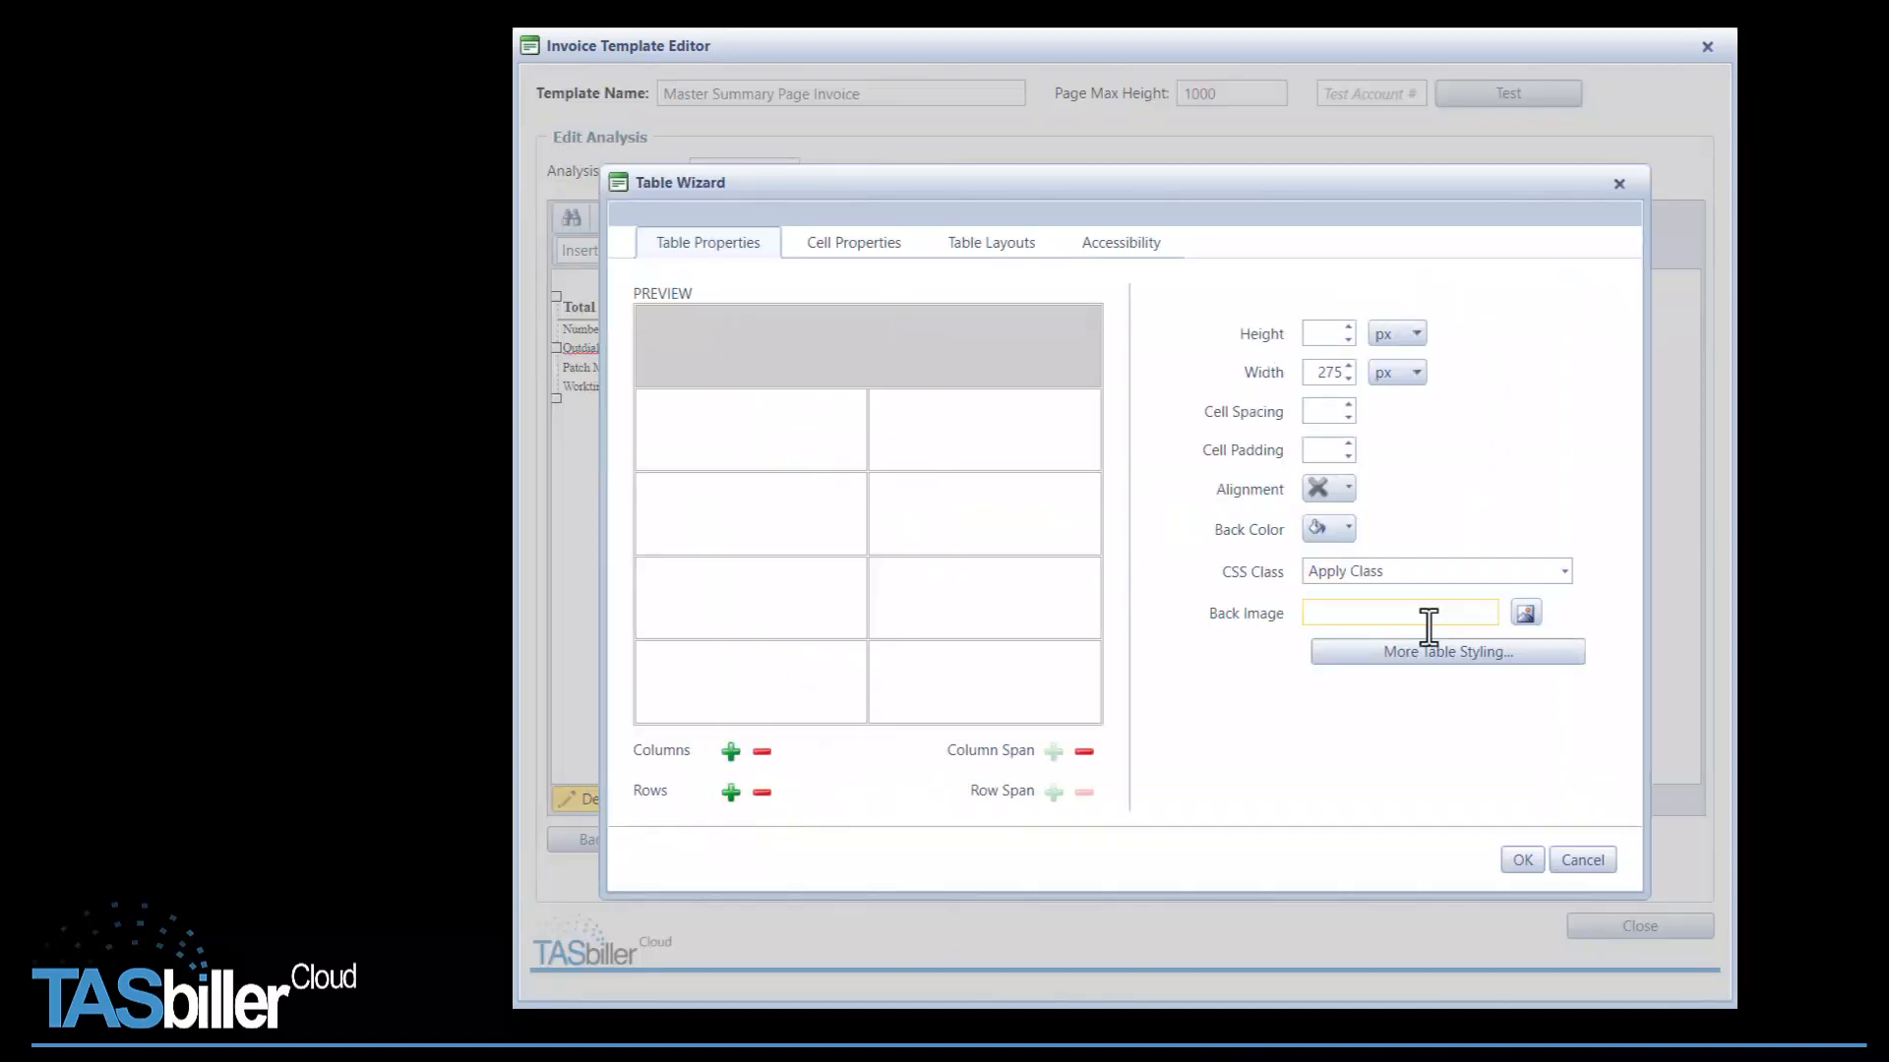
click(1430, 657)
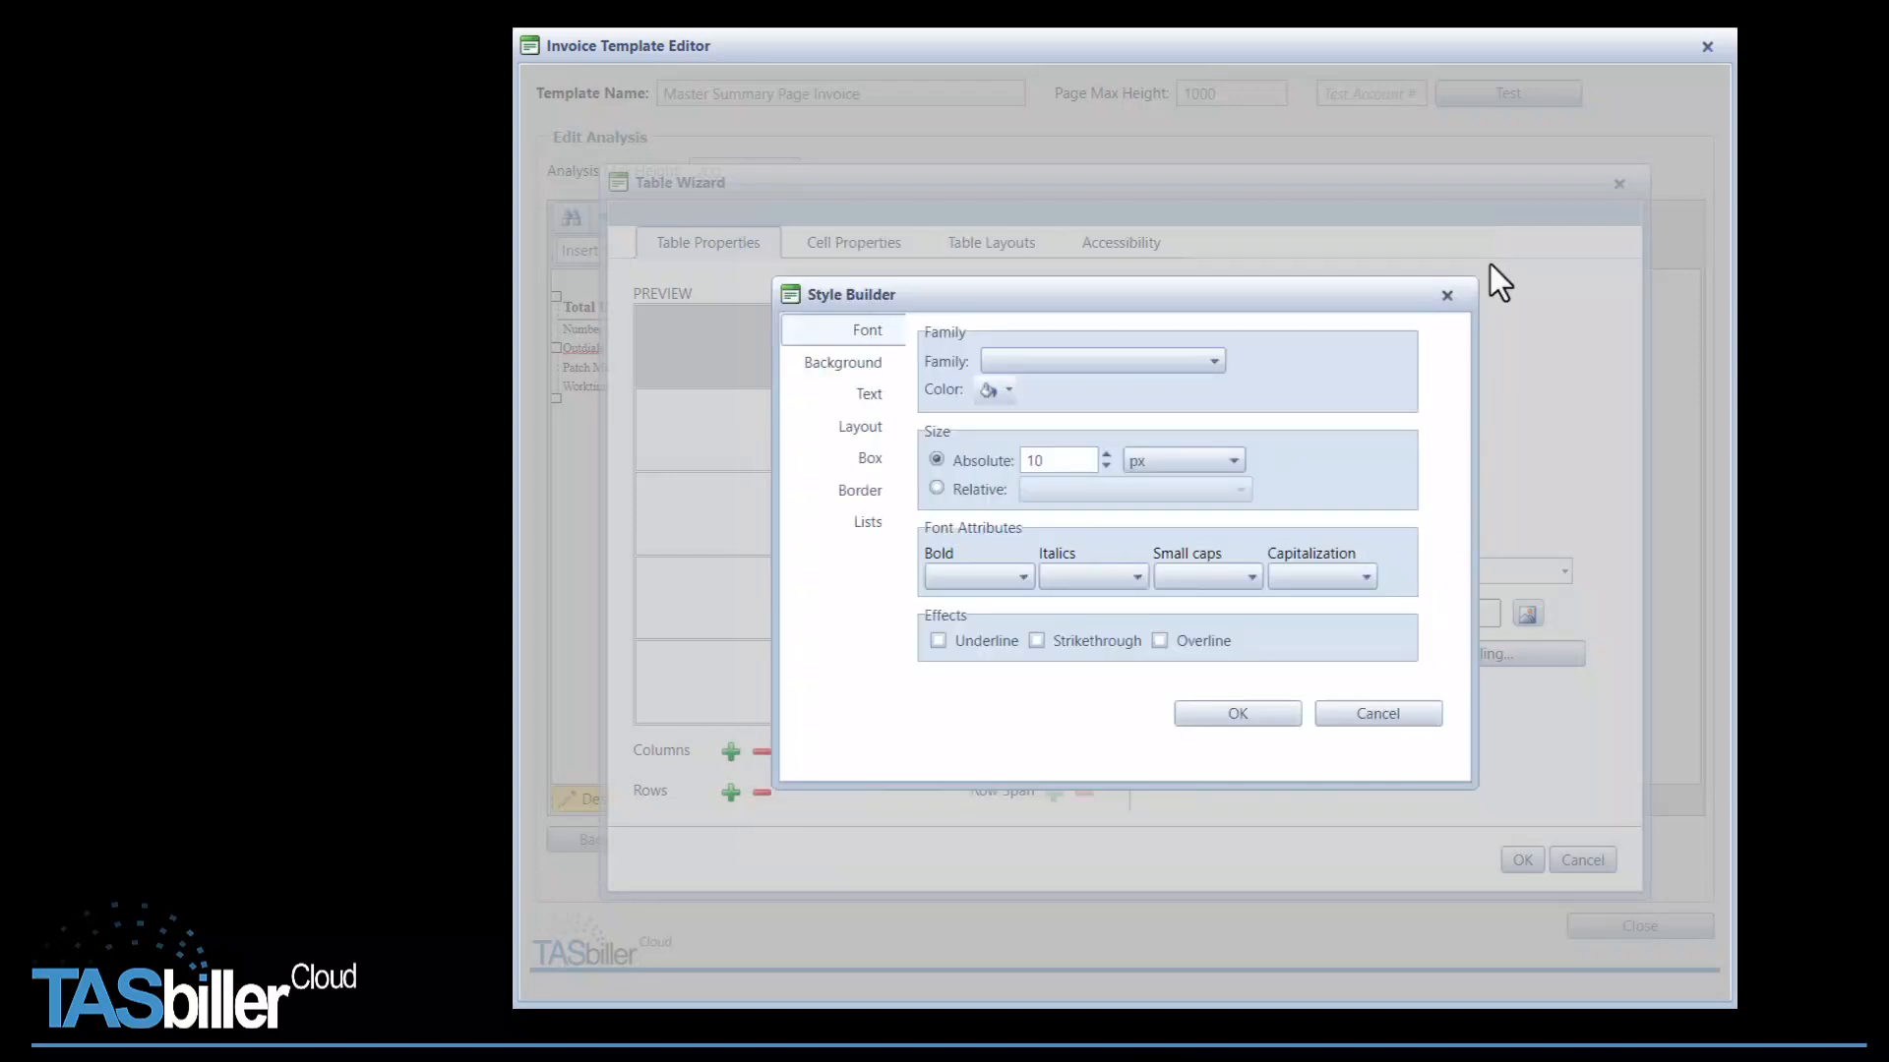
click(869, 461)
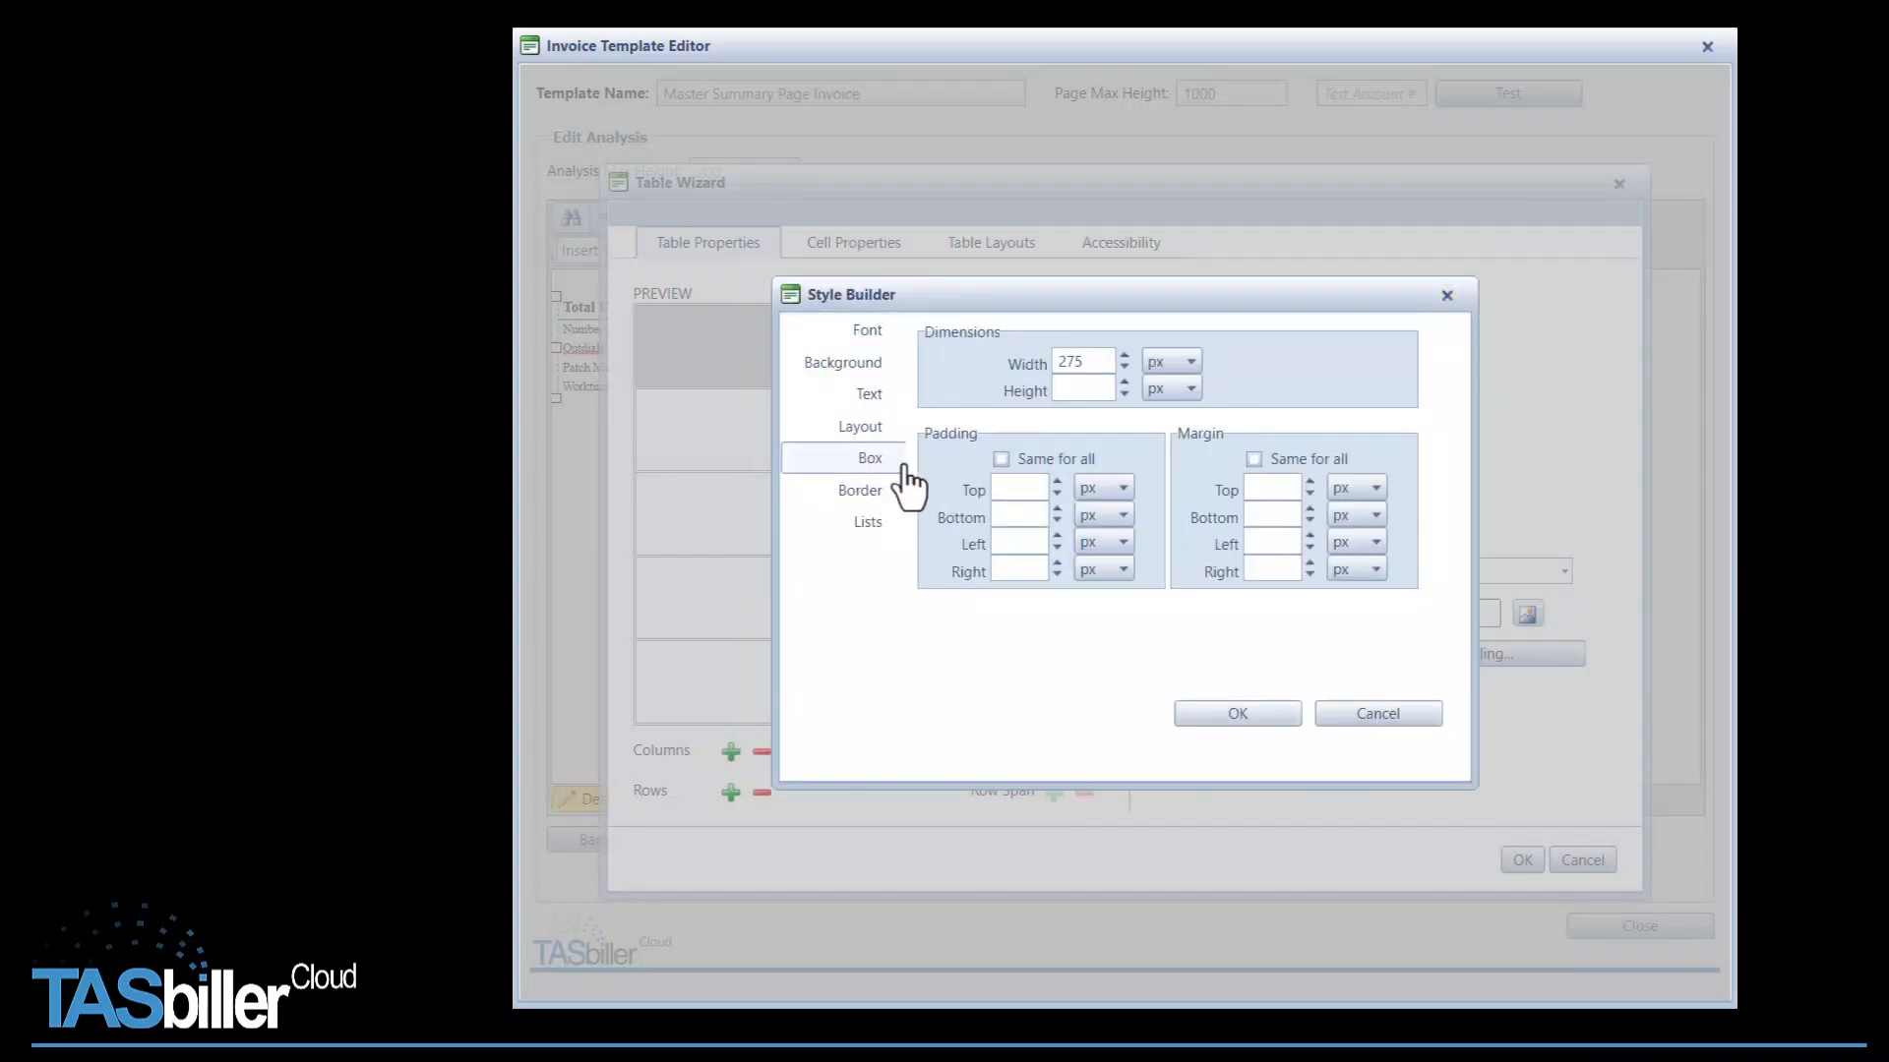
click(1259, 544)
text(40)
click(1238, 715)
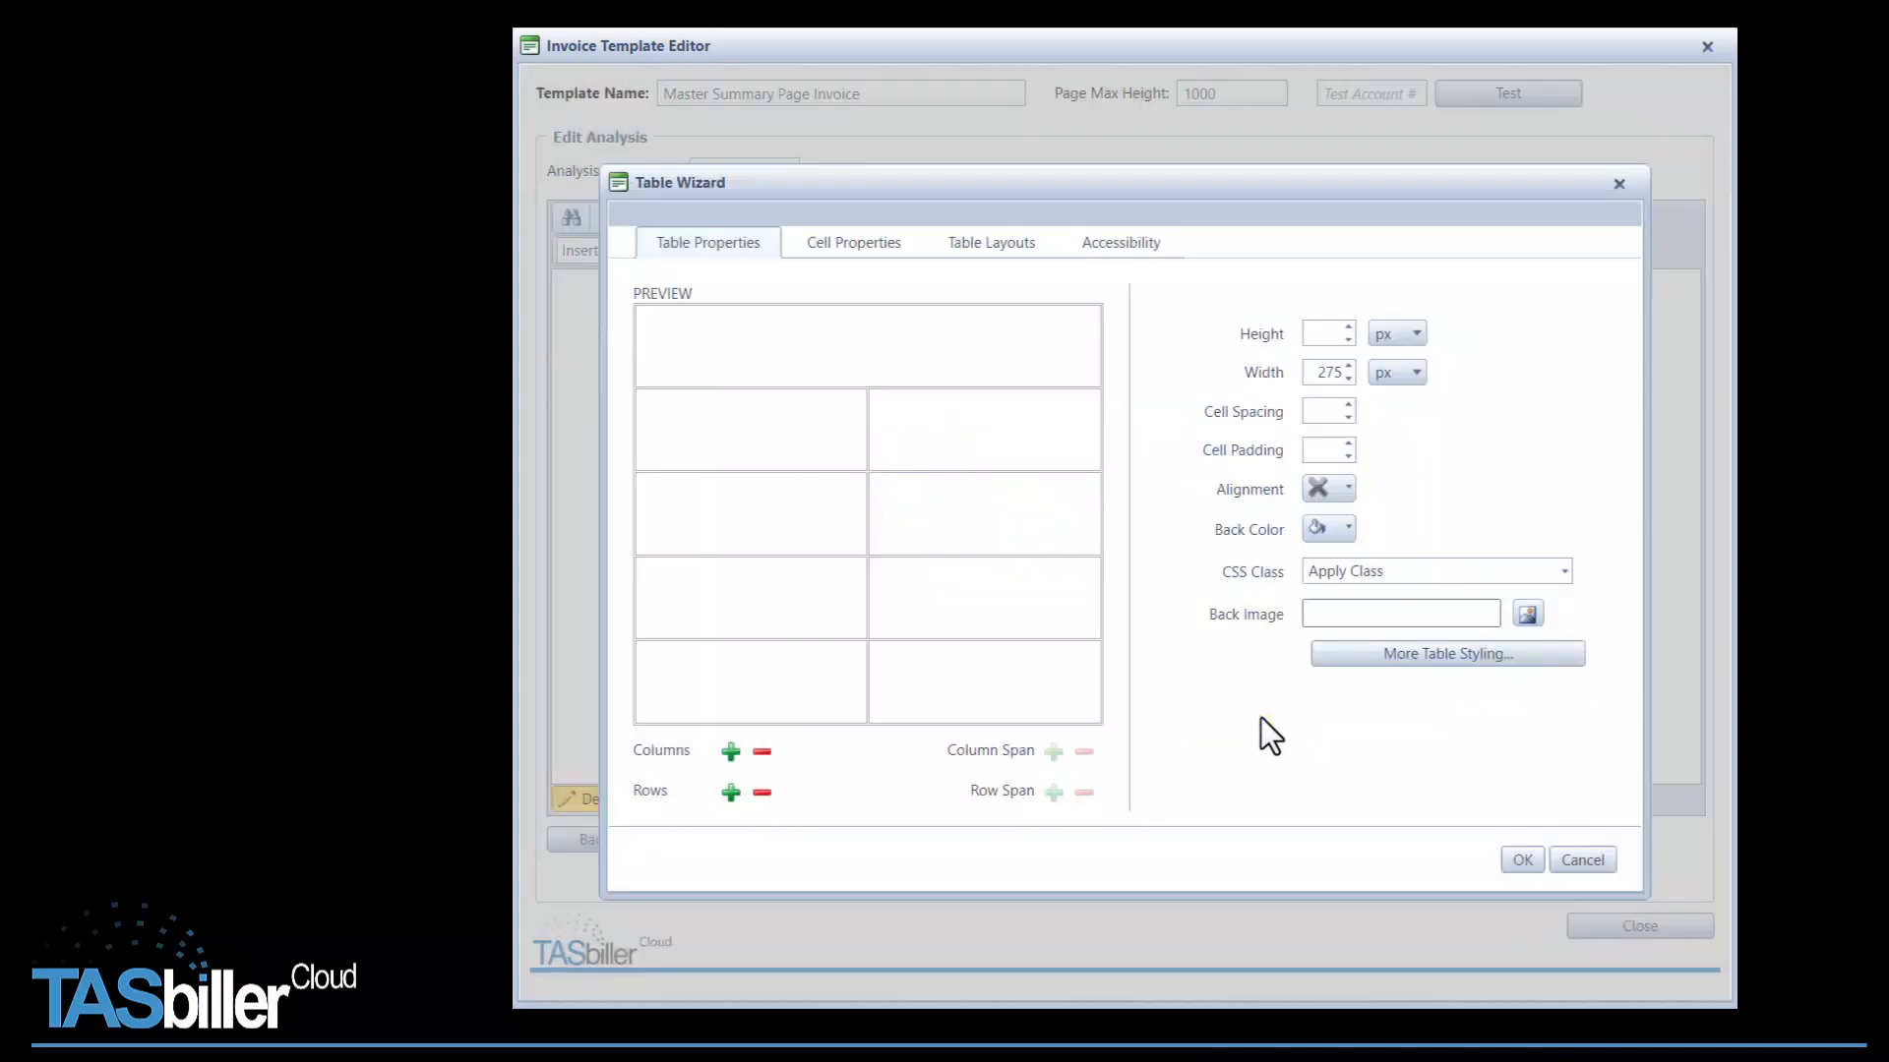
click(1532, 865)
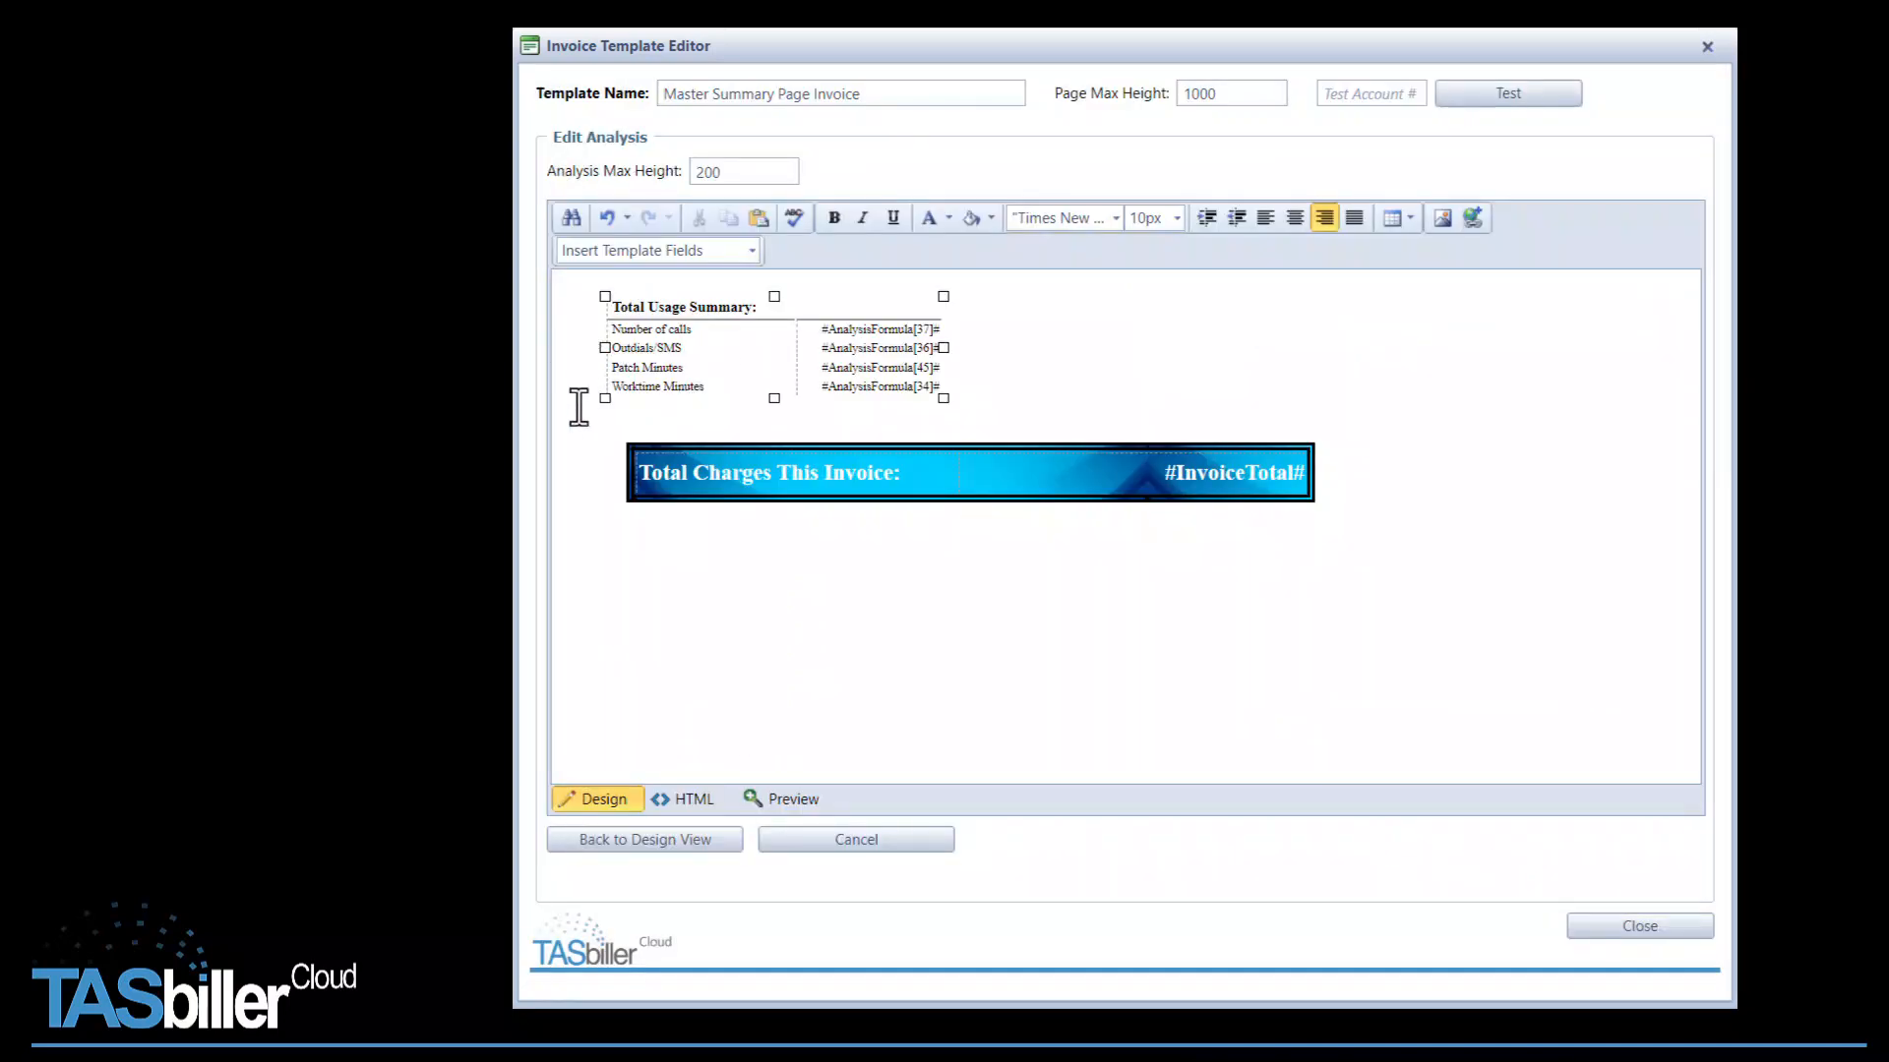
Check the left margin in the table styling of the Total Charges This Invoice bar without changing it.
right_click(1046, 480)
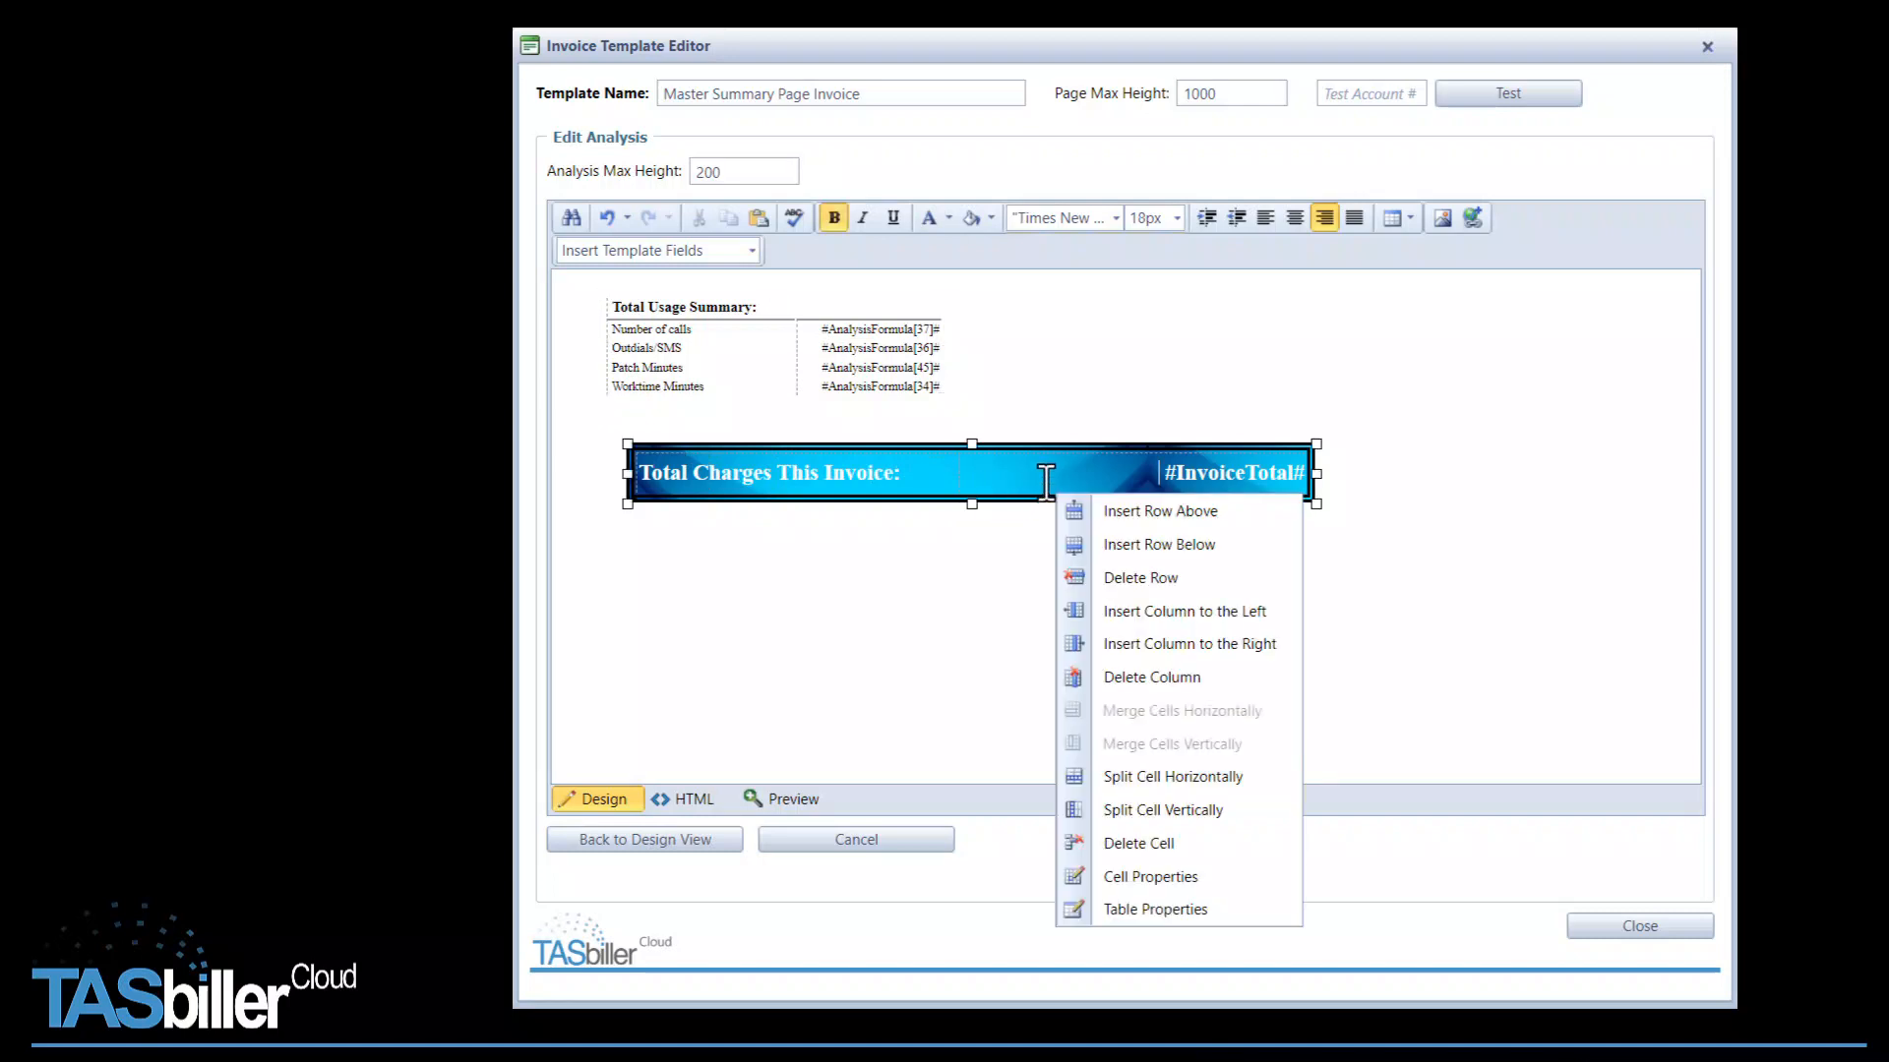
click(1151, 908)
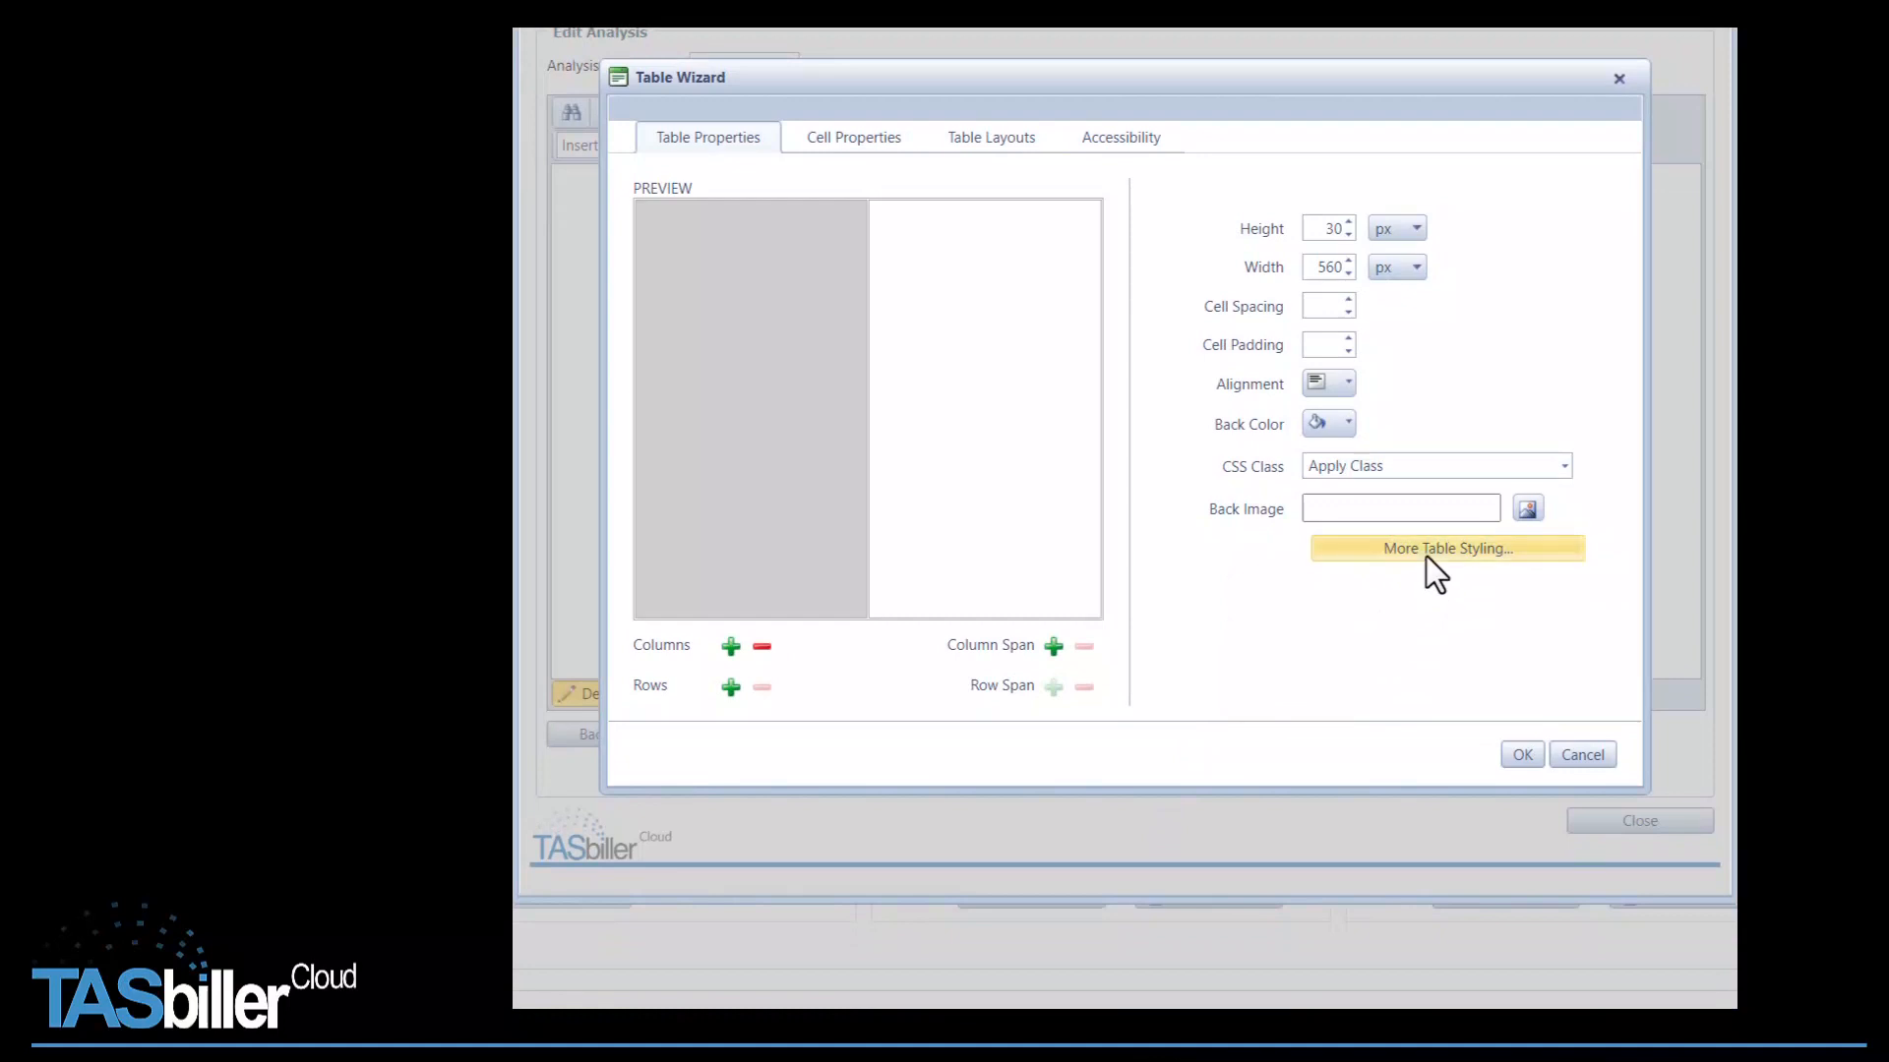
click(1419, 548)
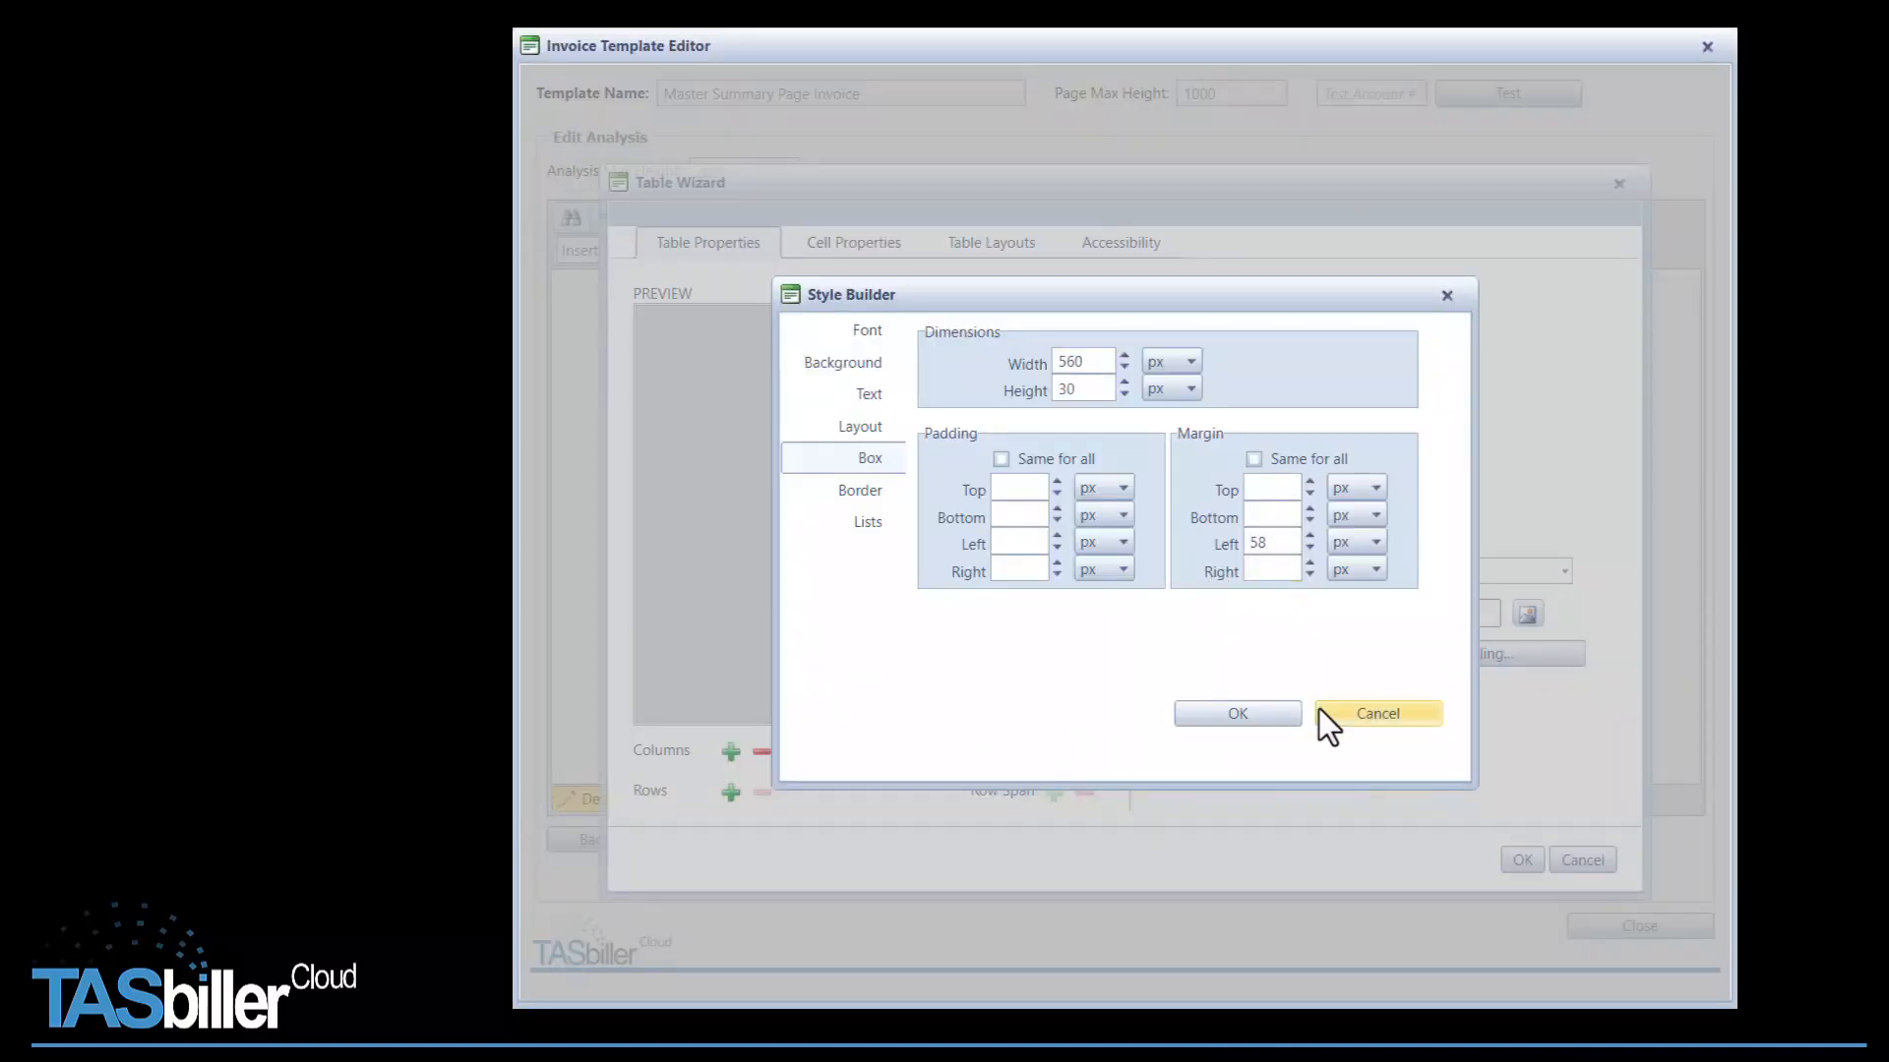
click(1343, 716)
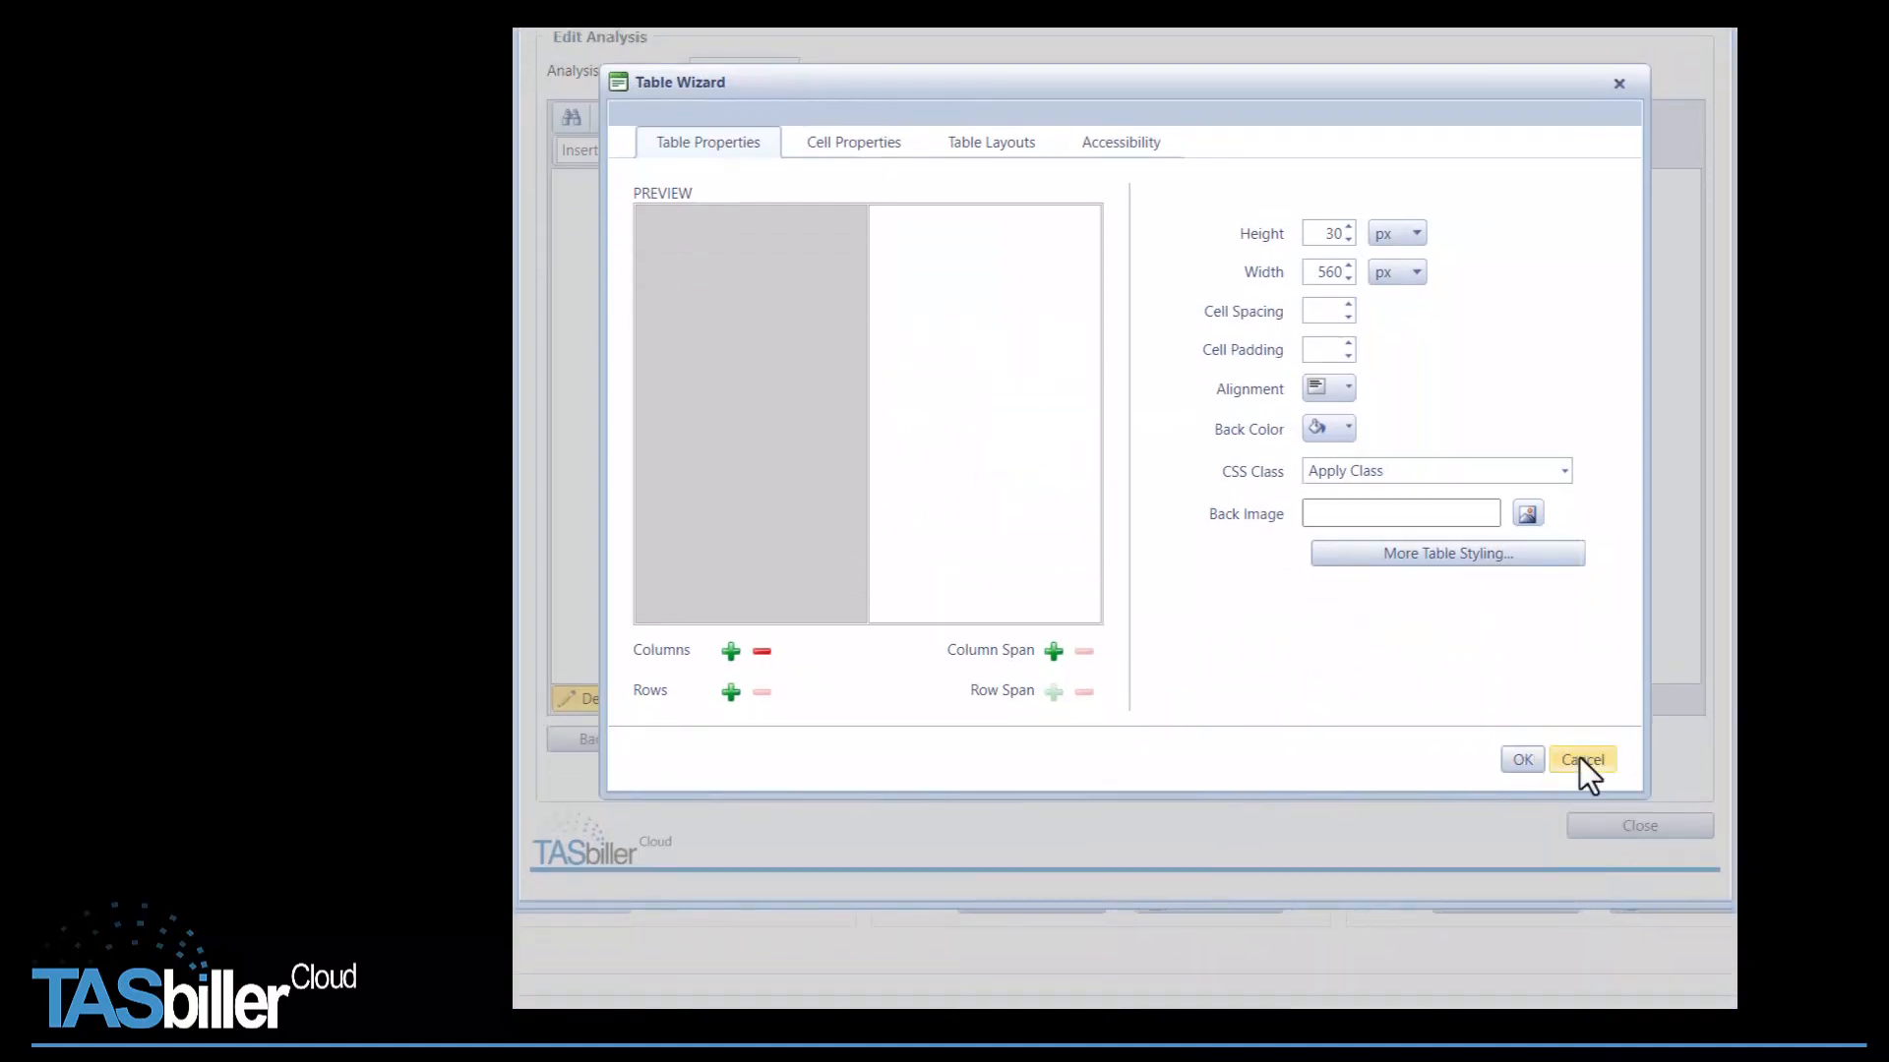
click(1577, 864)
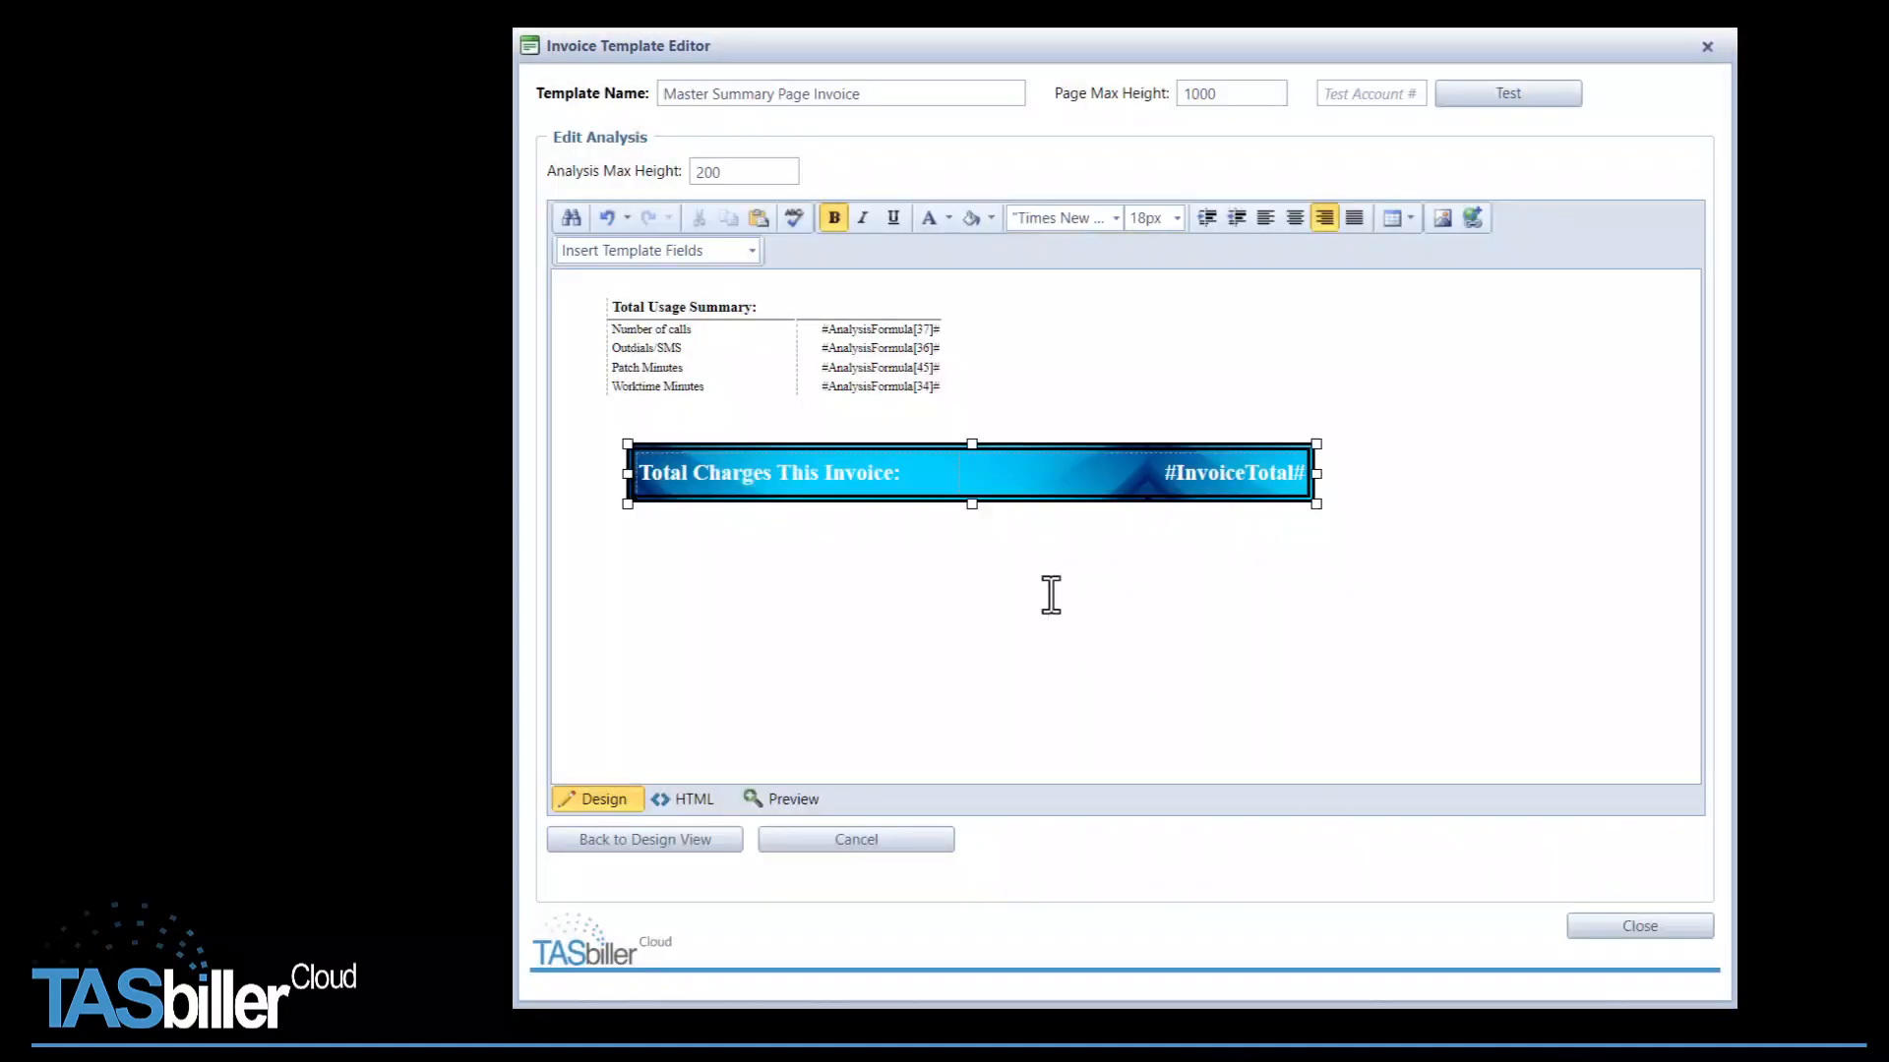
Set the Total Usage Summary table's left margin to 58 px to align it with the Total Charges This Invoice bar.
right_click(622, 371)
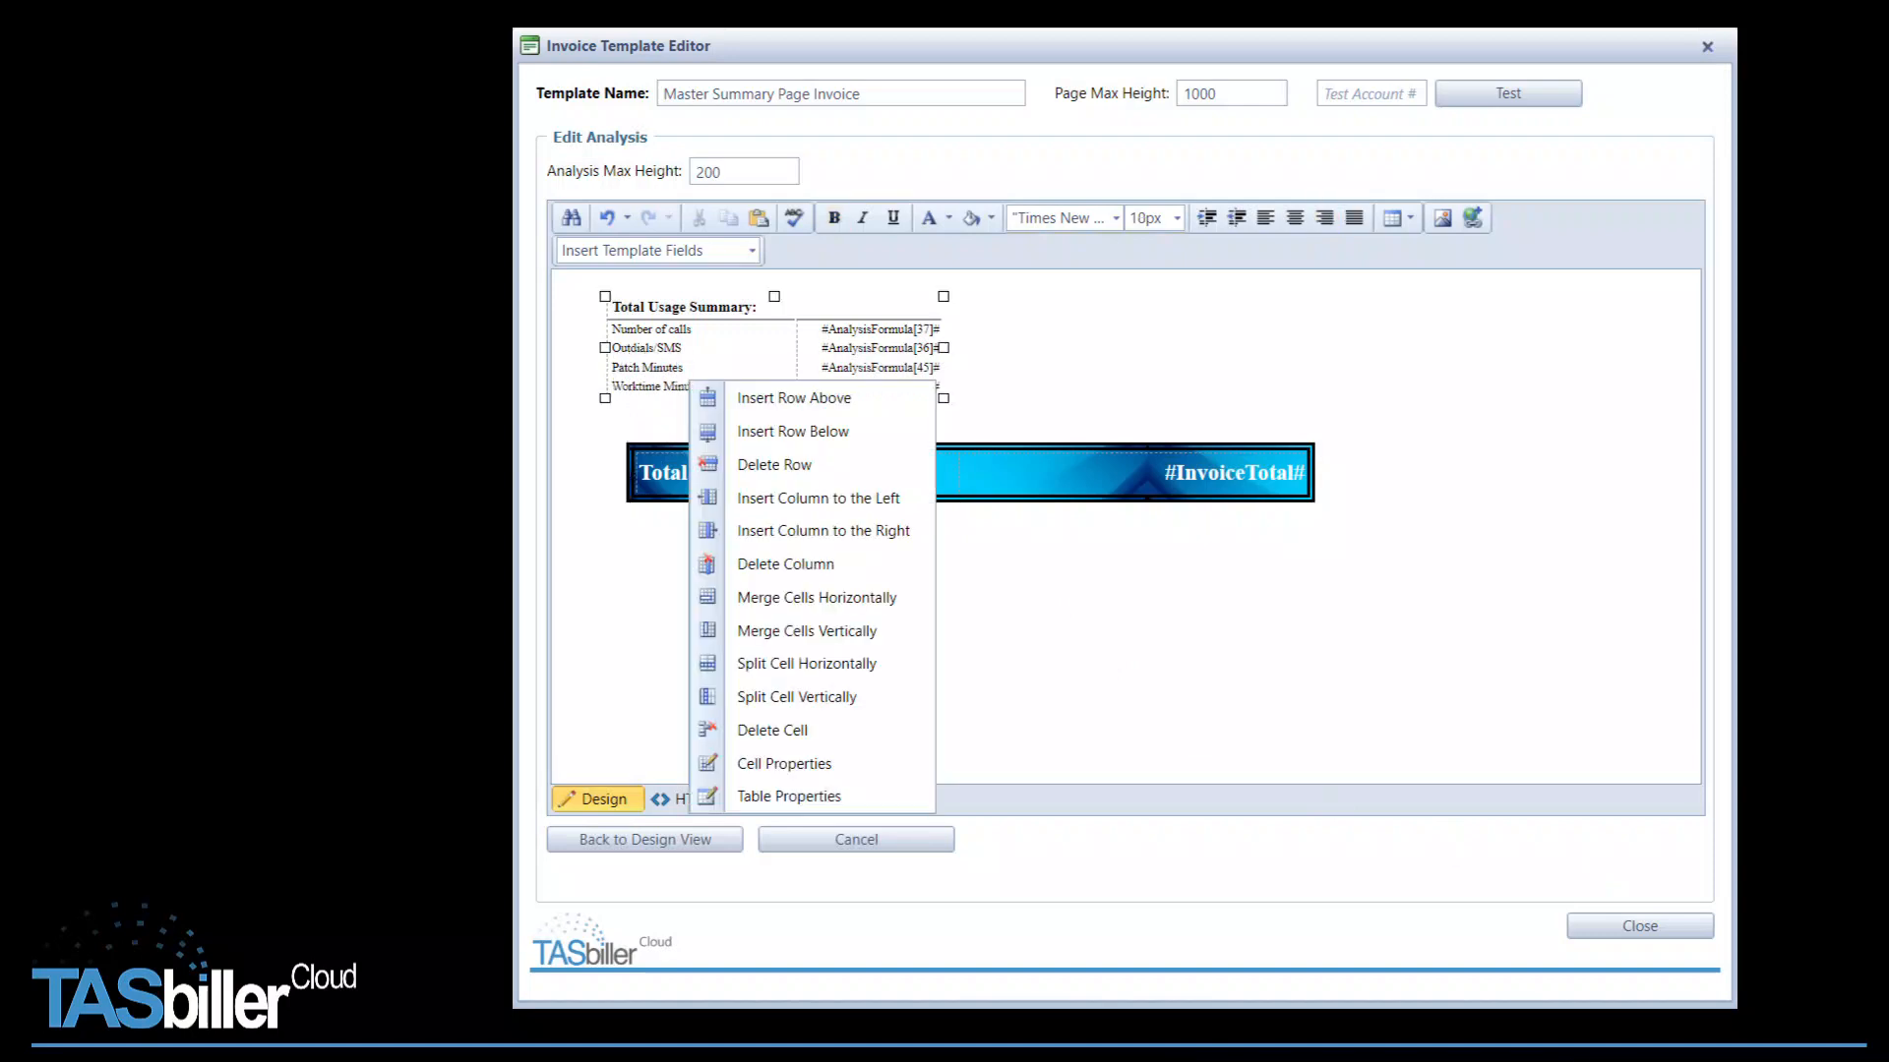
click(723, 795)
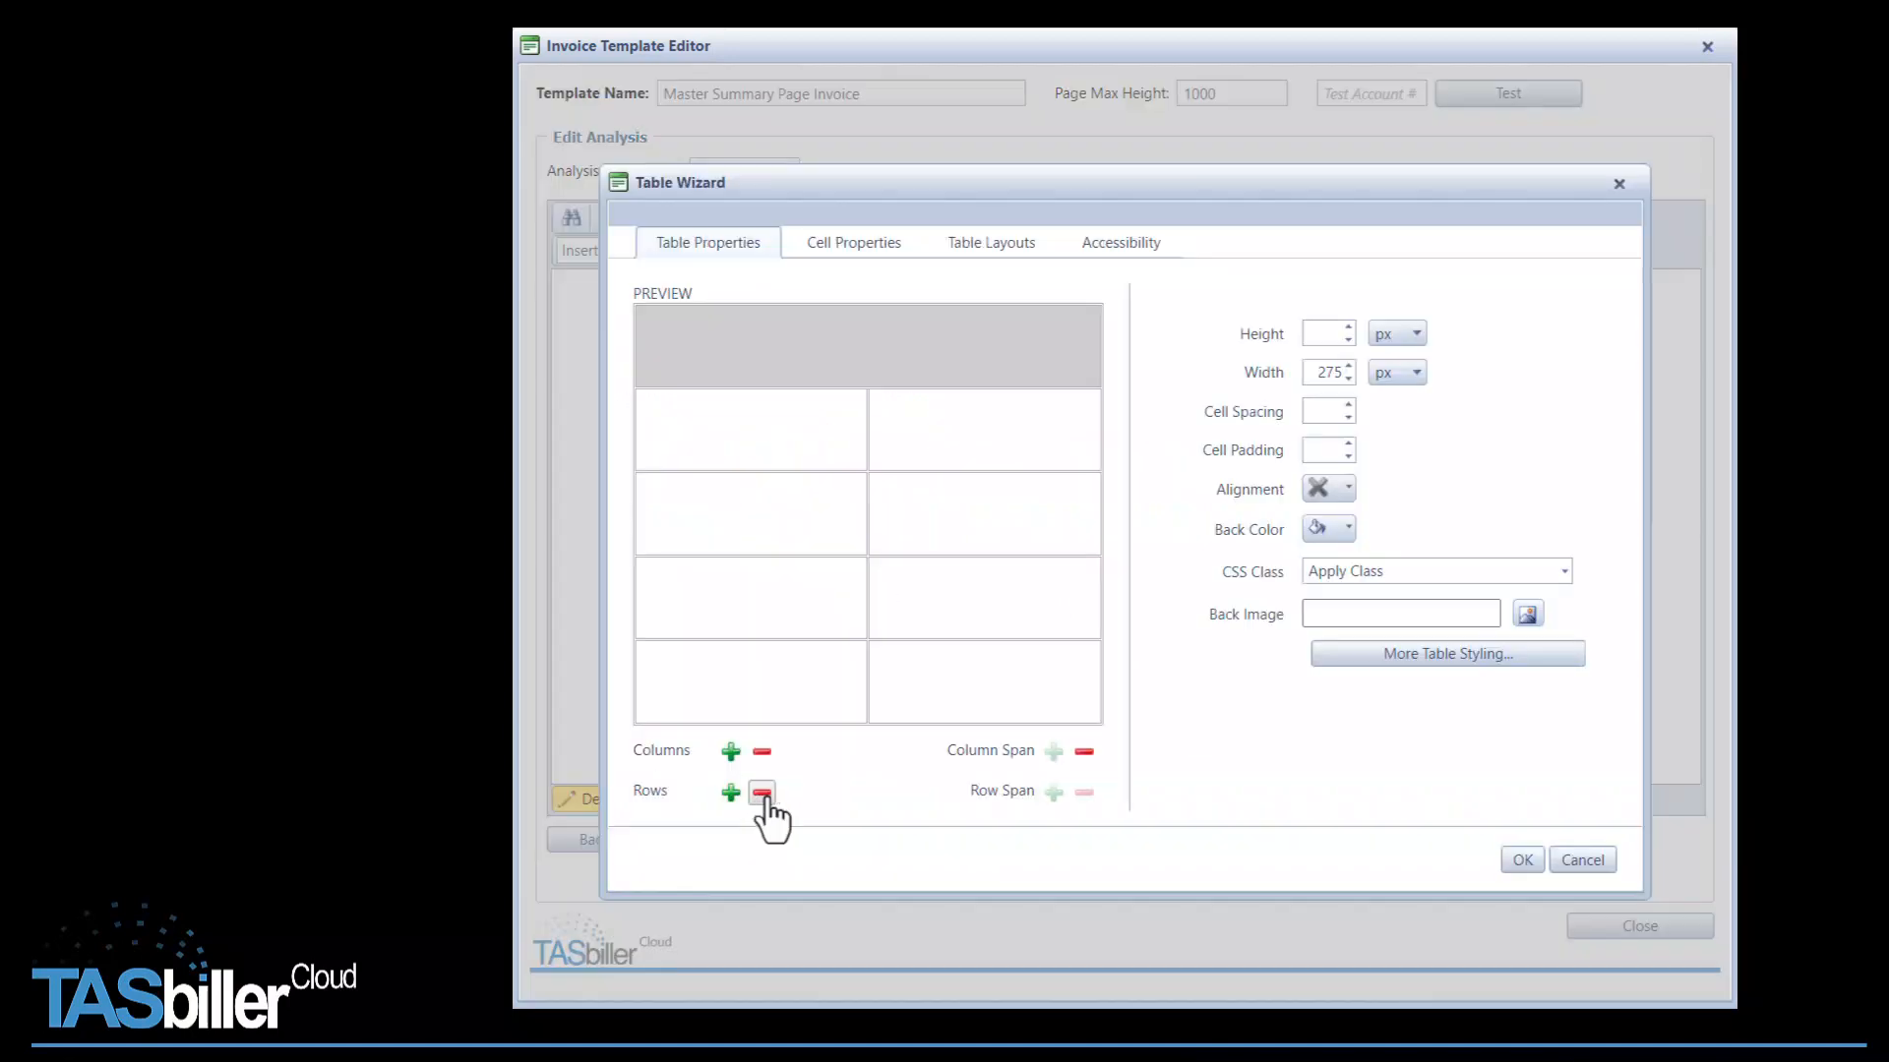
click(1483, 659)
double_click(1279, 543)
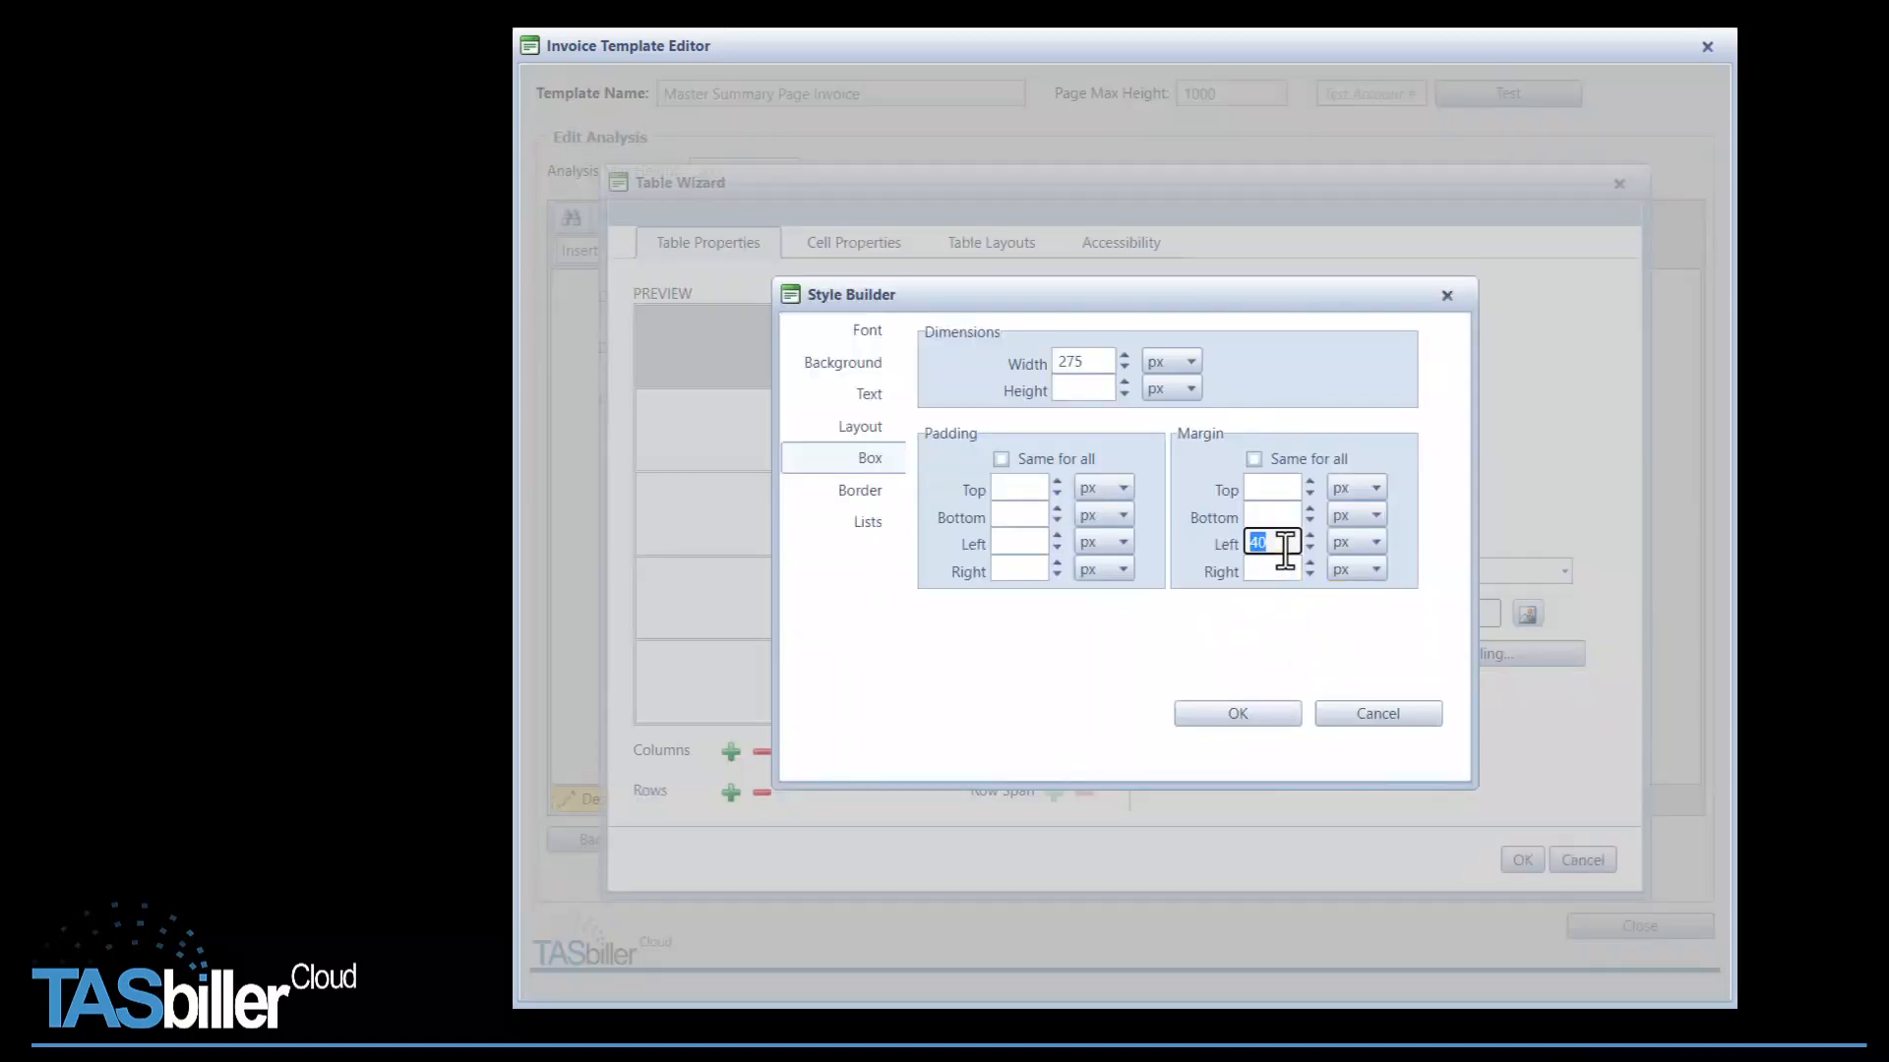
text(50)
click(1261, 716)
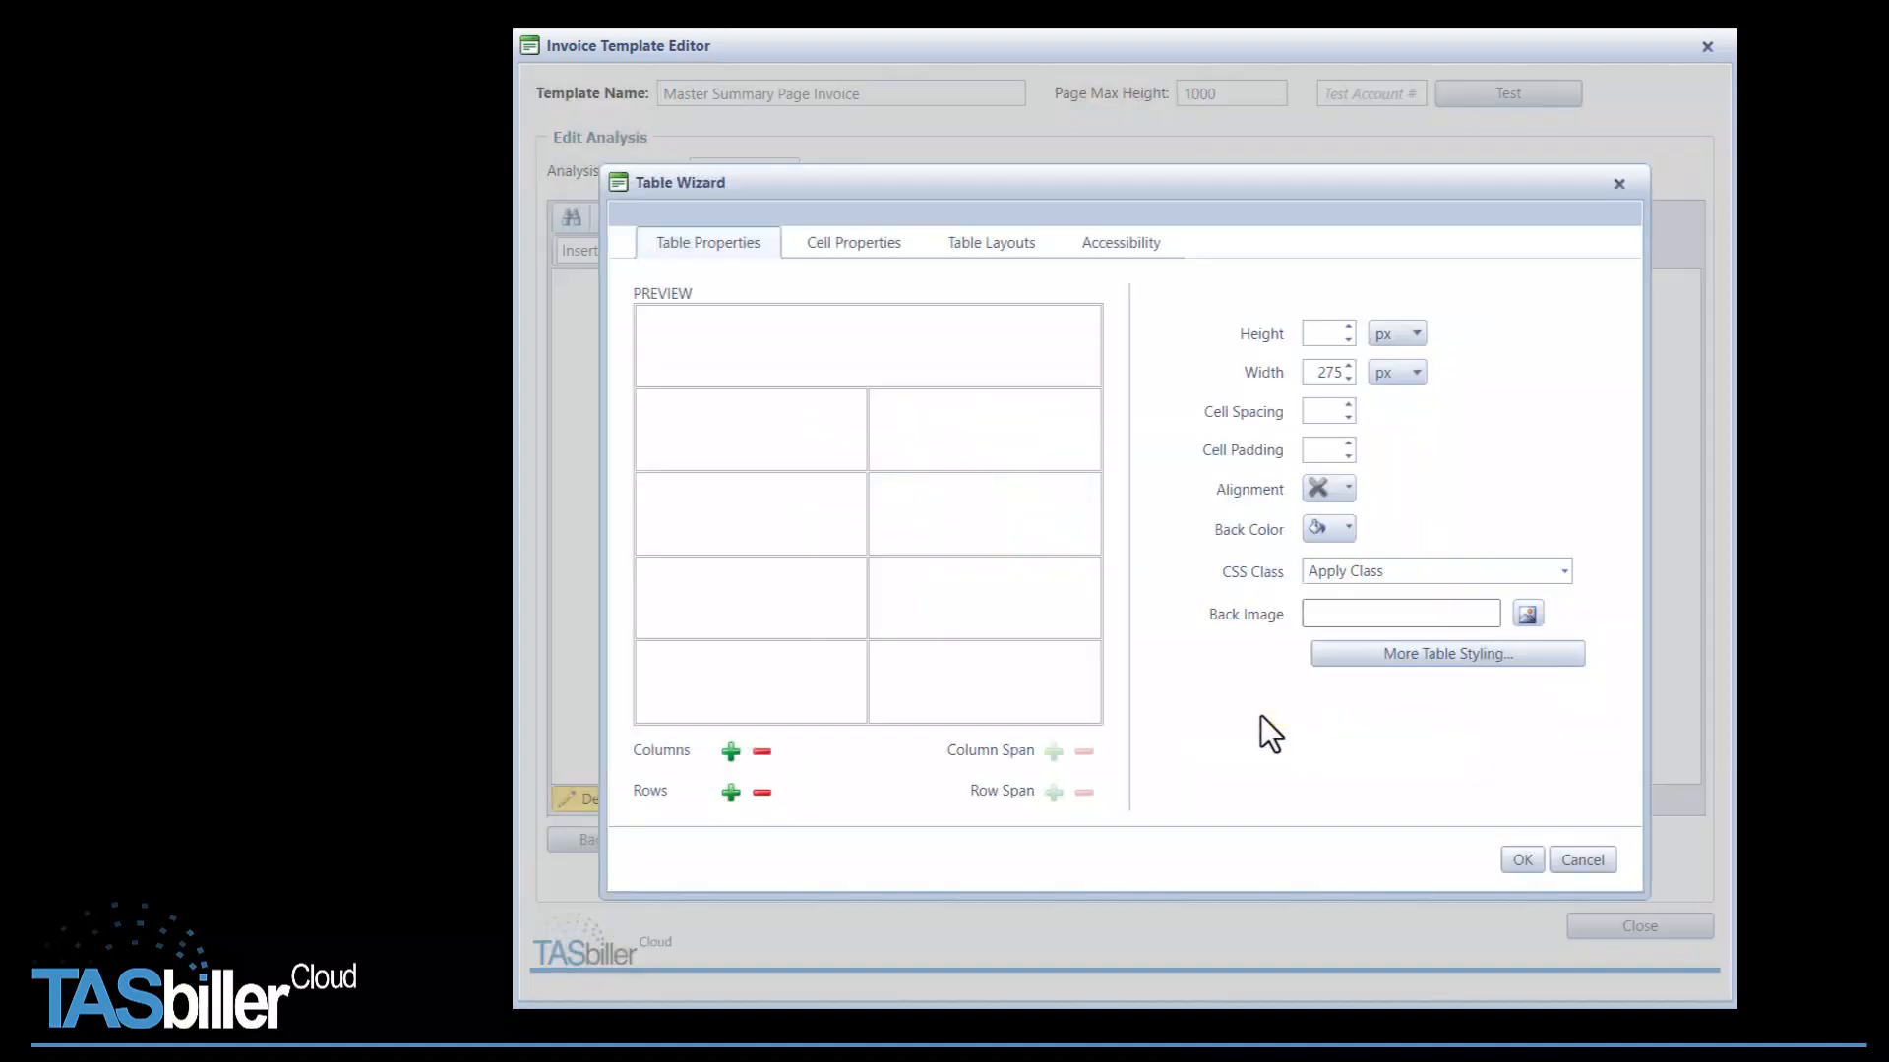
click(1522, 860)
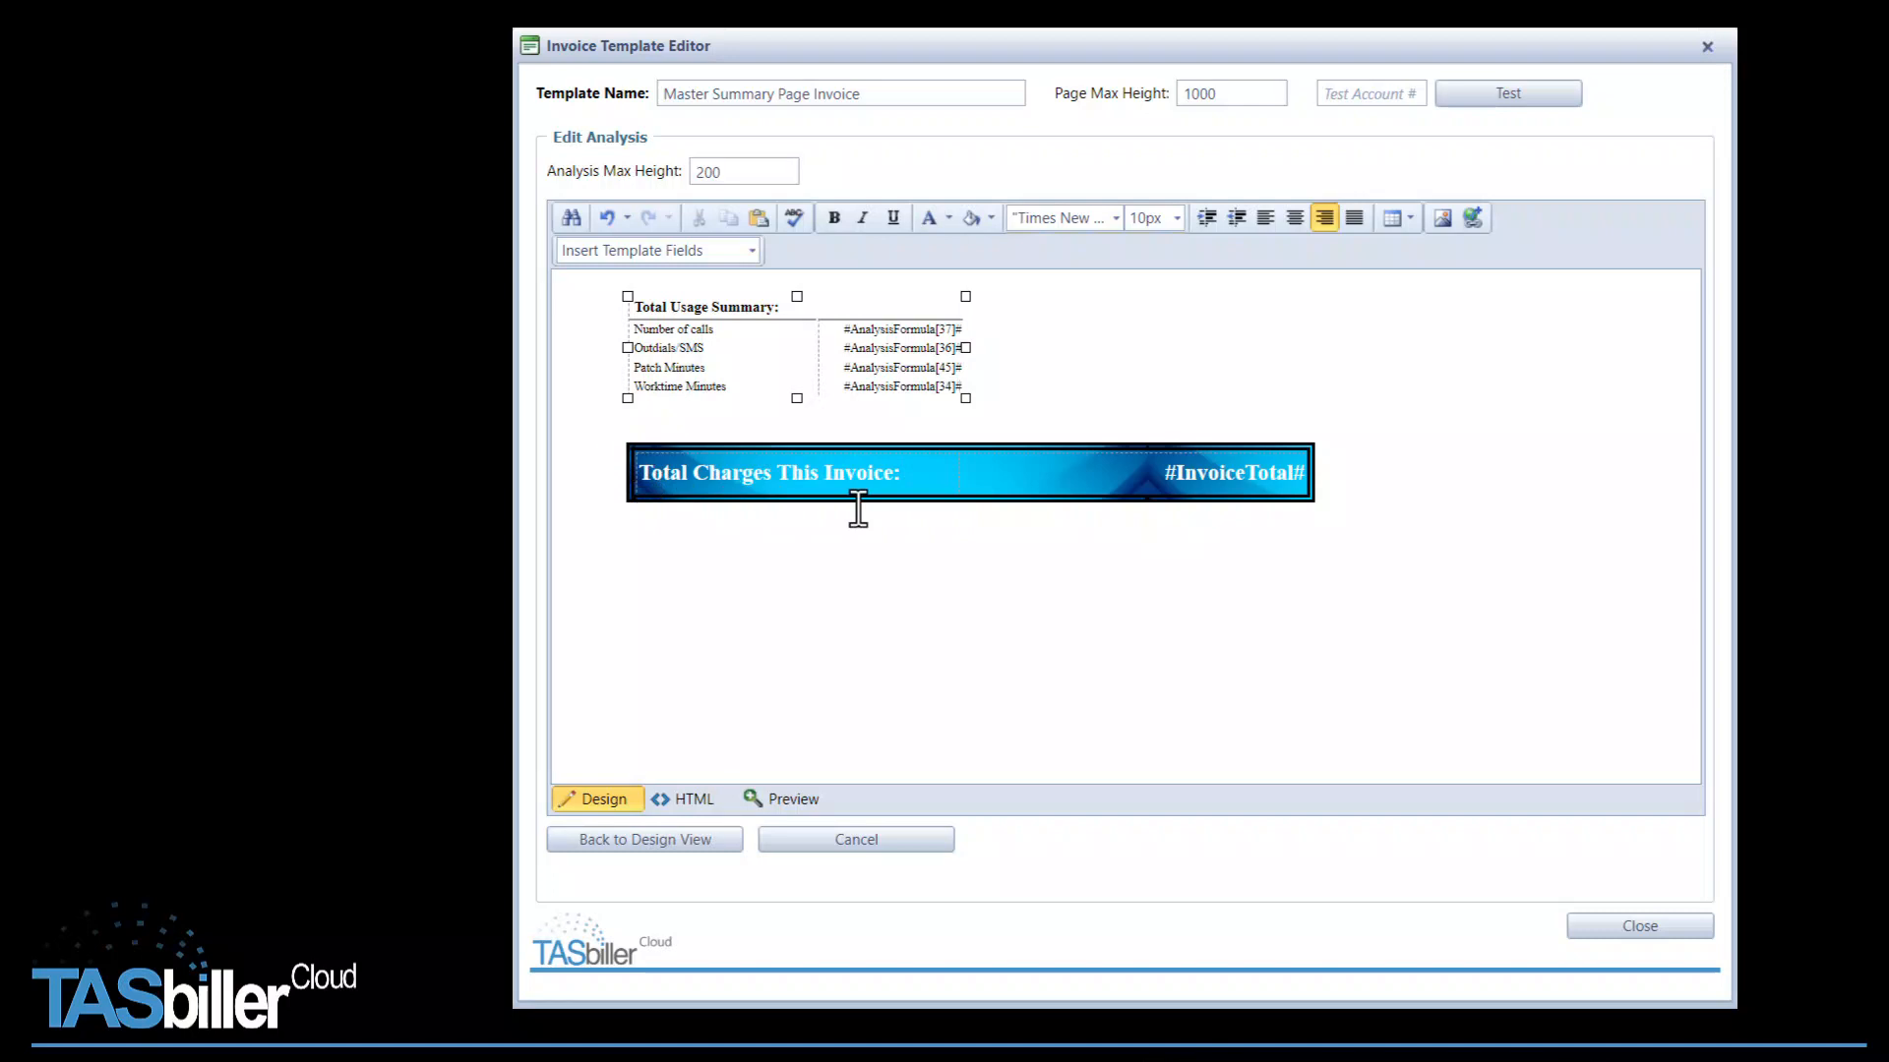
Set the background image of the Total Charges This Invoice bar to GreenBarjpg.jpg in its table properties.
right_click(1051, 490)
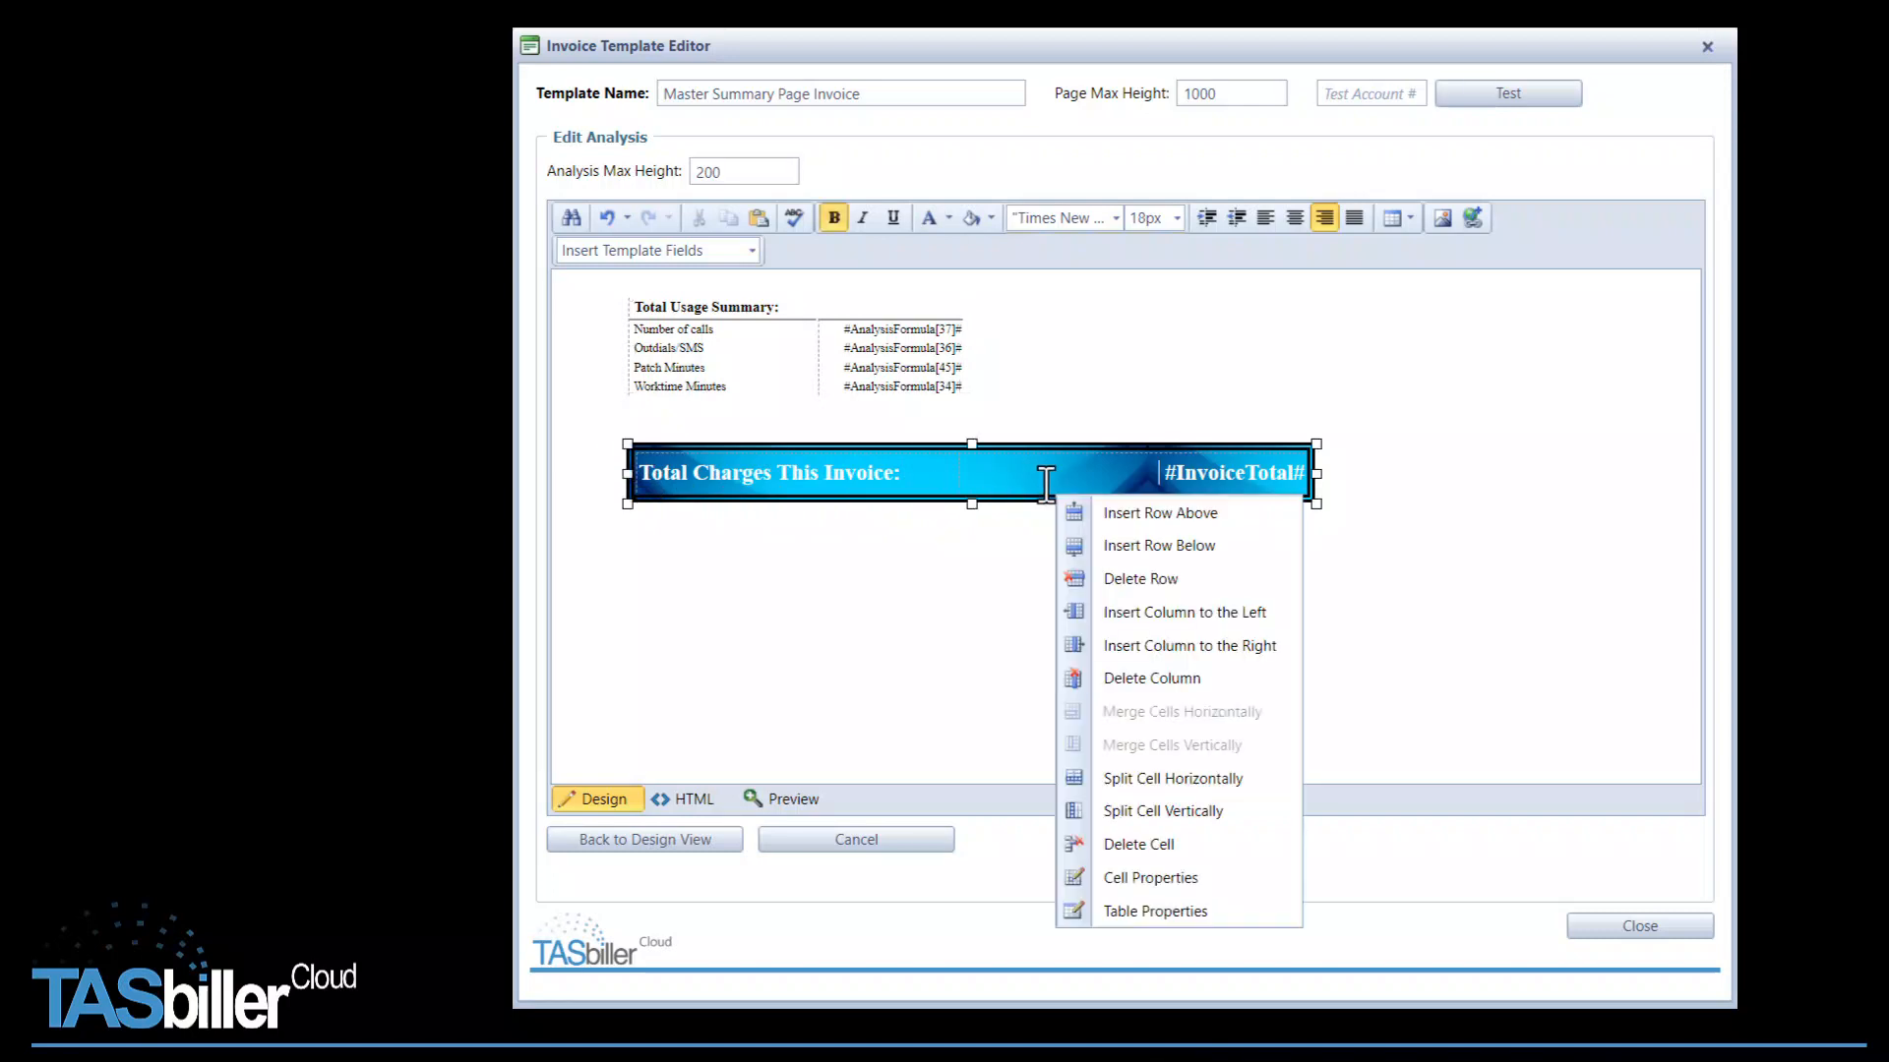
click(1166, 912)
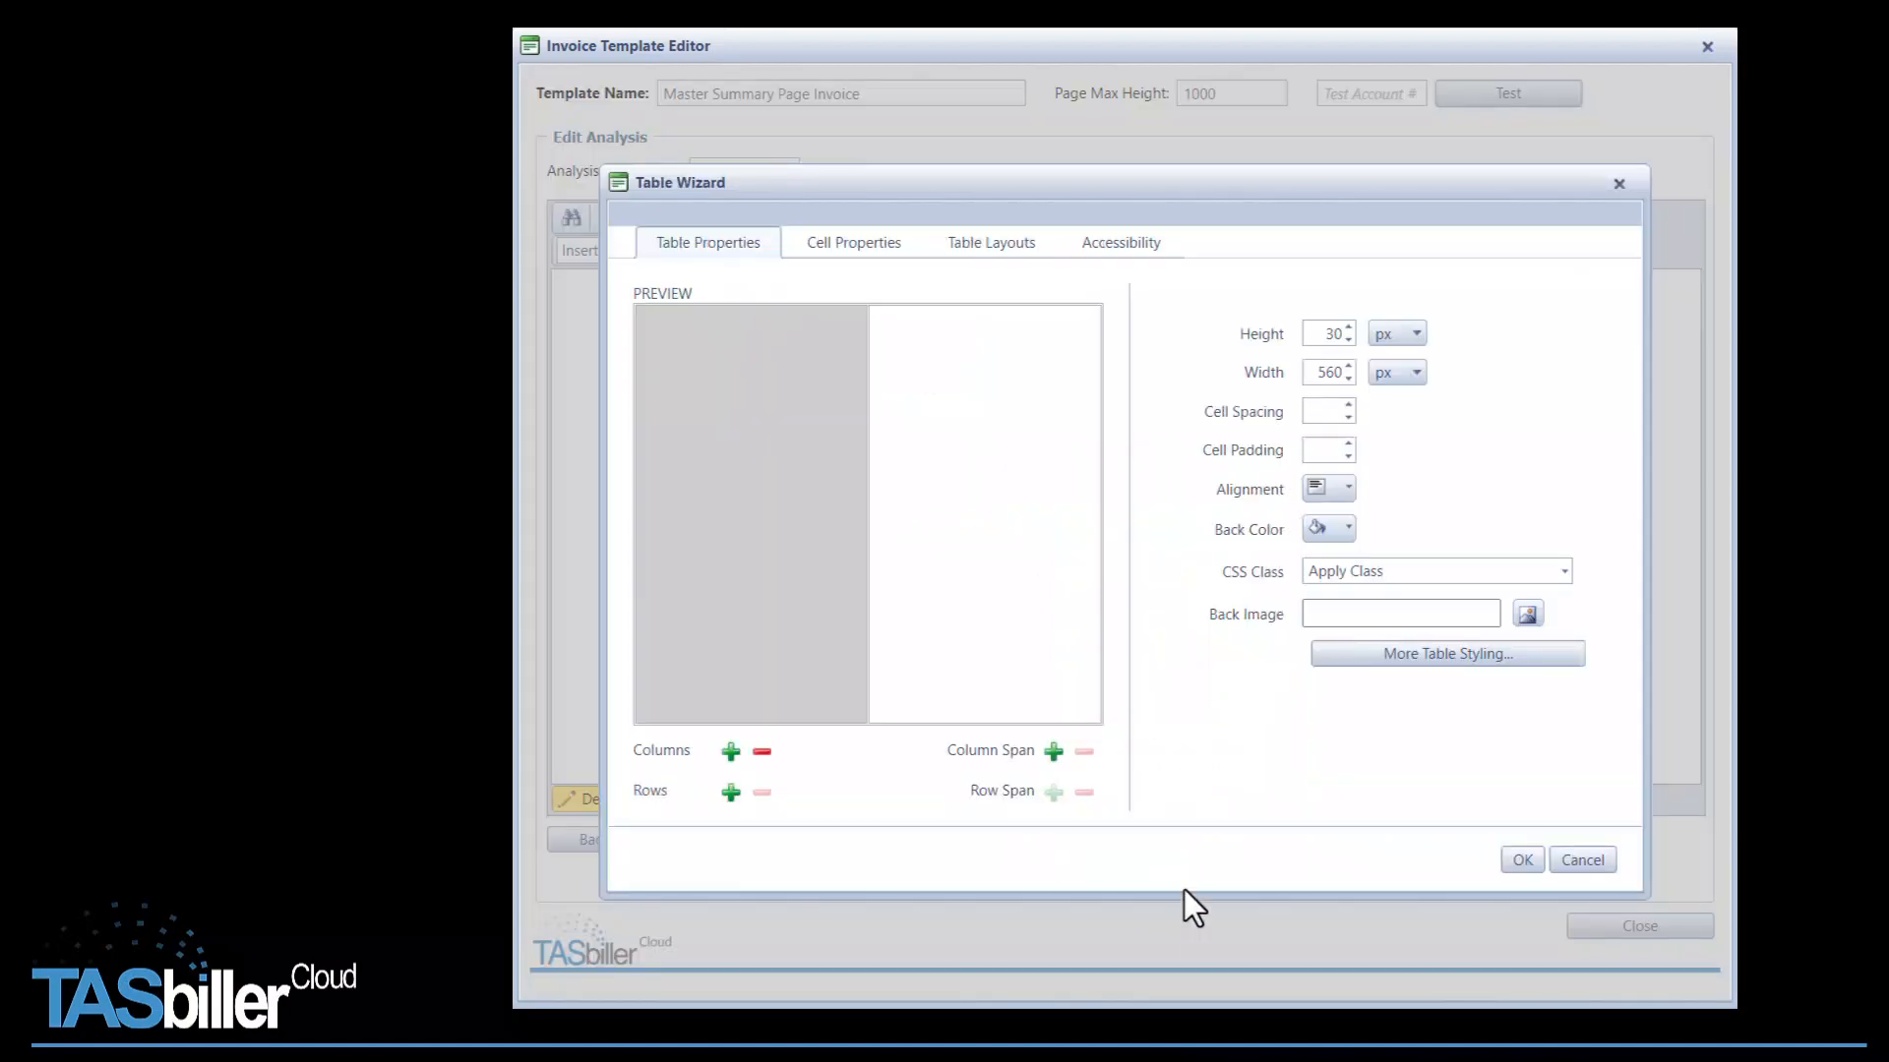
click(1528, 615)
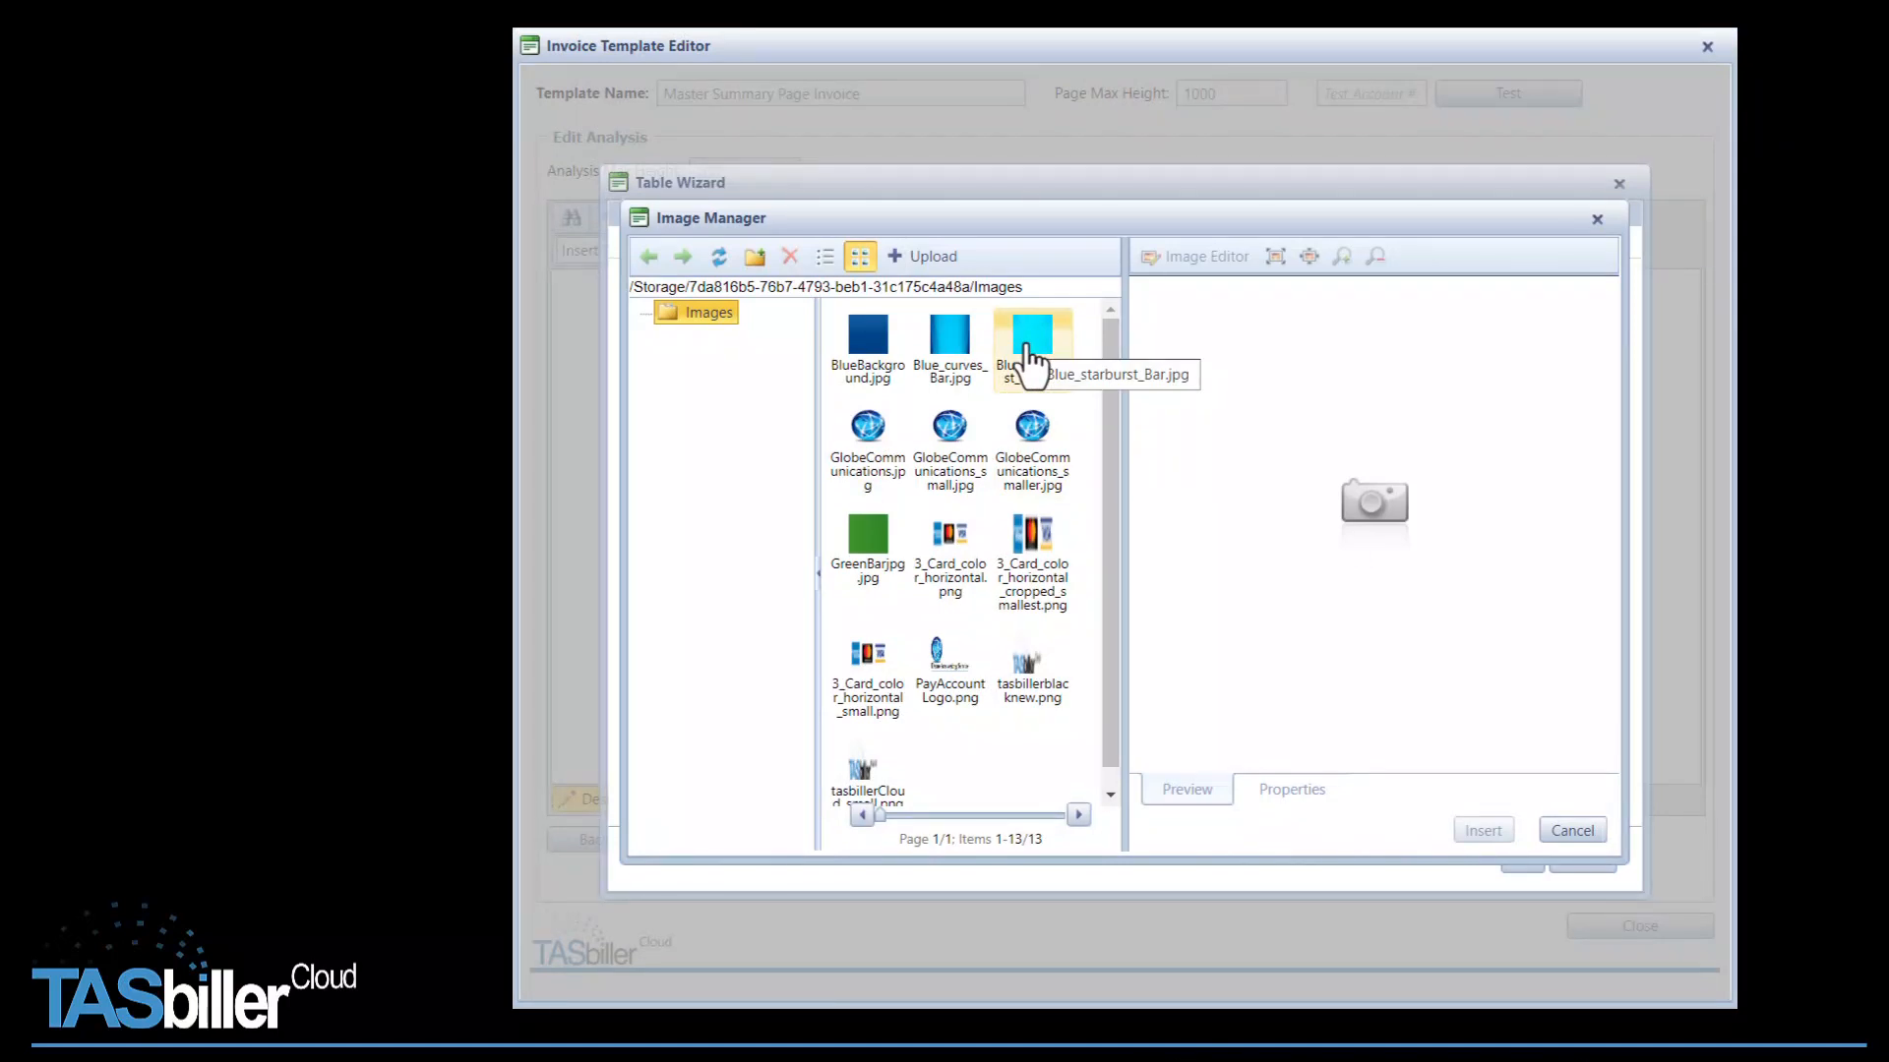
click(867, 536)
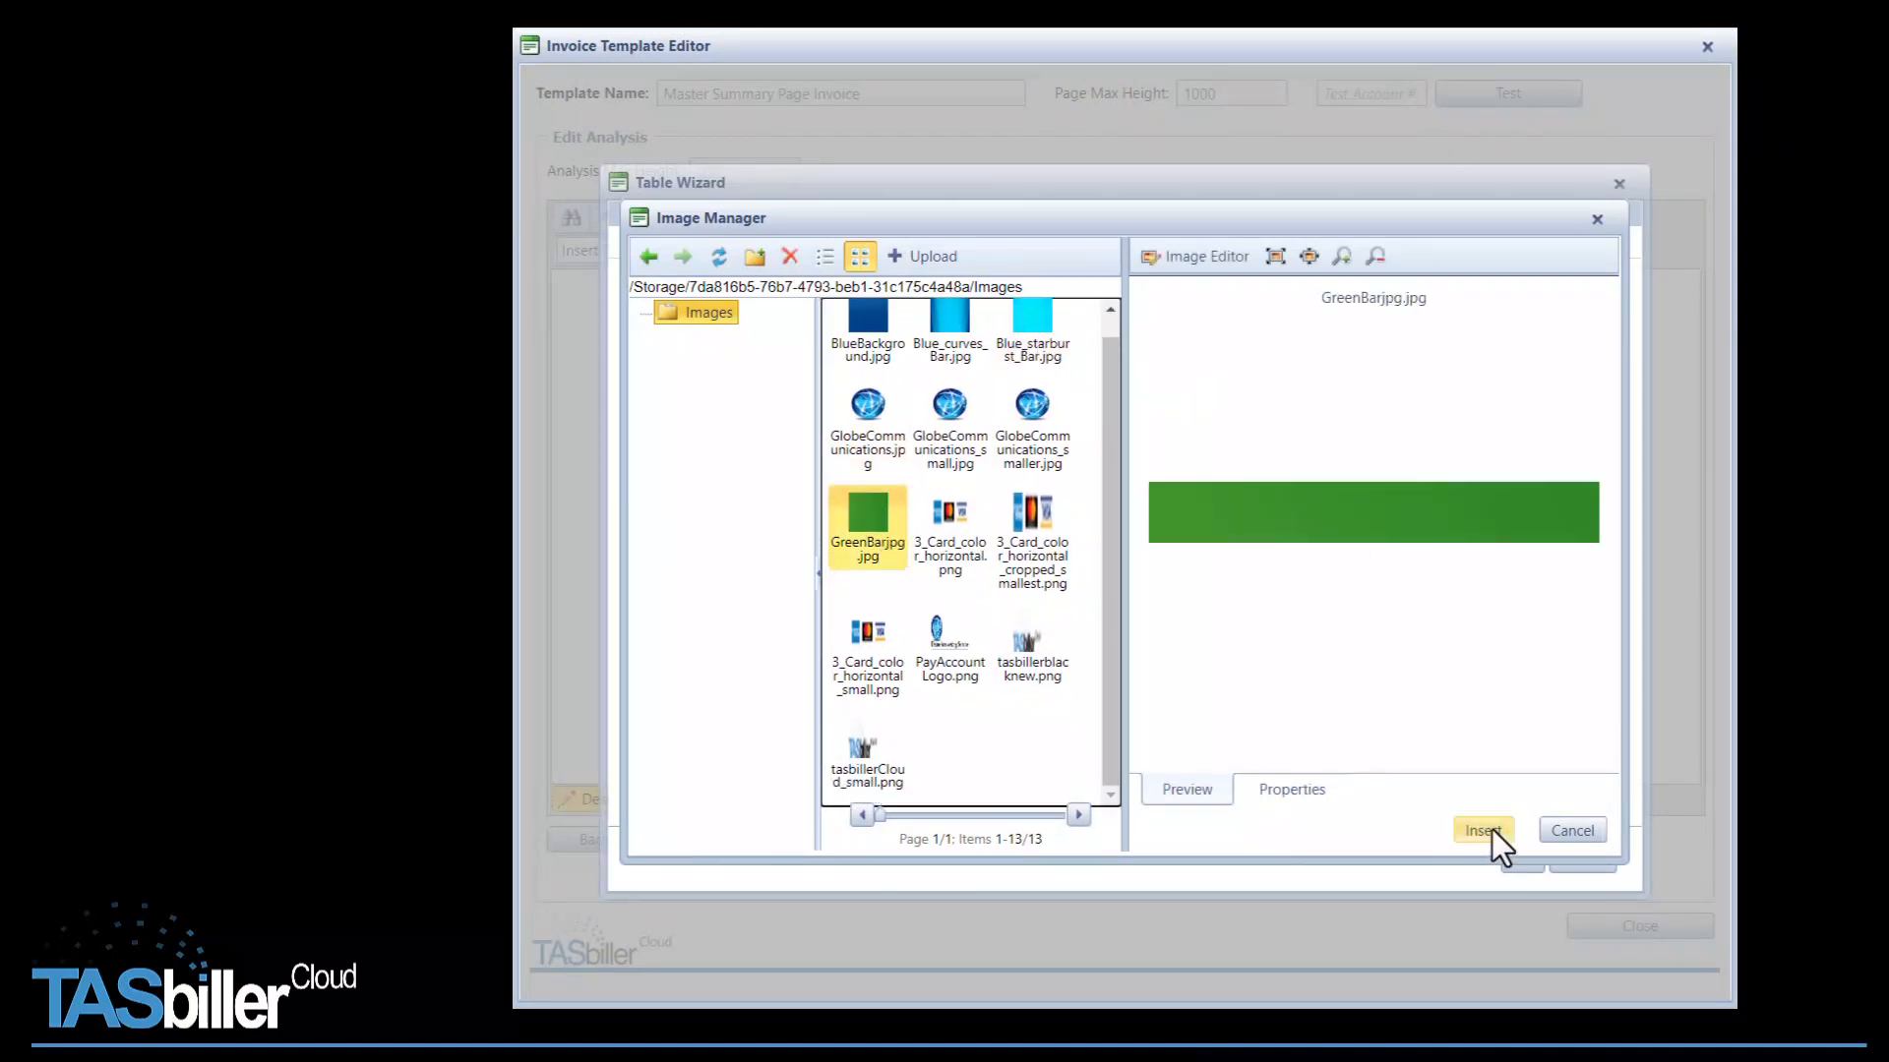
click(1491, 831)
click(1513, 836)
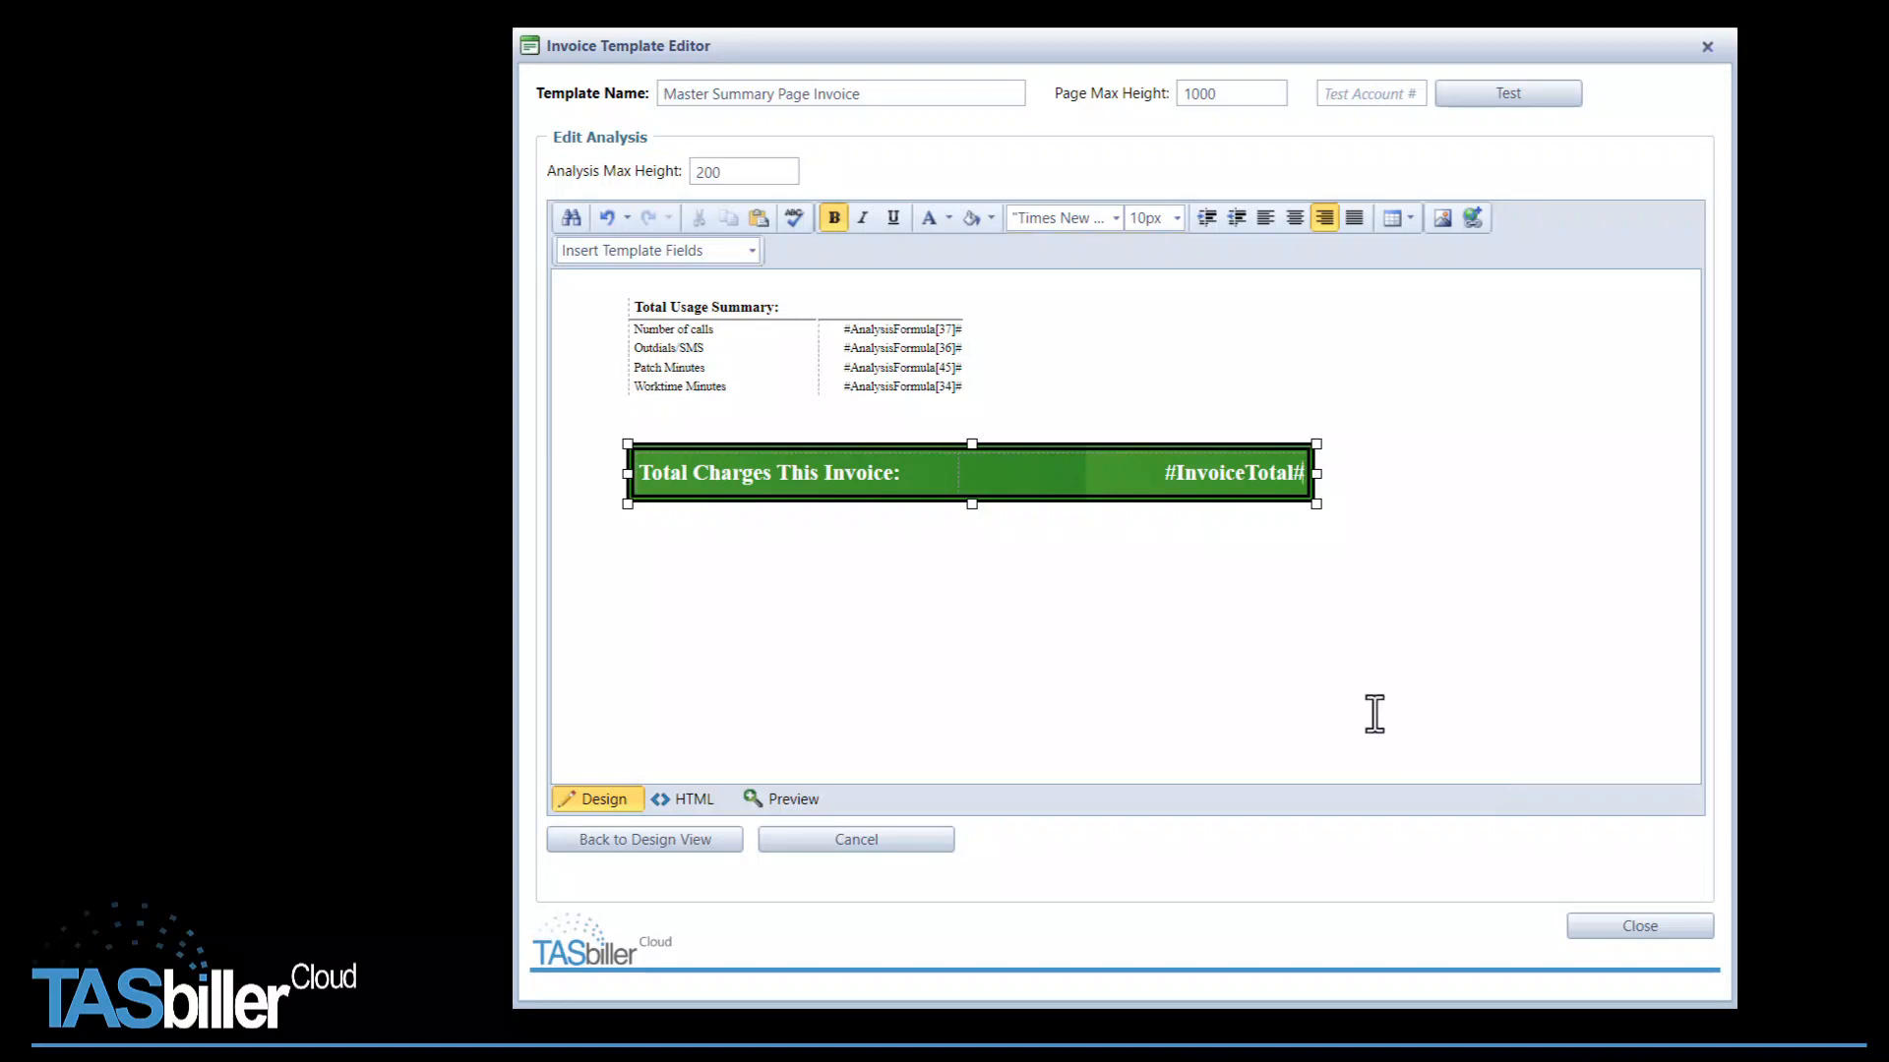
Replace the Total Charges This Invoice bar's background image with Blue_starburst_Bar.jpg.
right_click(1116, 482)
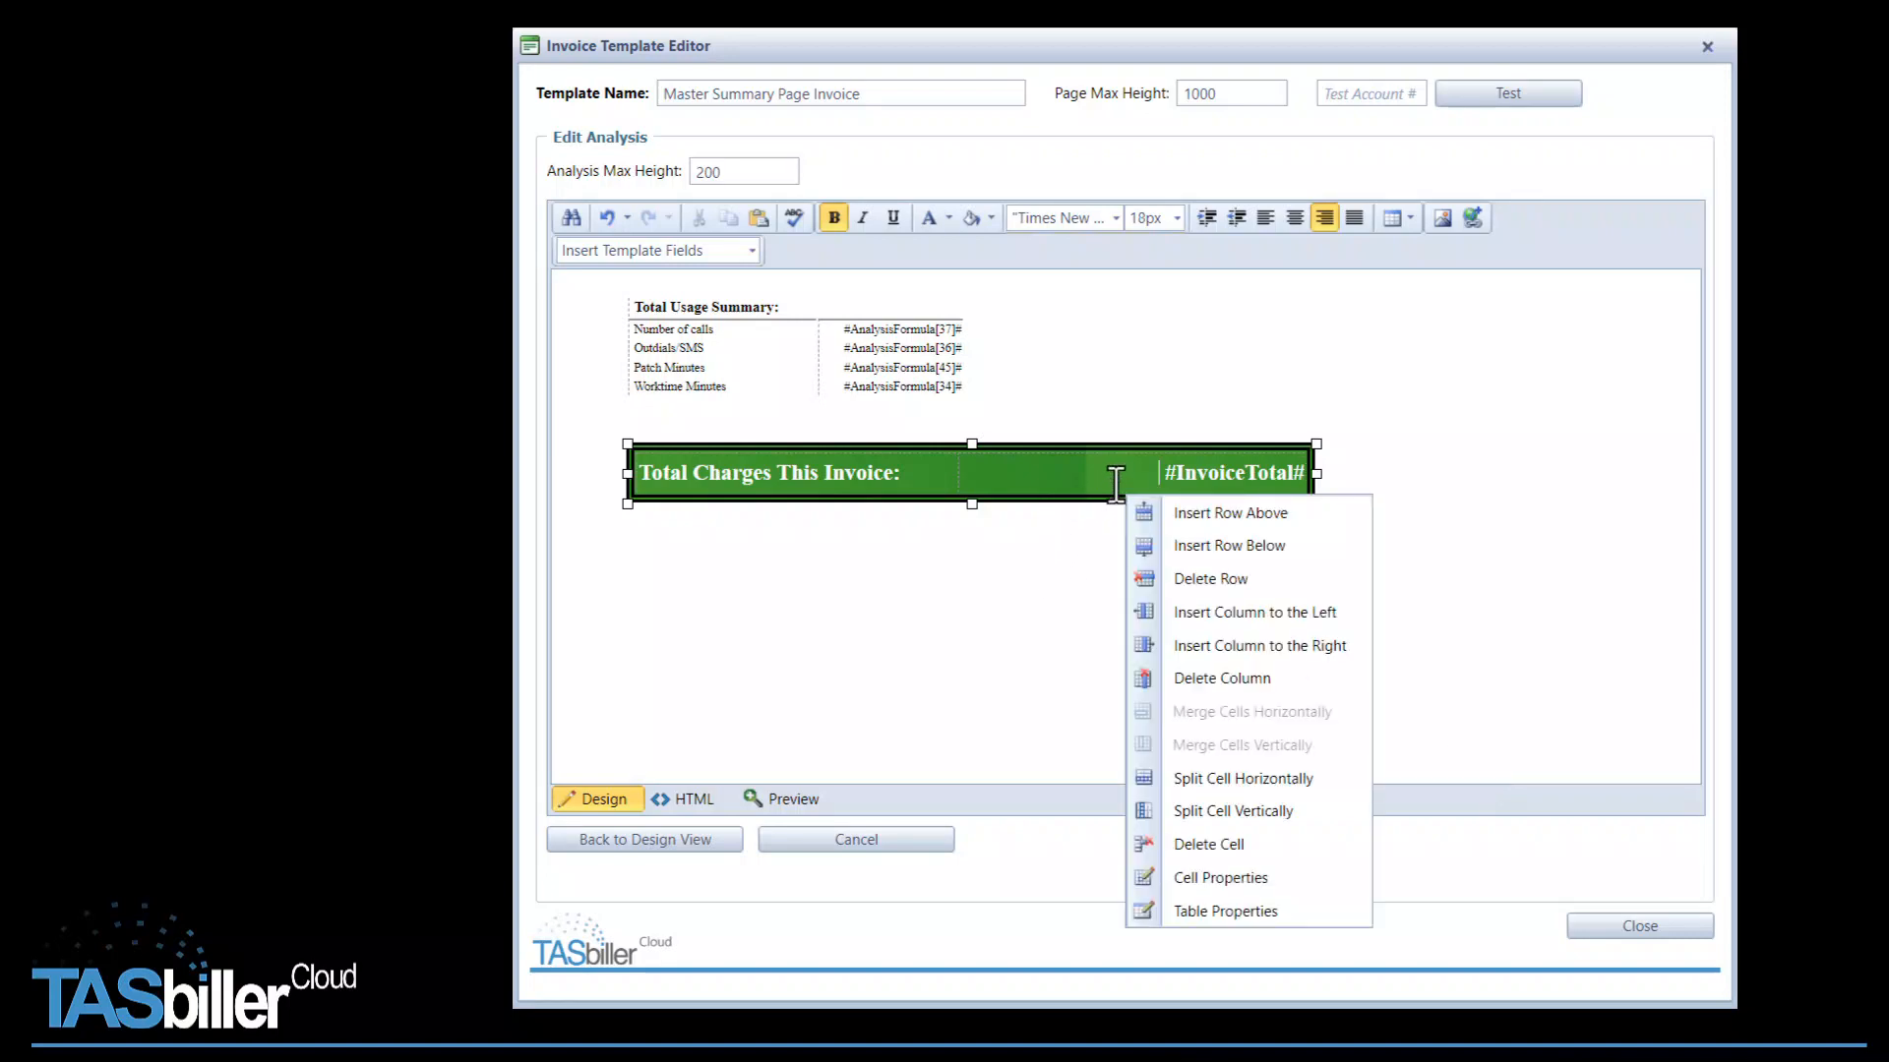
click(1200, 915)
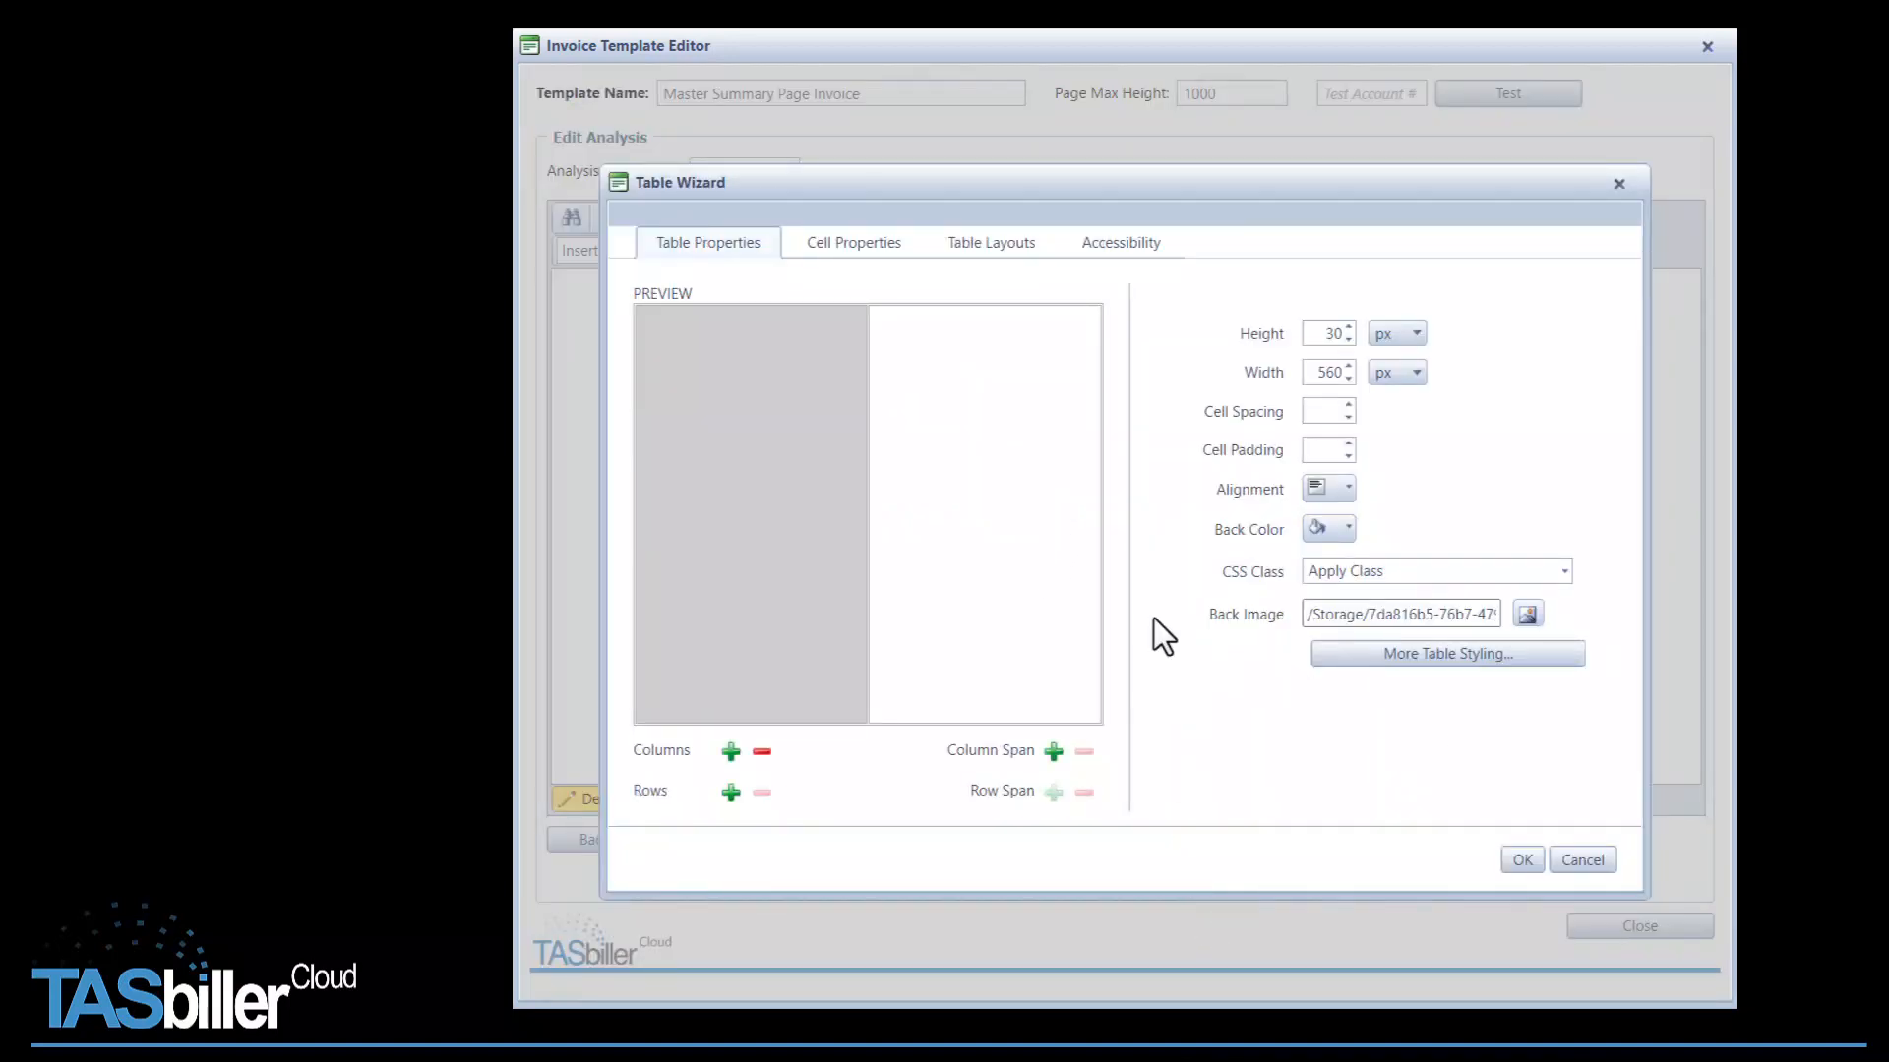
click(1526, 613)
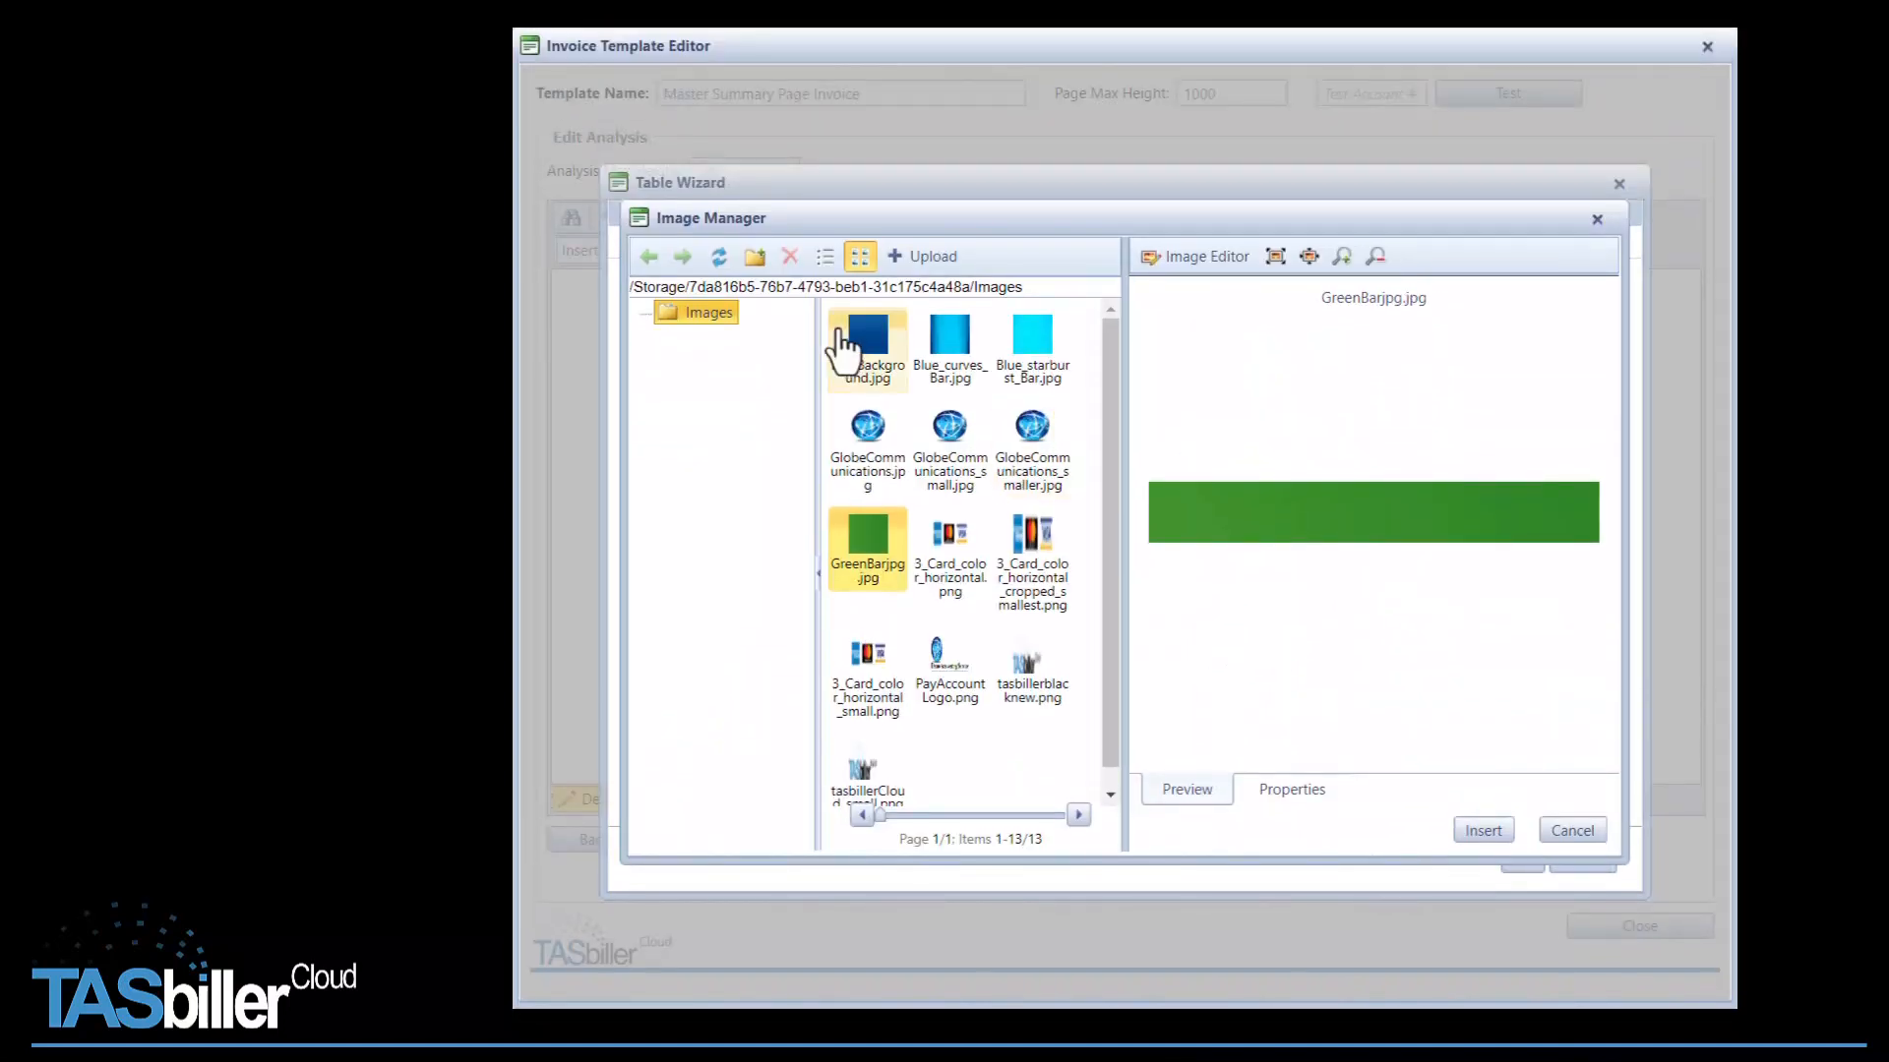
click(1033, 339)
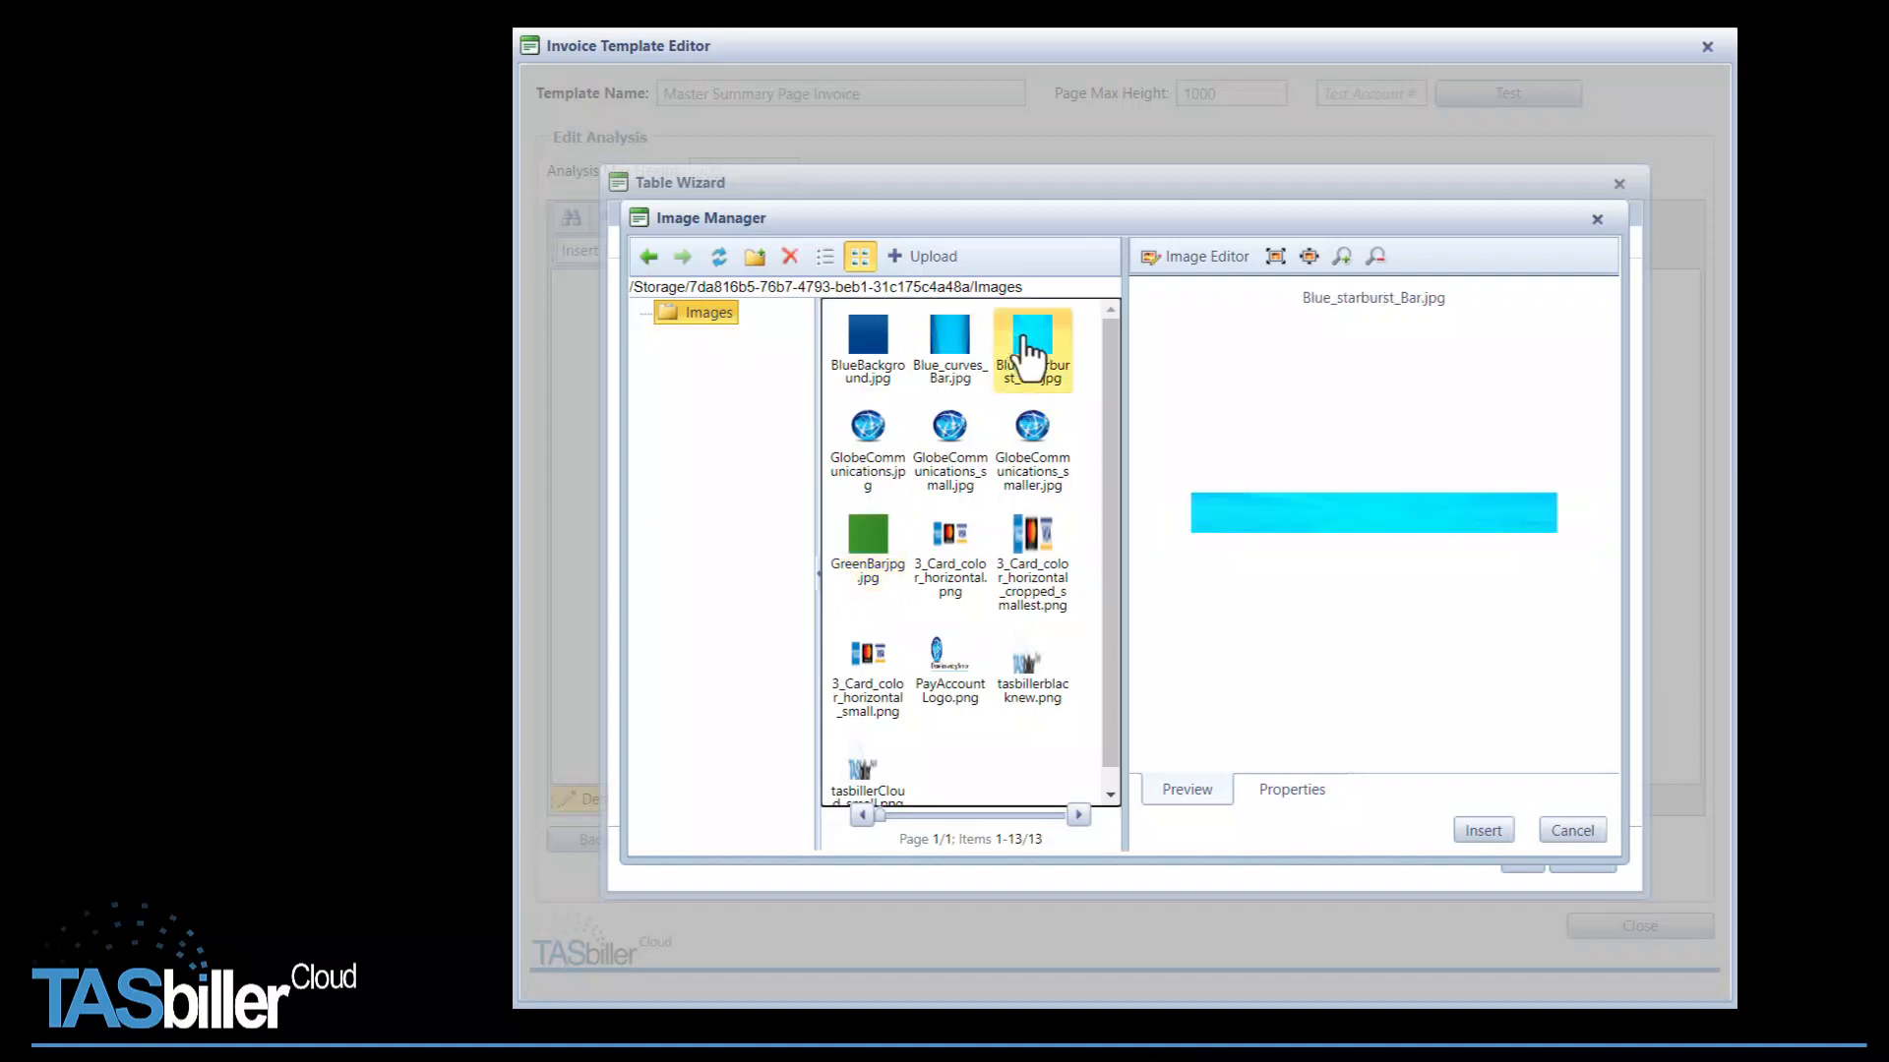
click(1483, 830)
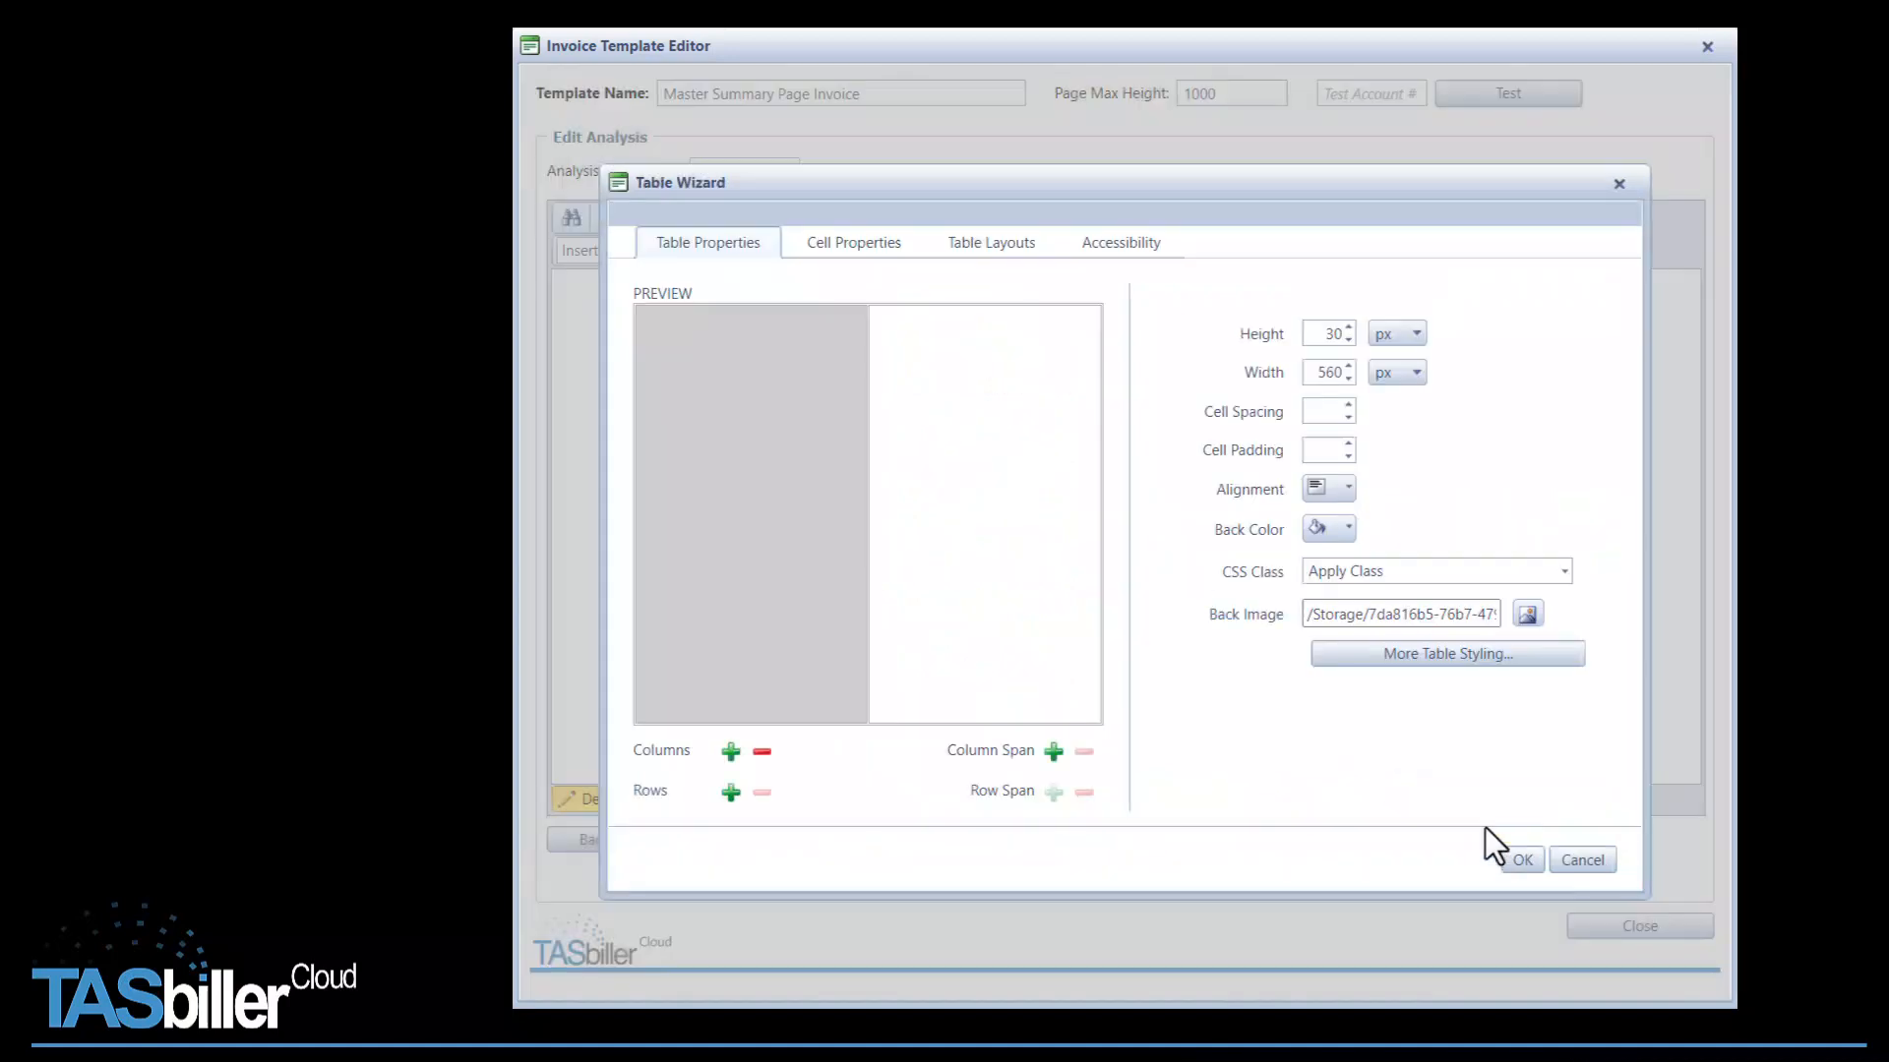
click(1520, 858)
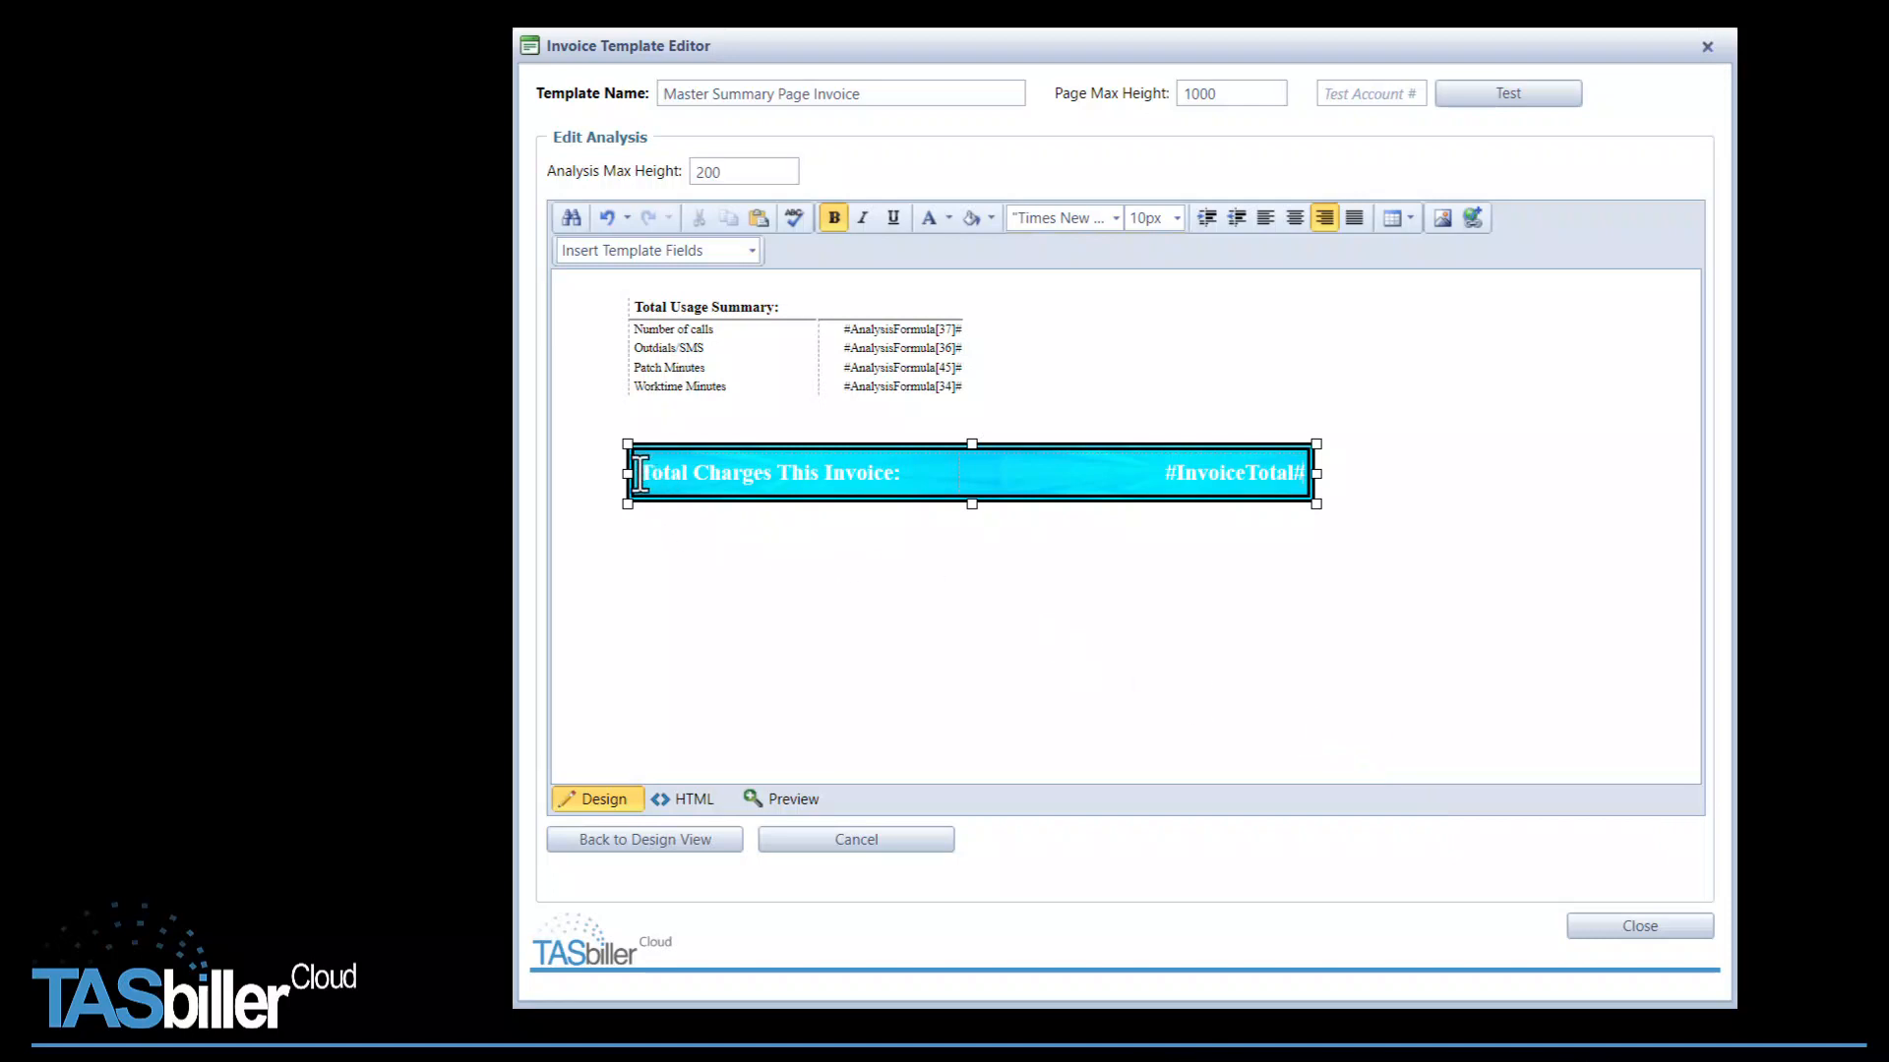
Change the font color of all text in the Total Charges This Invoice bar to black (#000000).
drag(642, 473, 1305, 476)
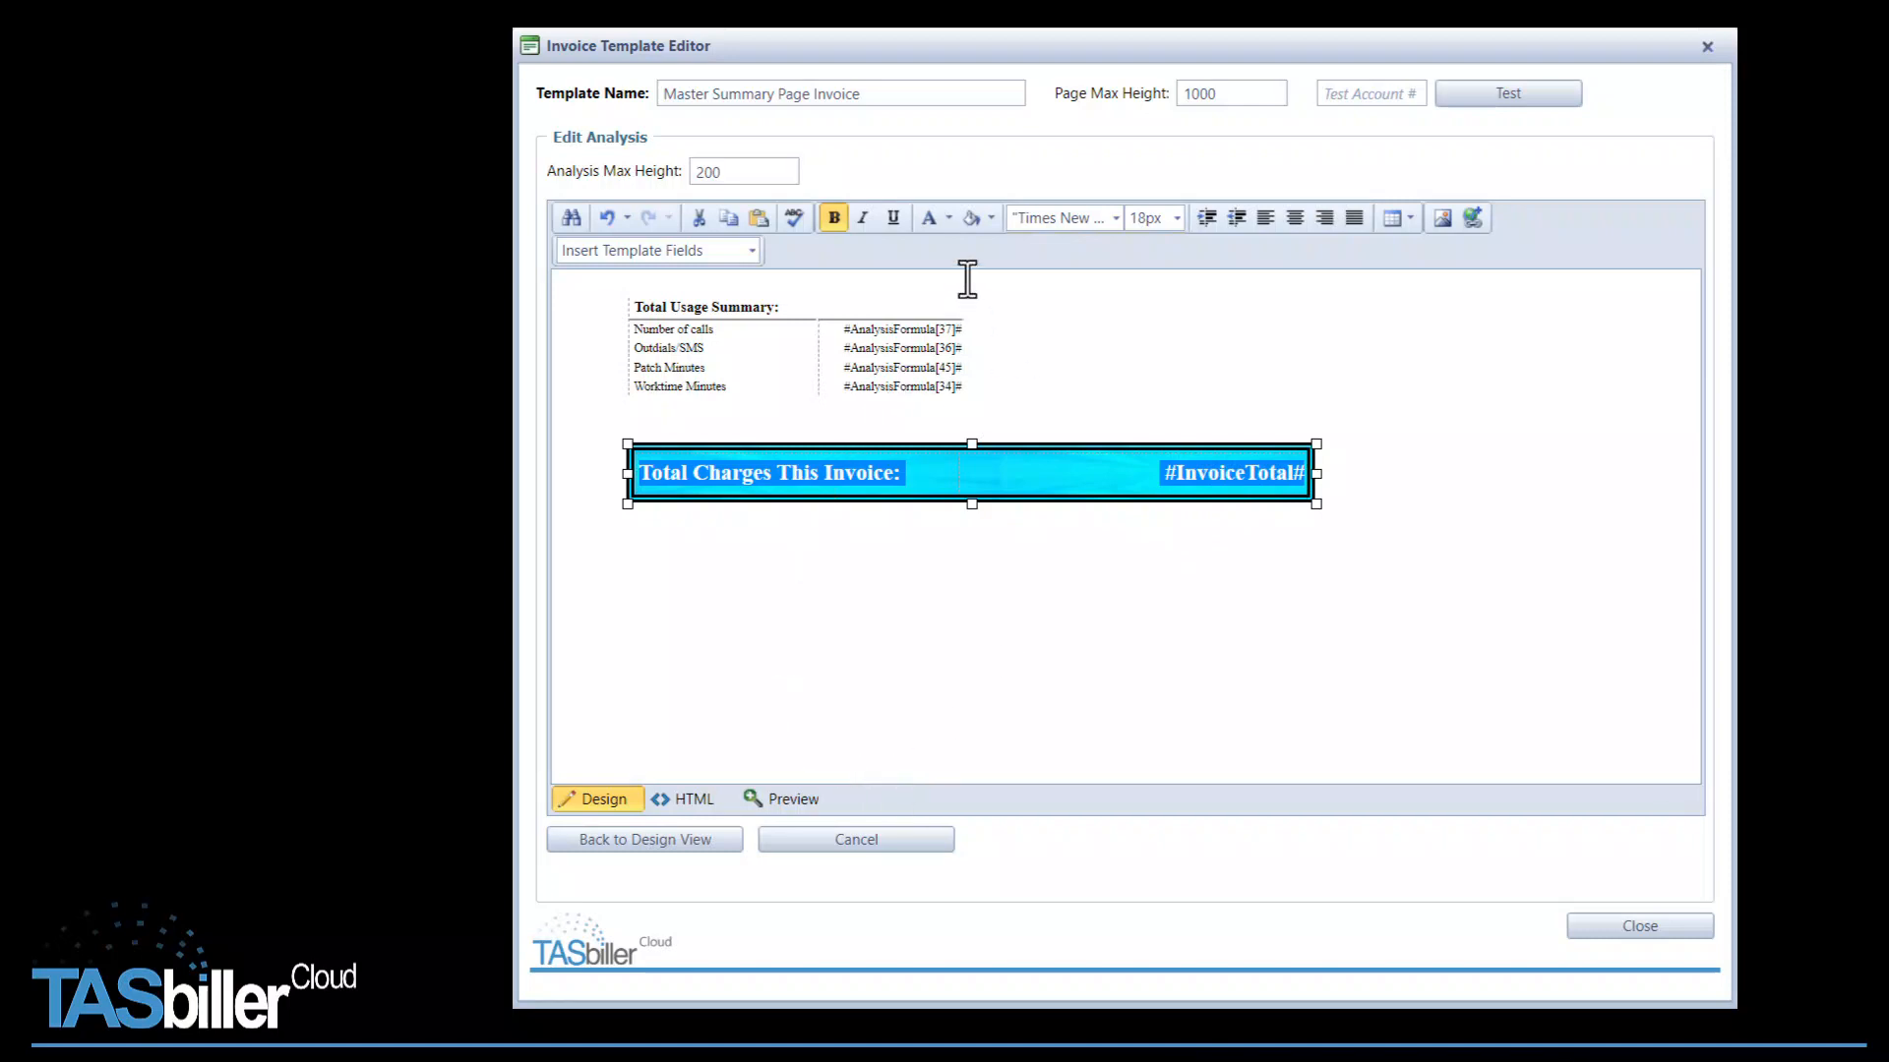
click(947, 219)
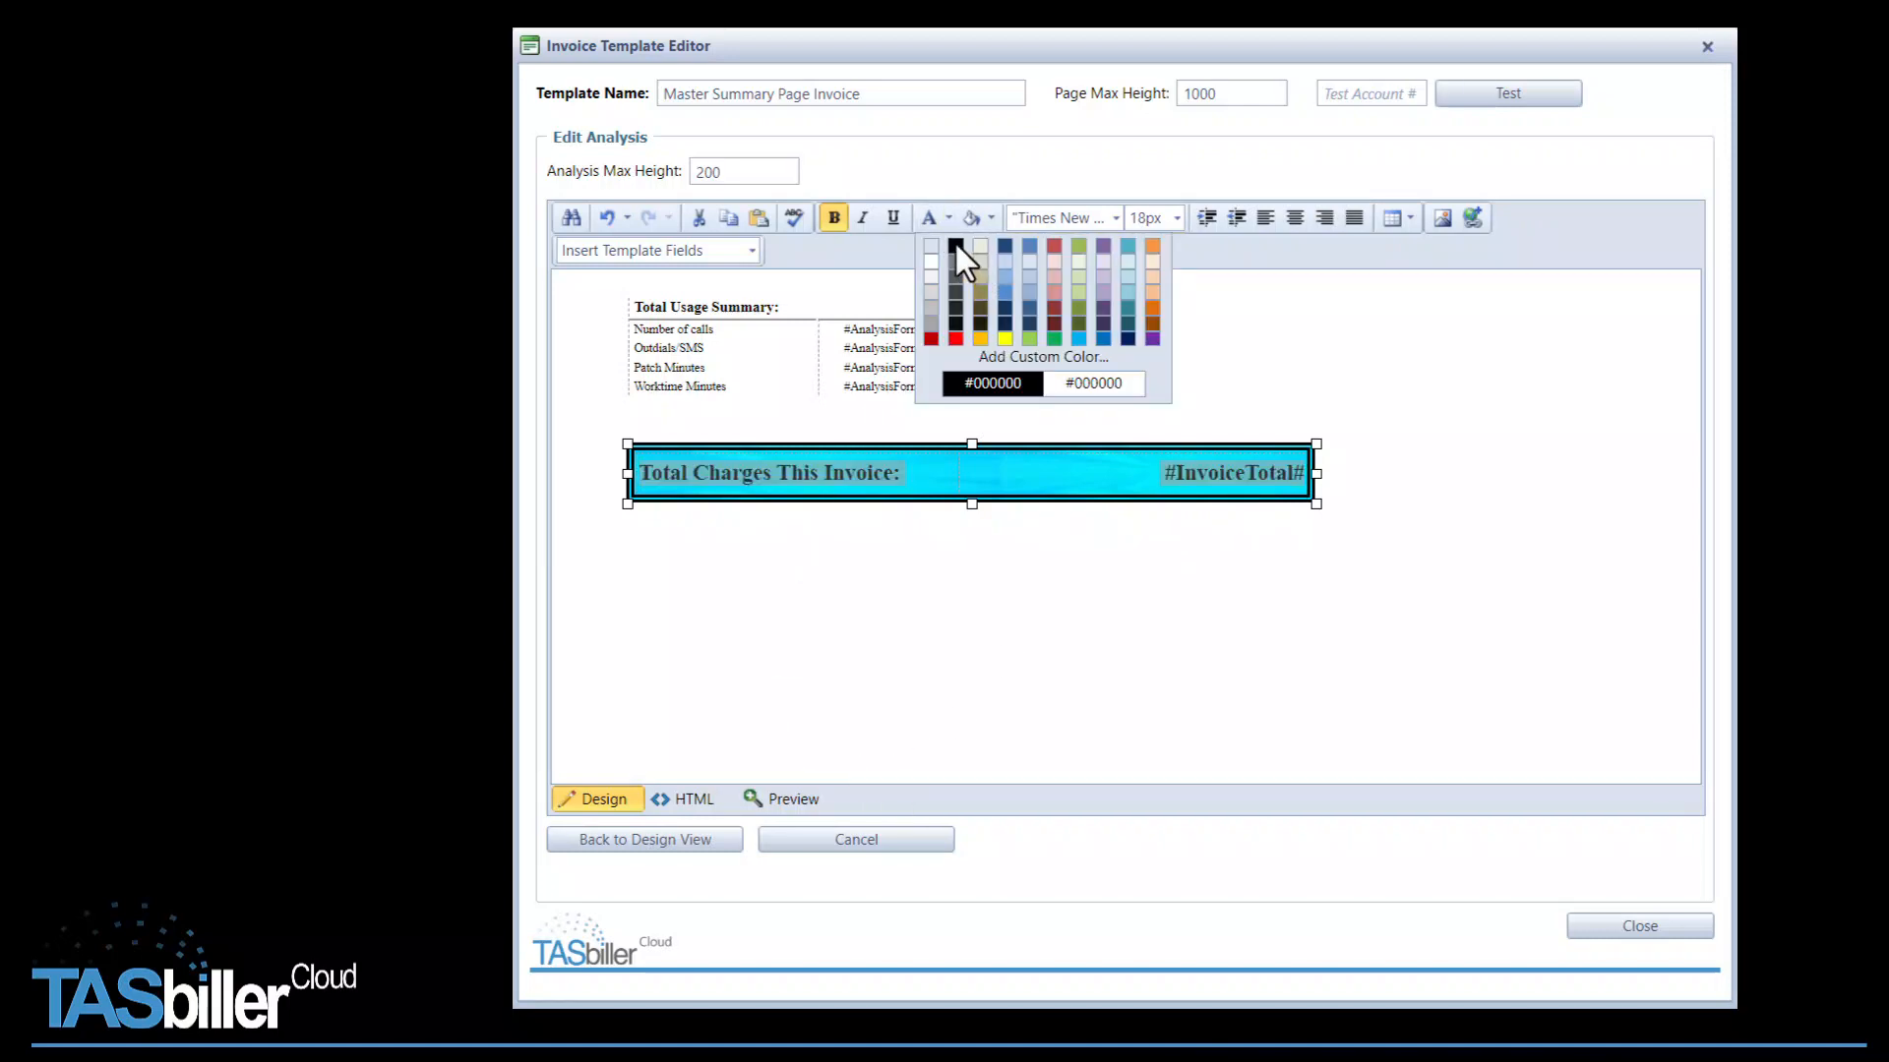
click(954, 246)
click(1162, 370)
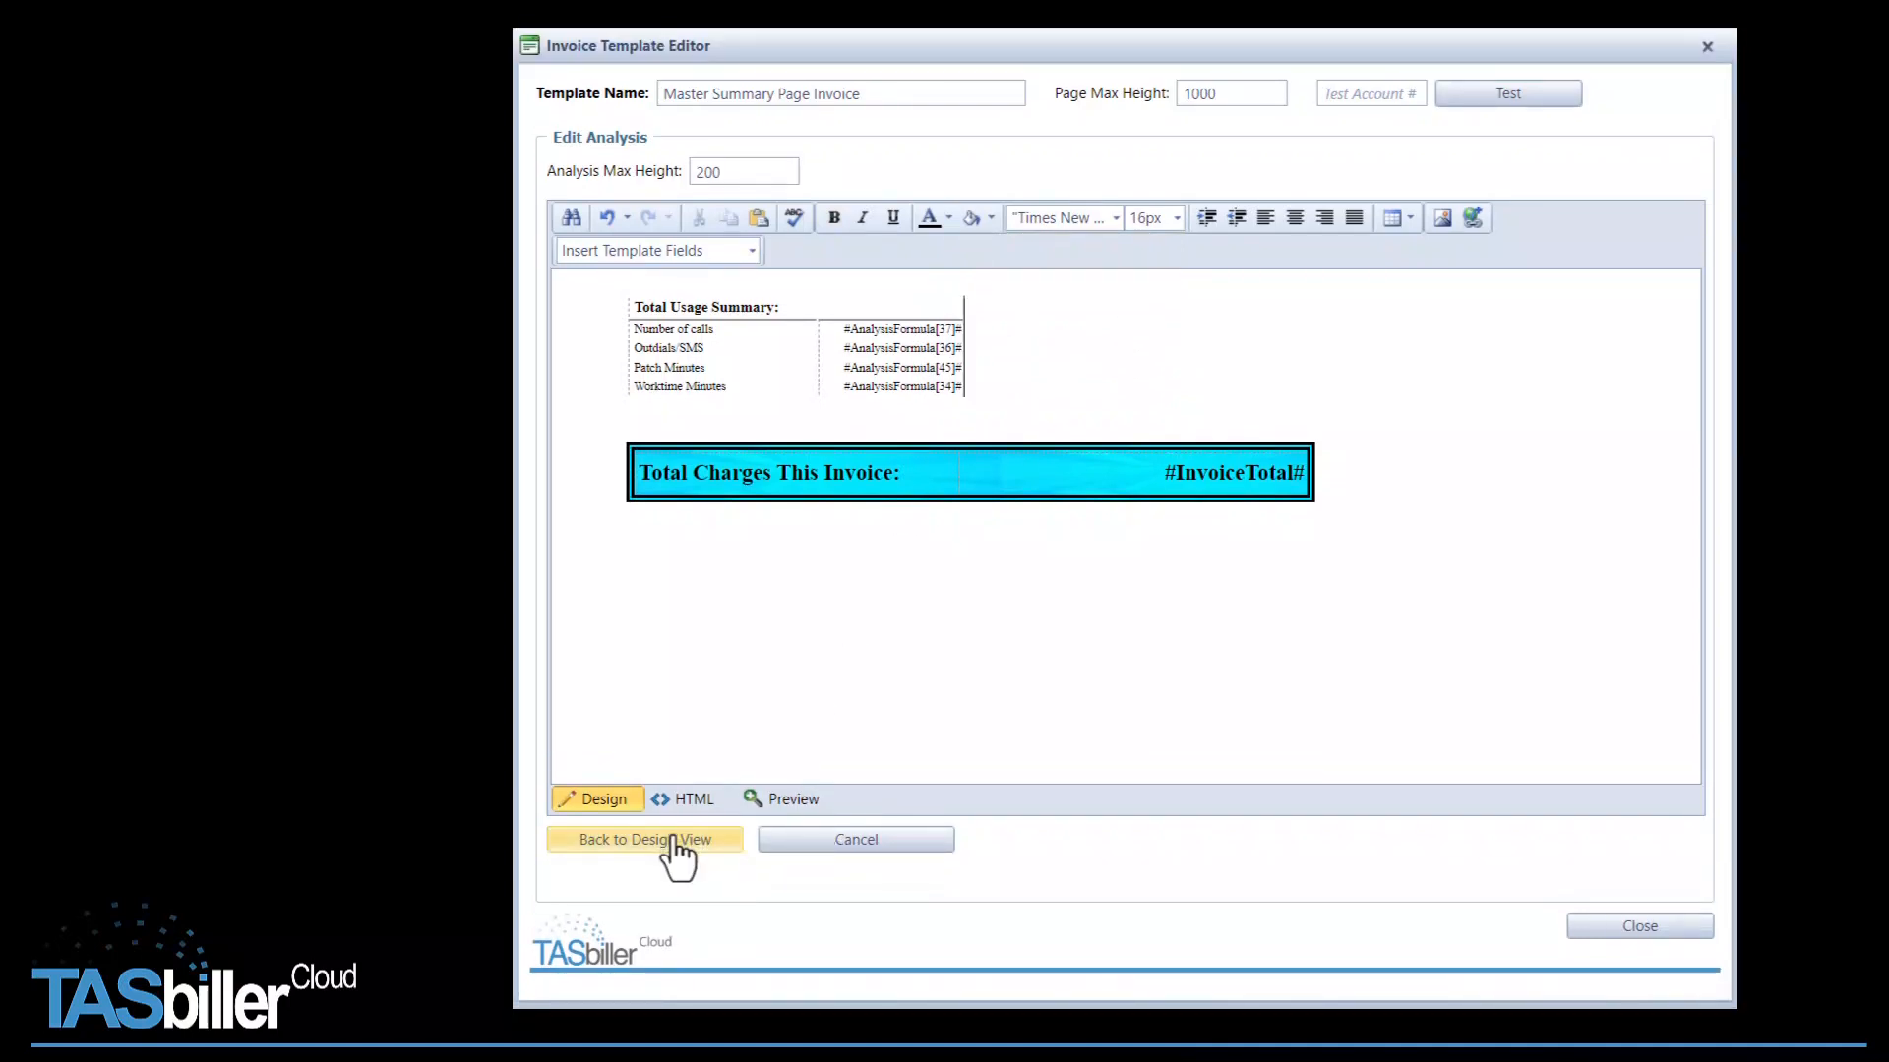
Return from the Analysis section to the template's design view and save the template.
click(674, 838)
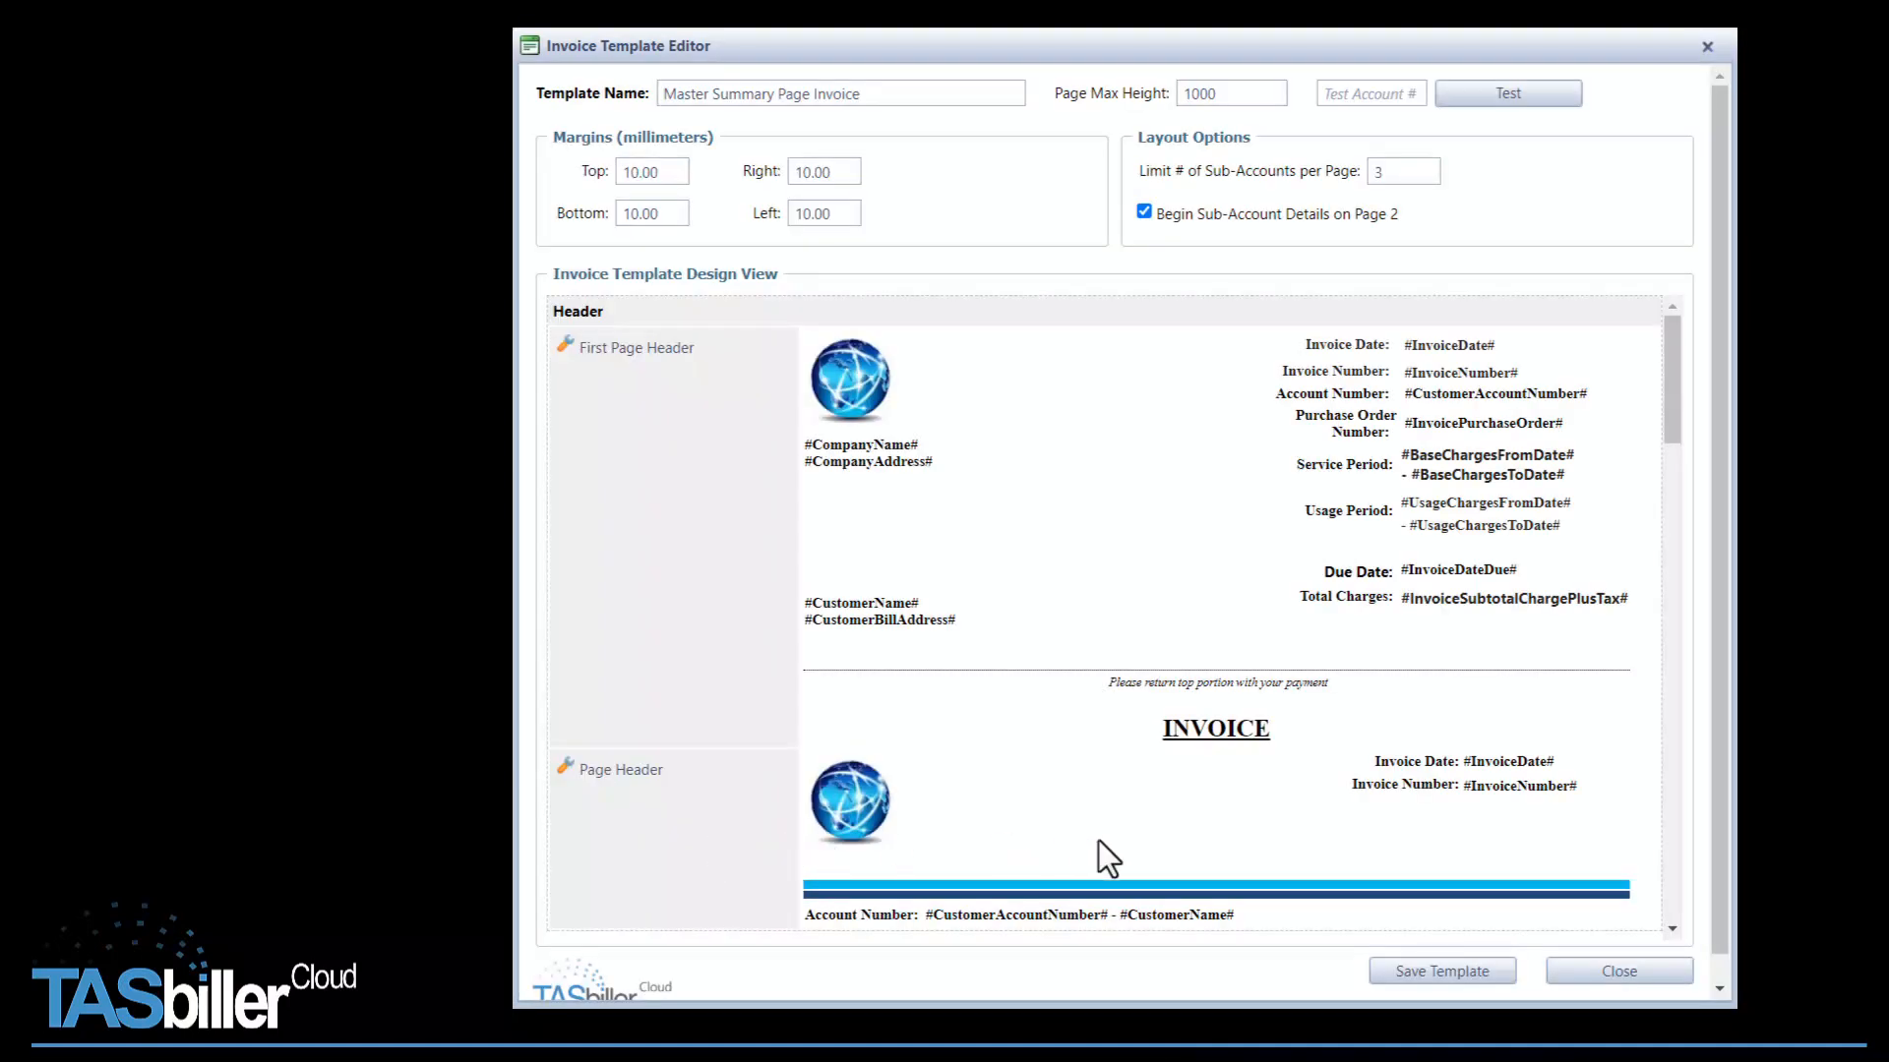
scroll(1126, 688, down, 4)
scroll(1114, 728, down, 6)
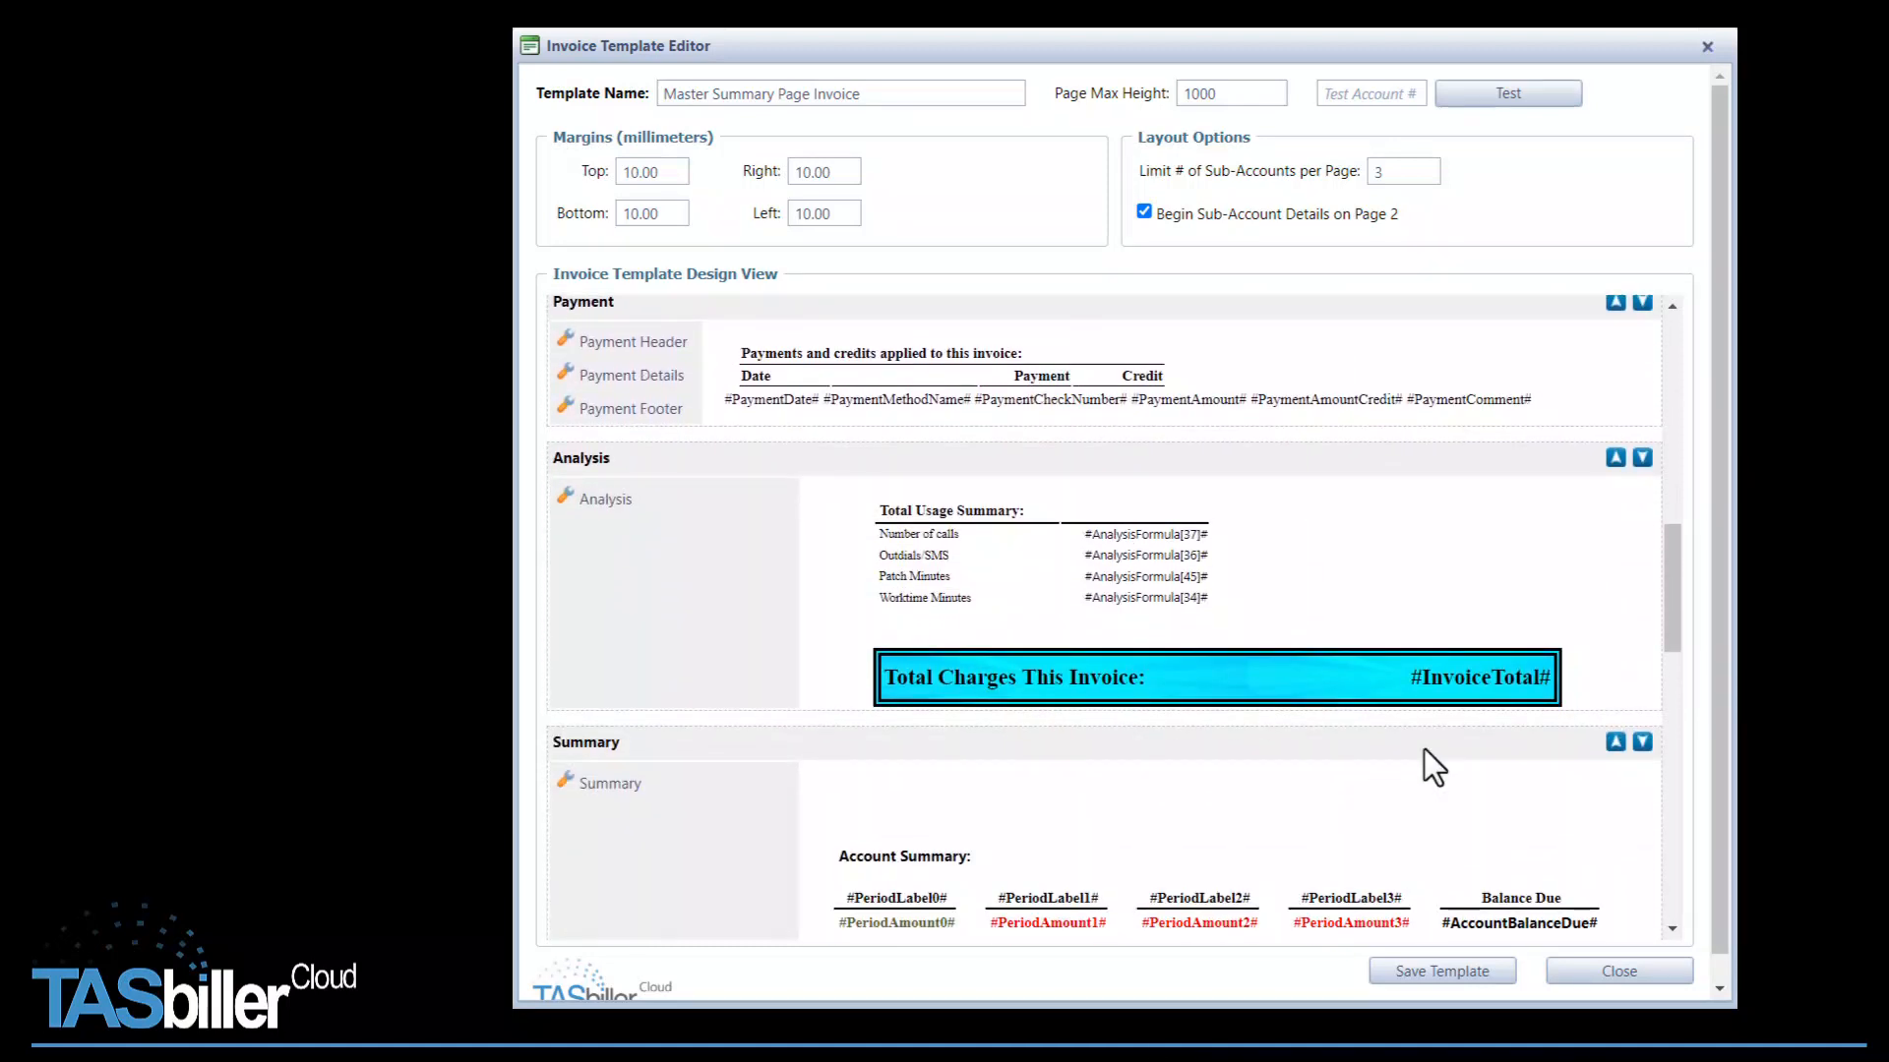
click(1465, 971)
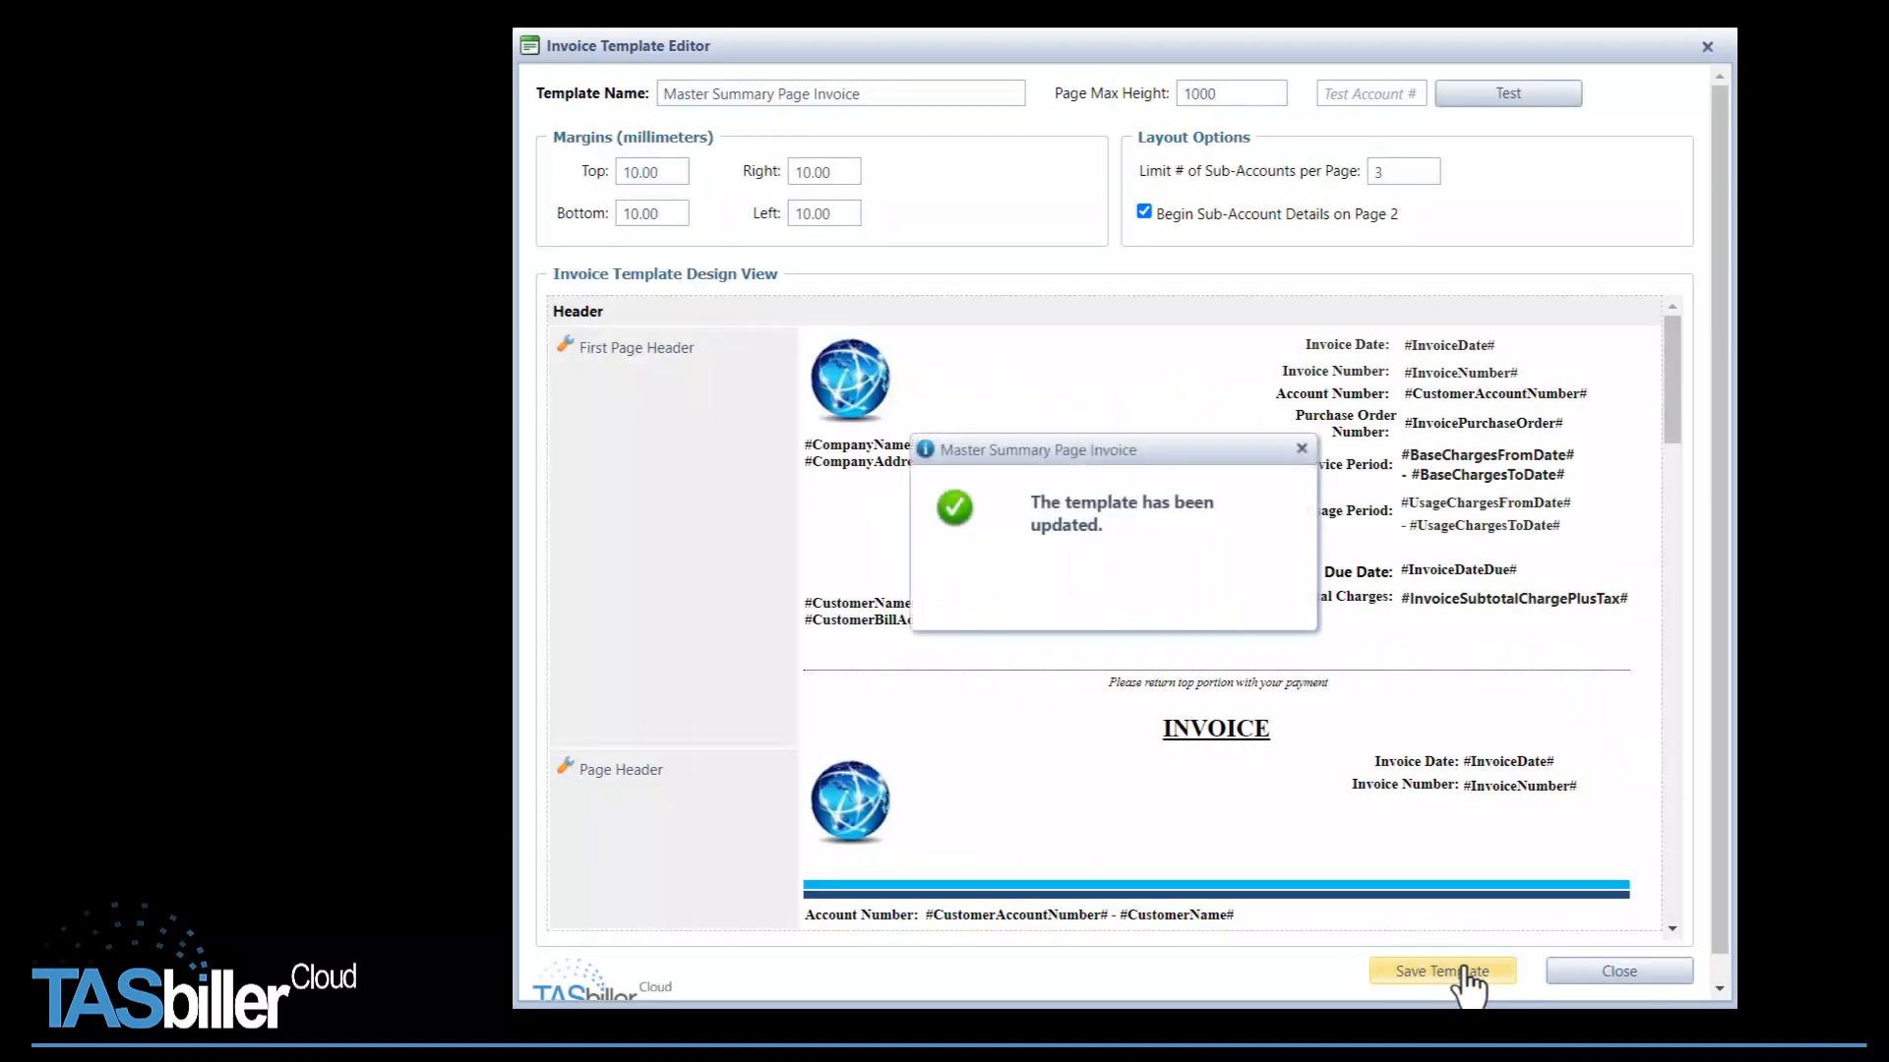
Review the Summary and Sub-Account Details sections, including the (Sub) Header's content in its editor, and return to the design view.
scroll(1526, 795, down, 10)
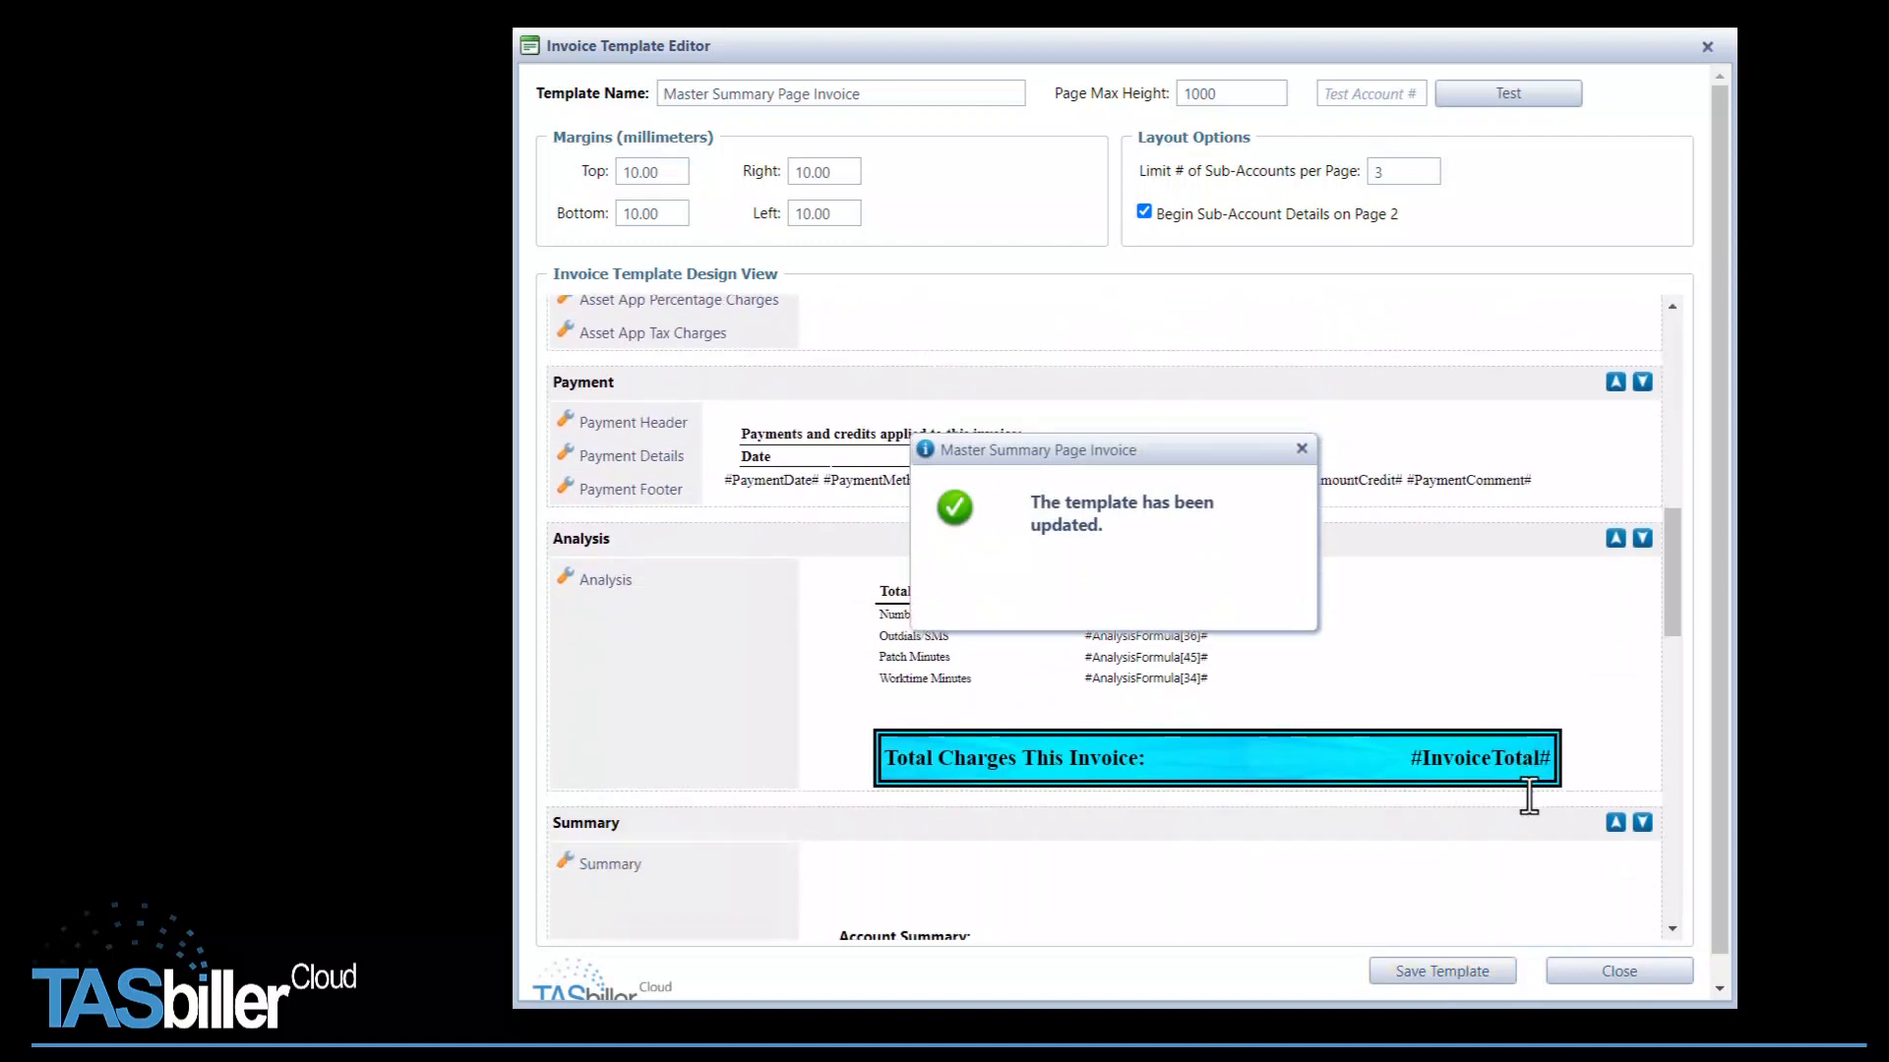
scroll(1467, 675, down, 2)
scroll(1467, 675, down, 2)
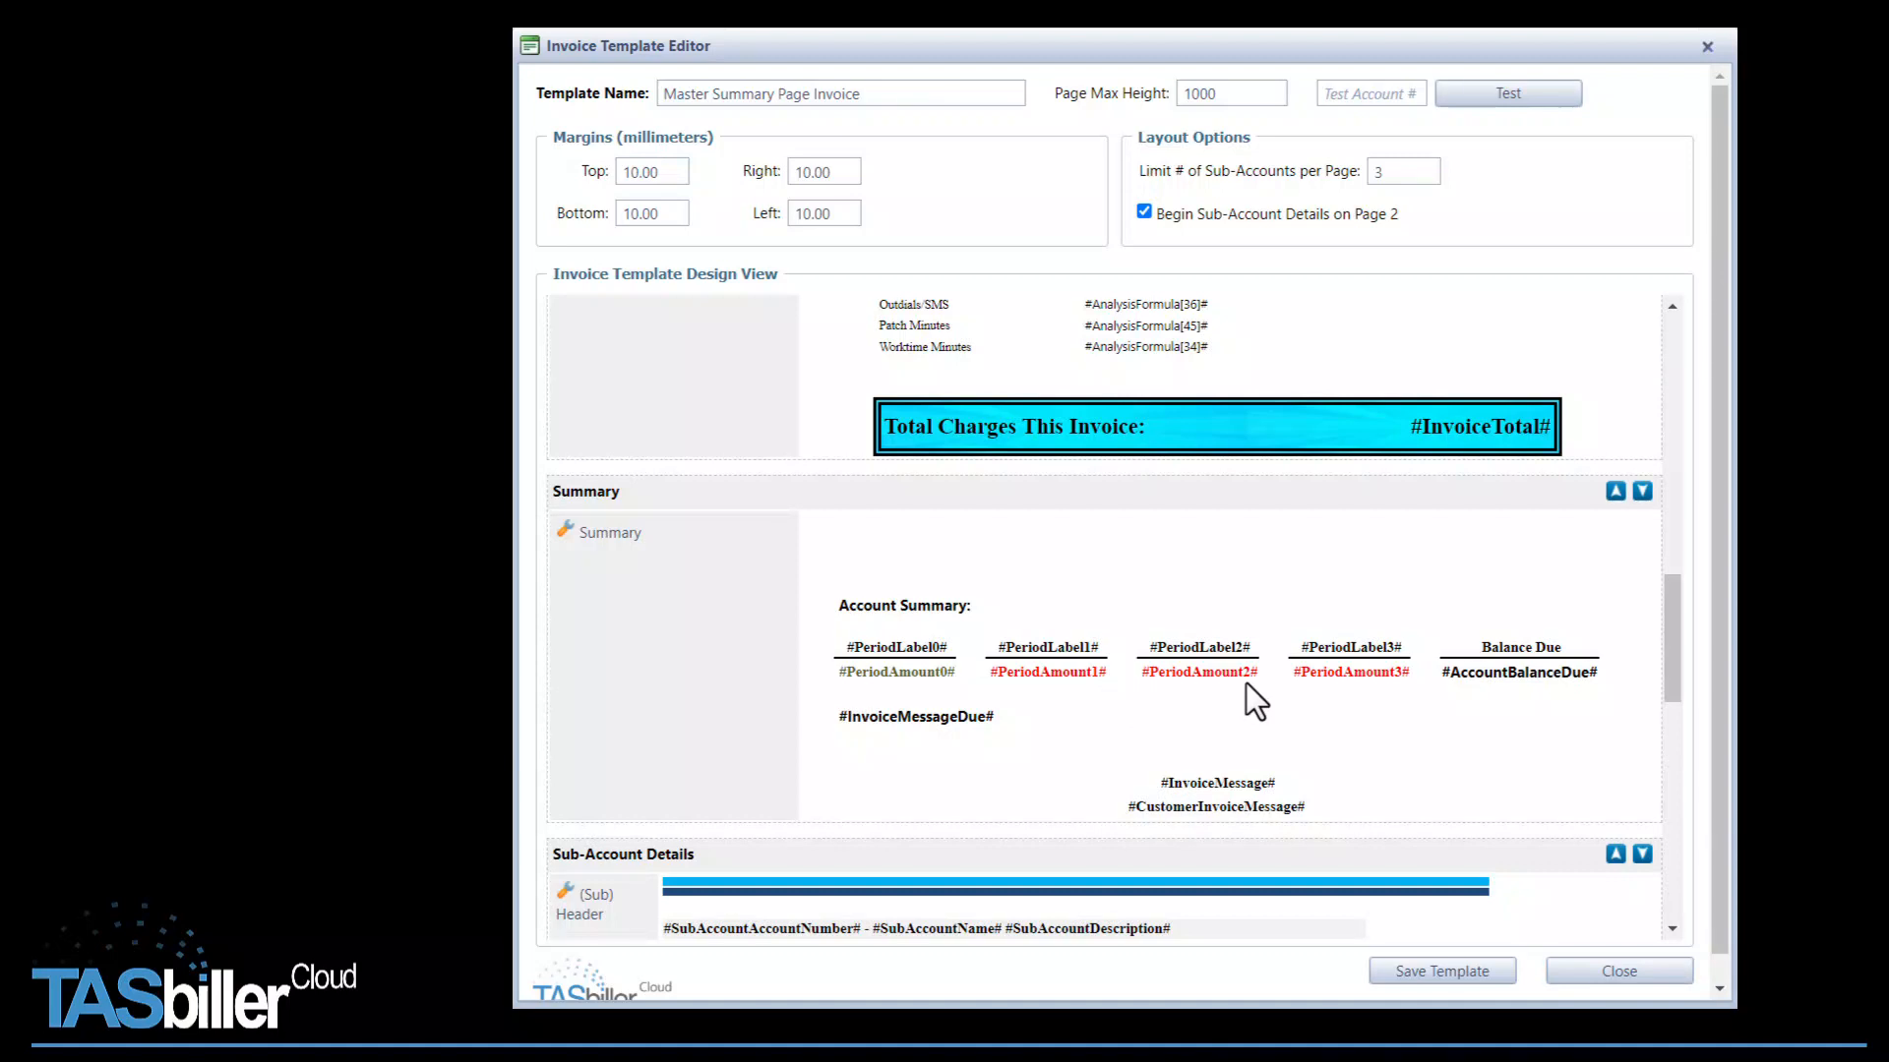
scroll(988, 622, down, 1)
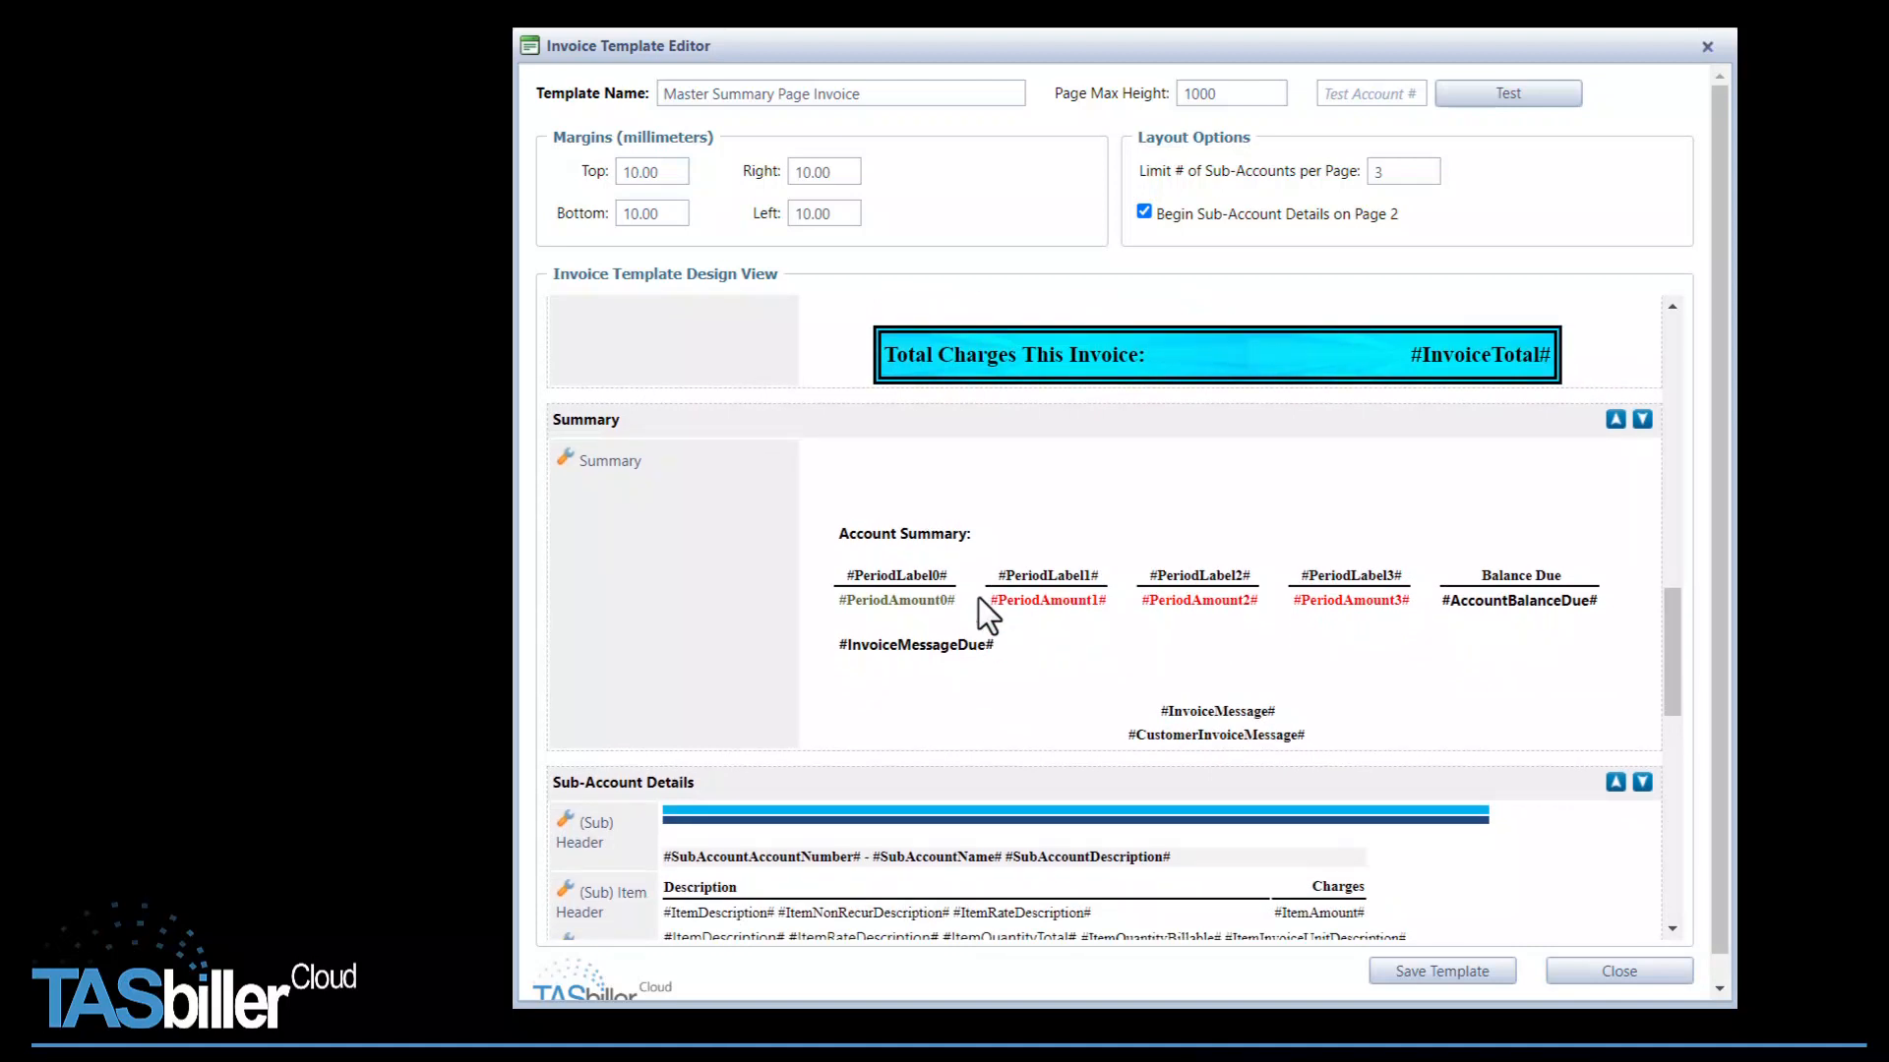
scroll(978, 598, down, 6)
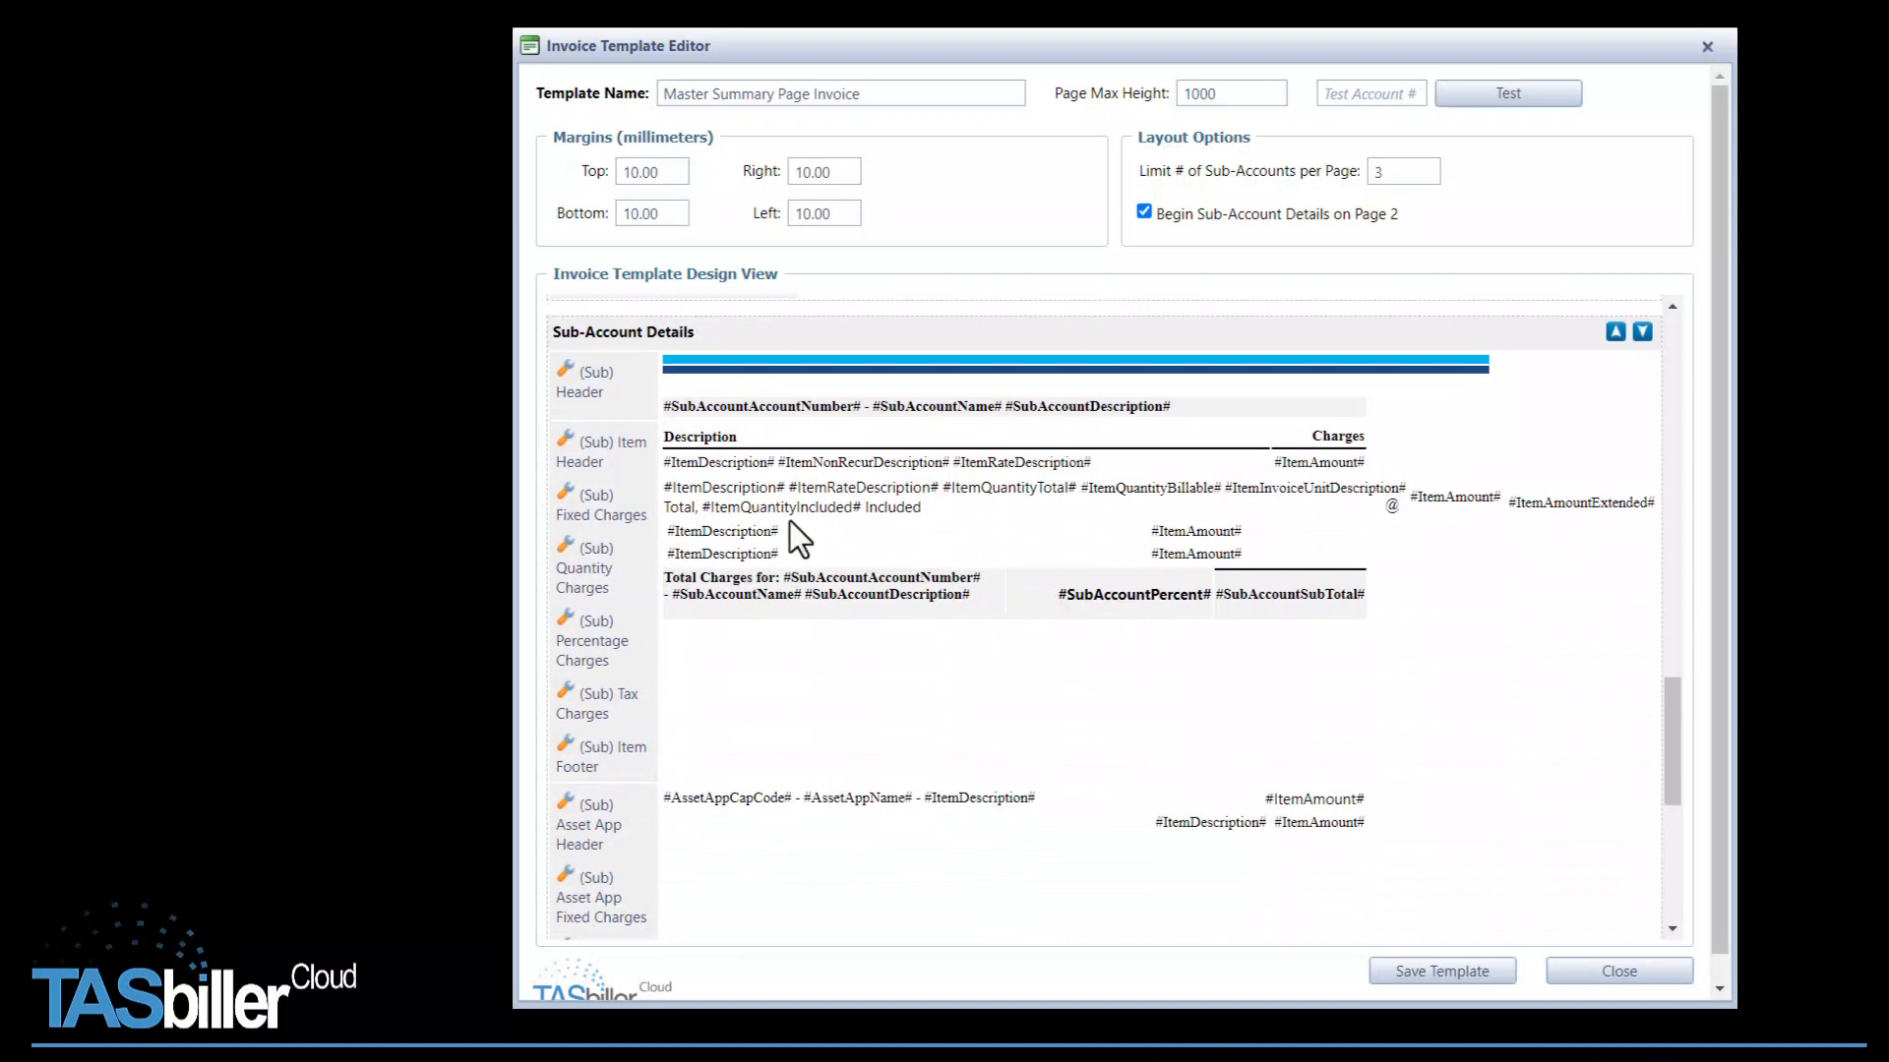
click(563, 372)
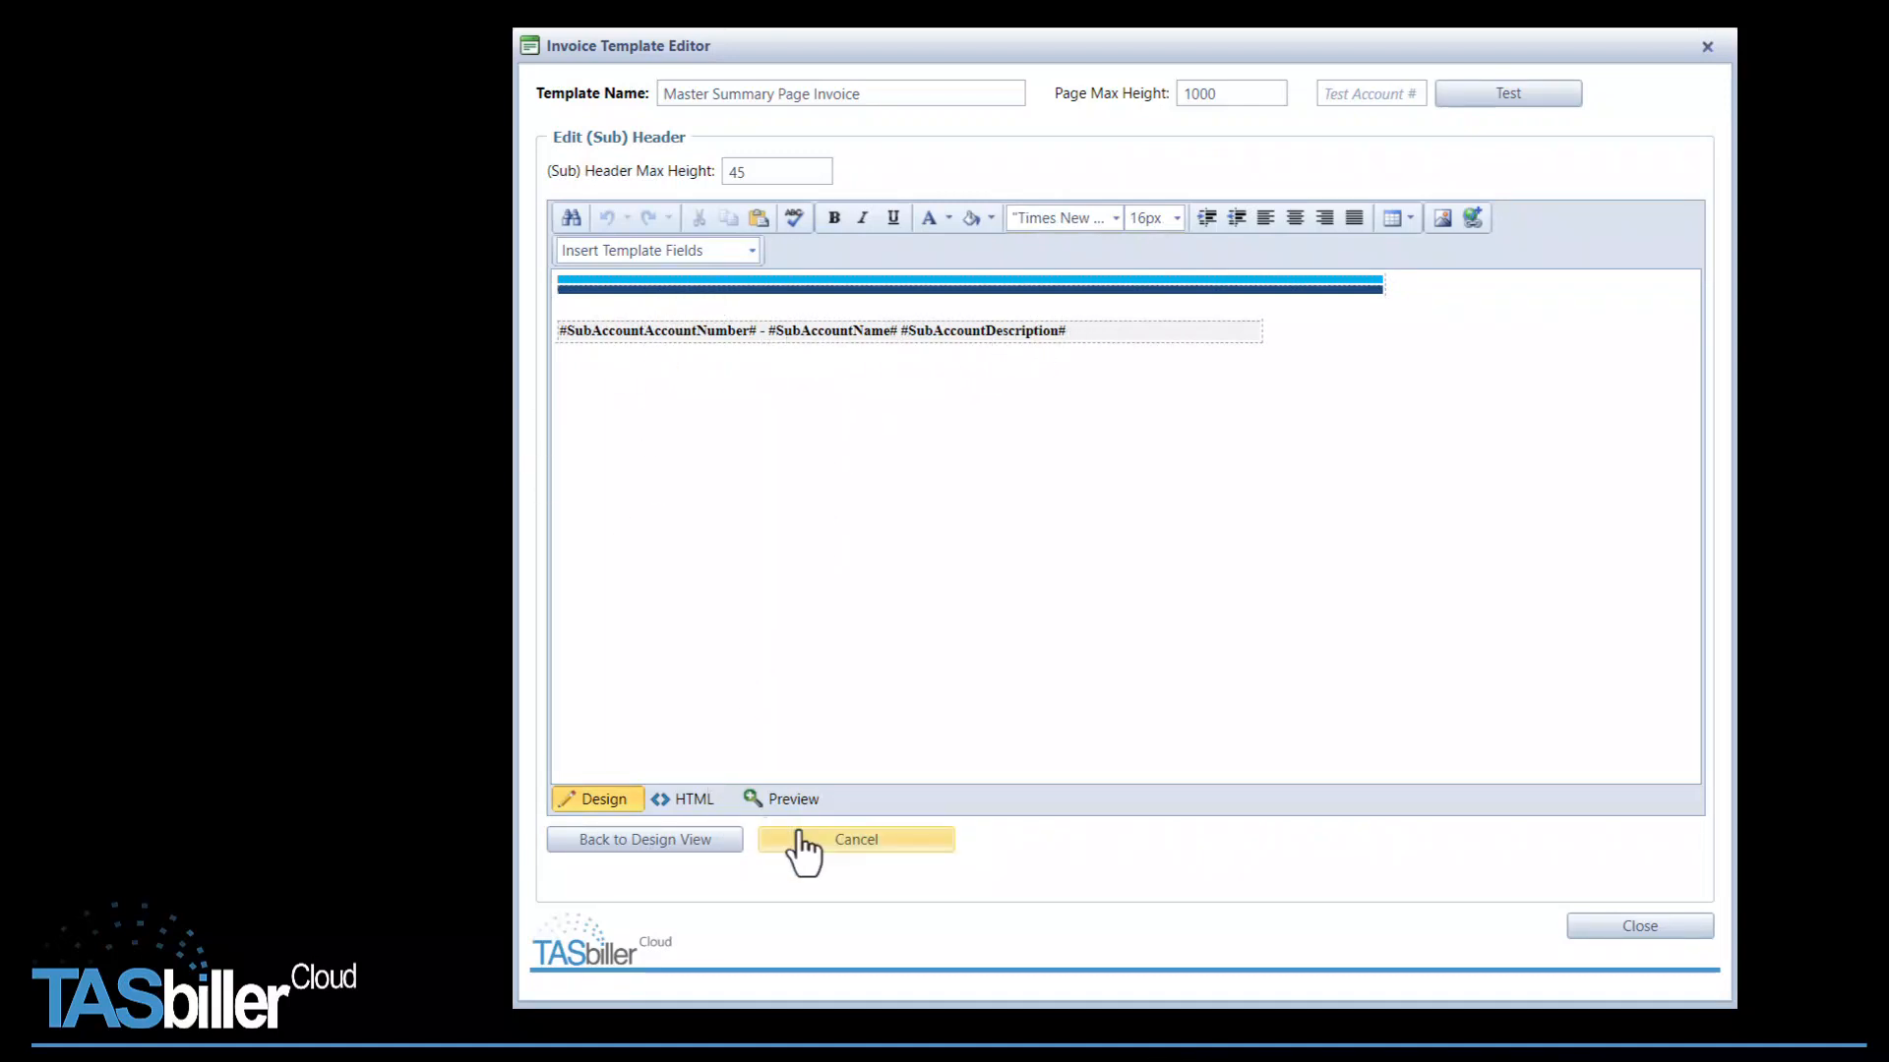
click(701, 841)
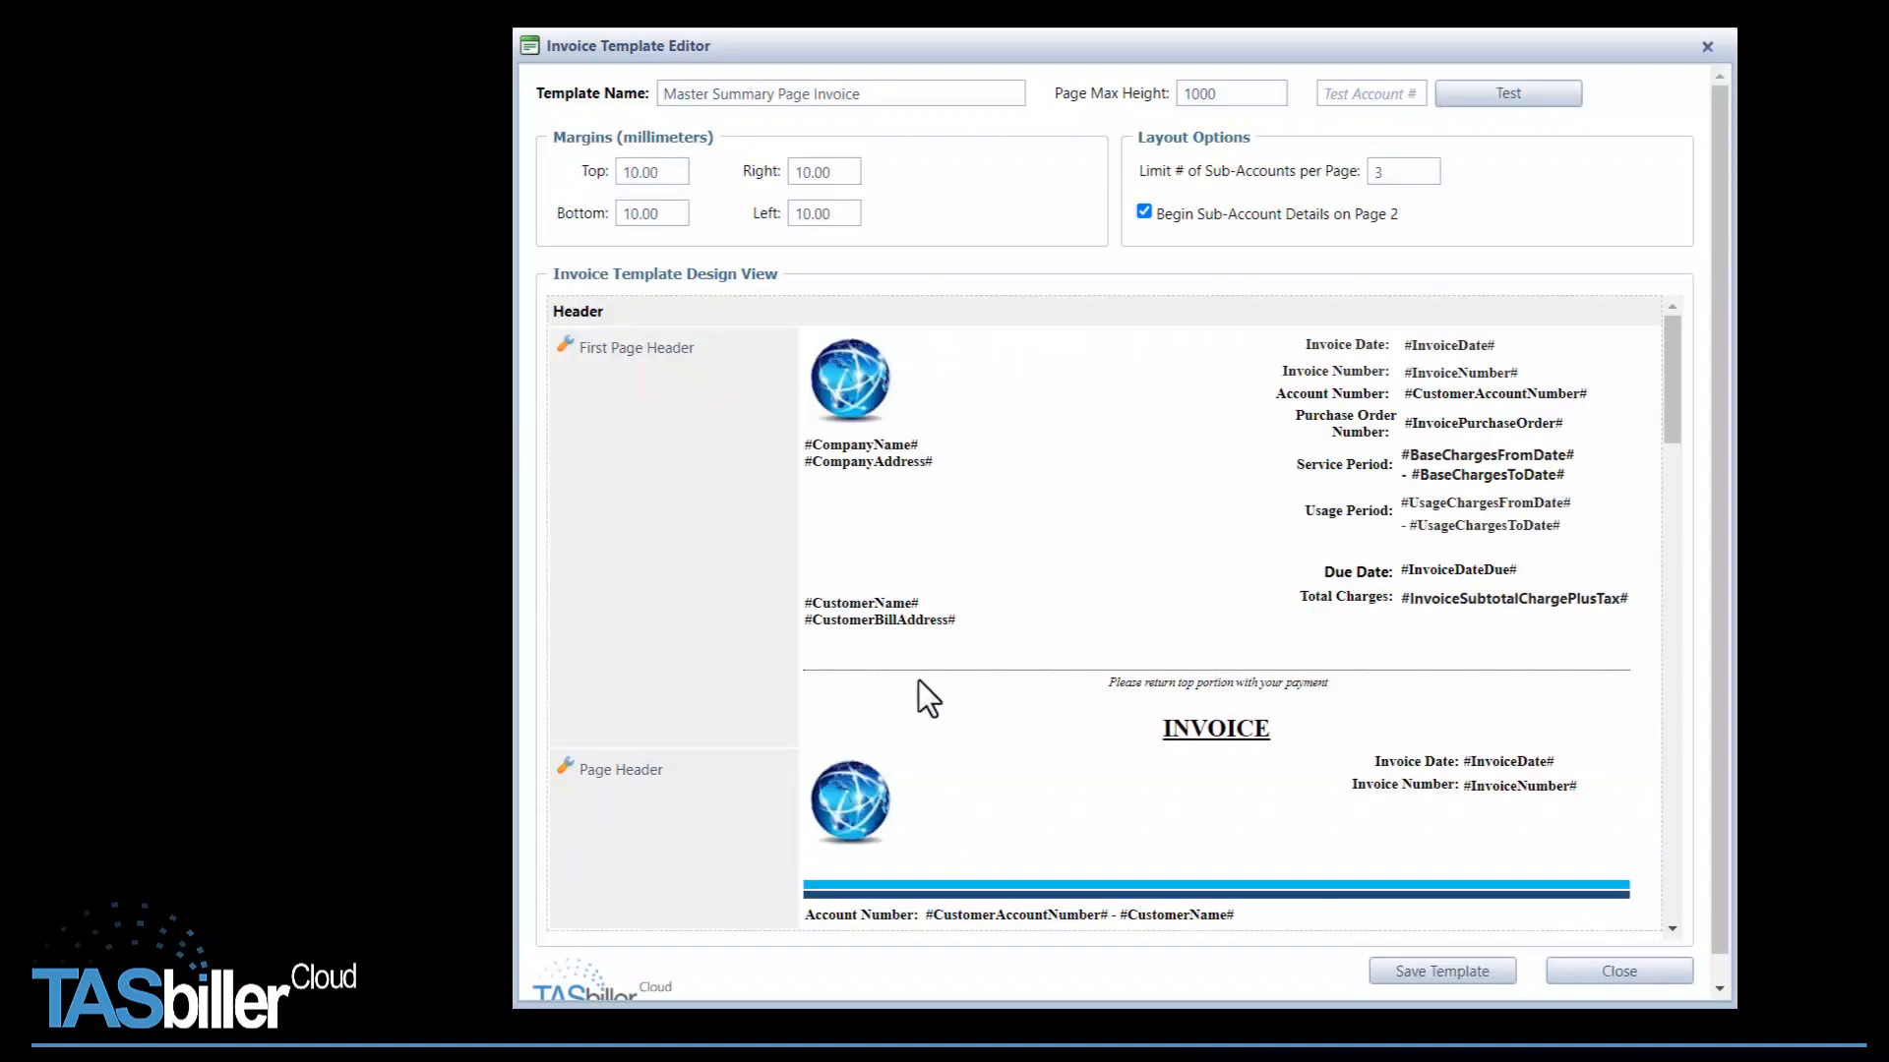
Examine the Fixed Charges section of Details and its insertable template fields, and return to the design view without changes.
scroll(919, 681, down, 5)
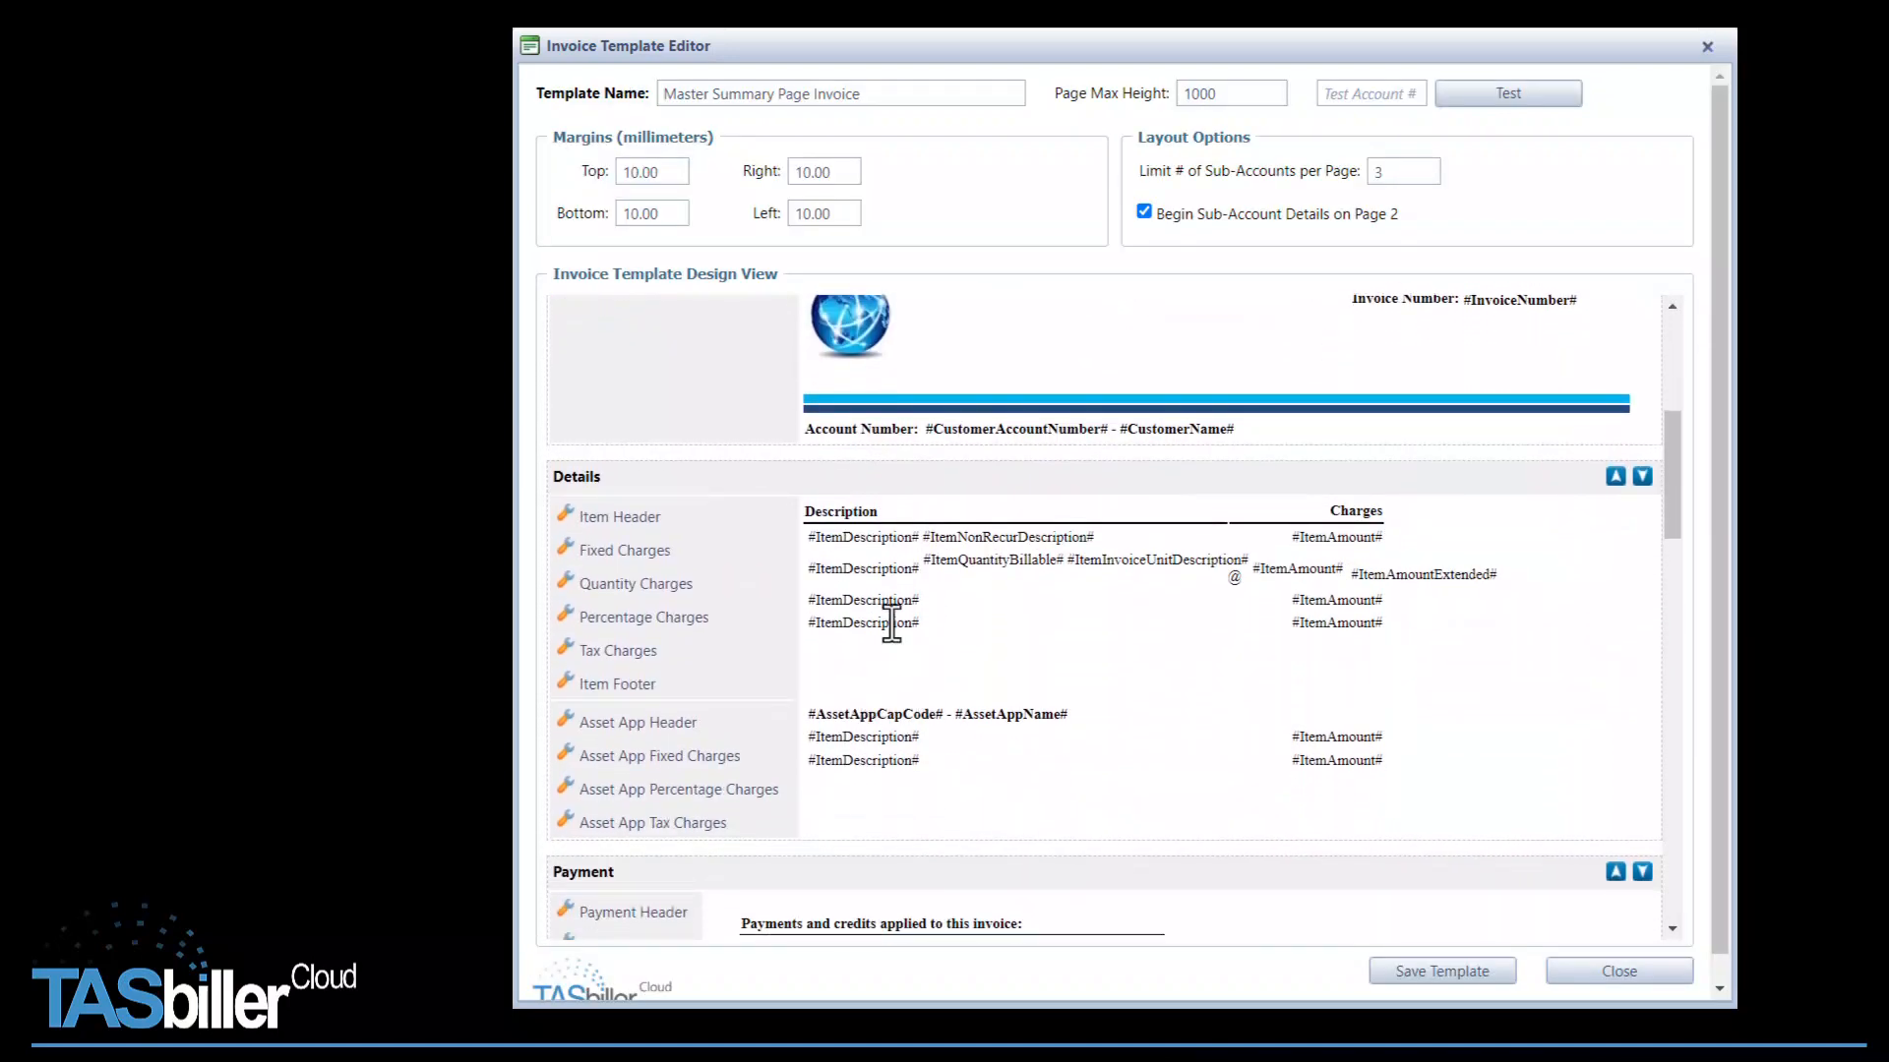
click(567, 551)
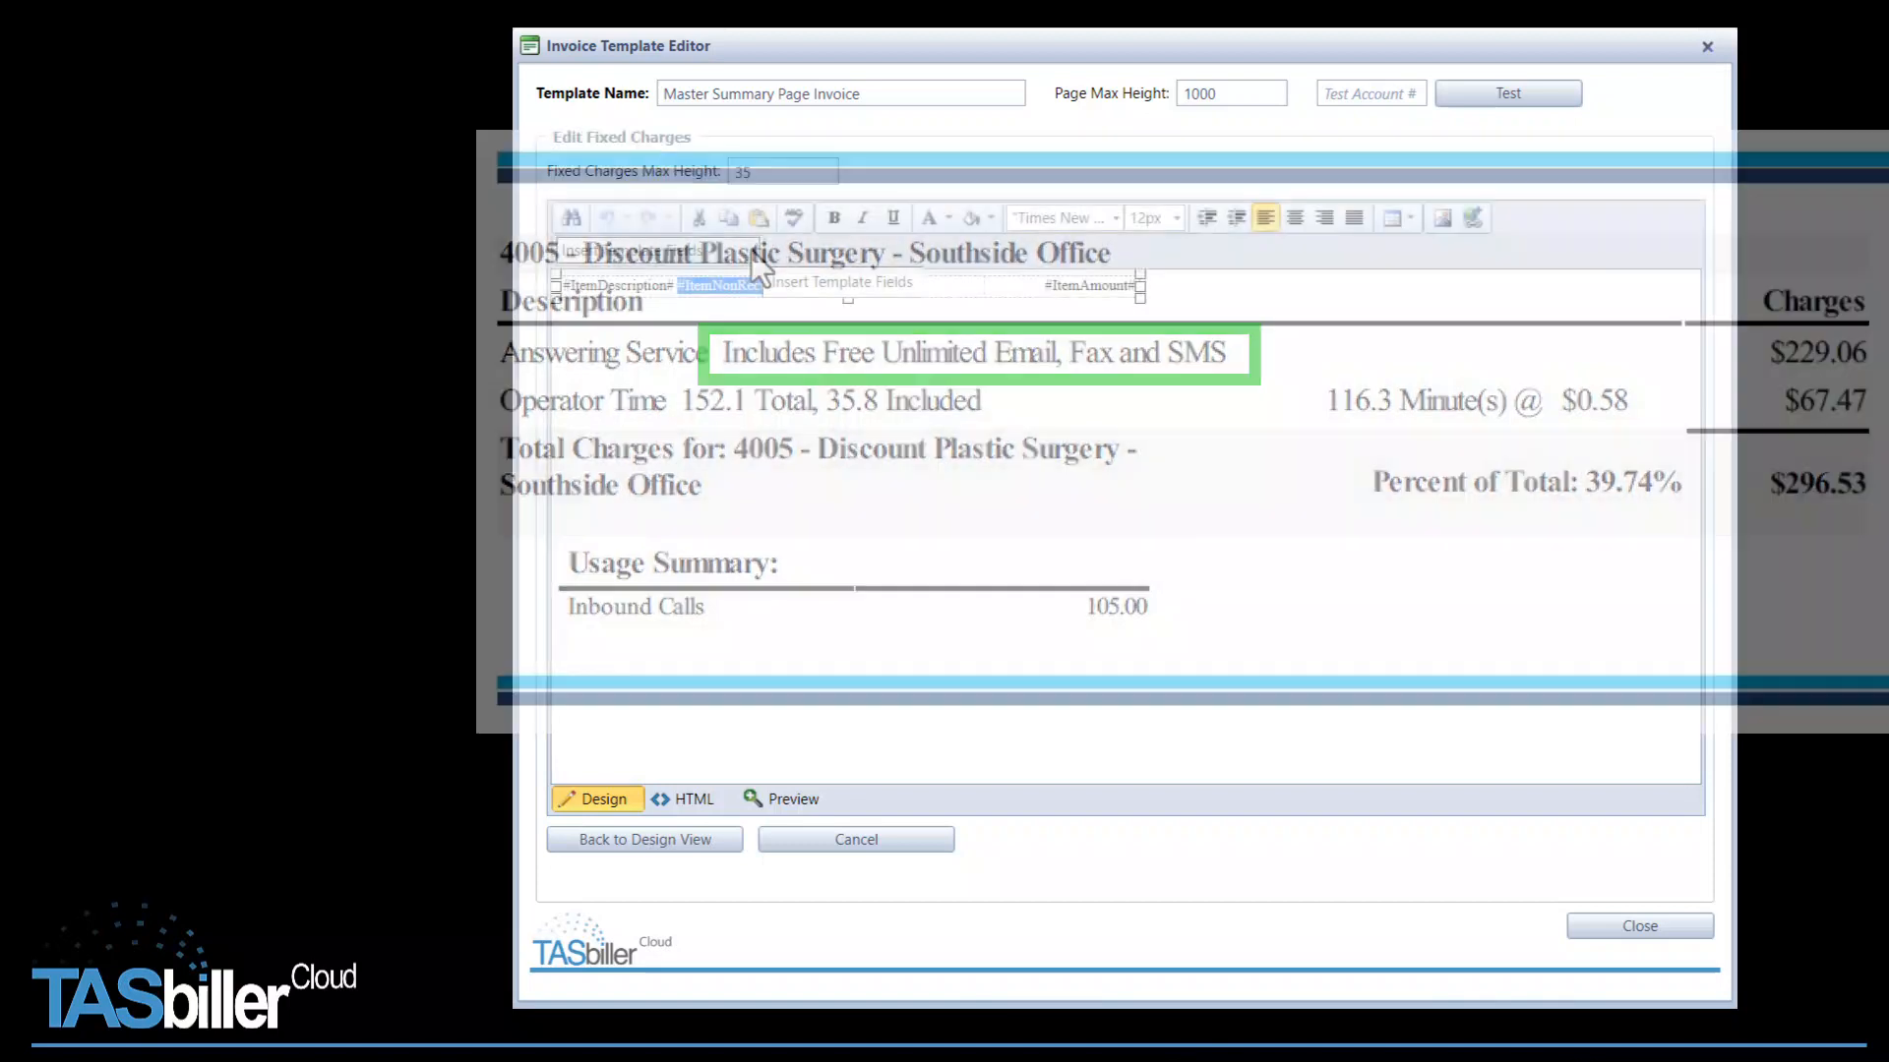
click(751, 251)
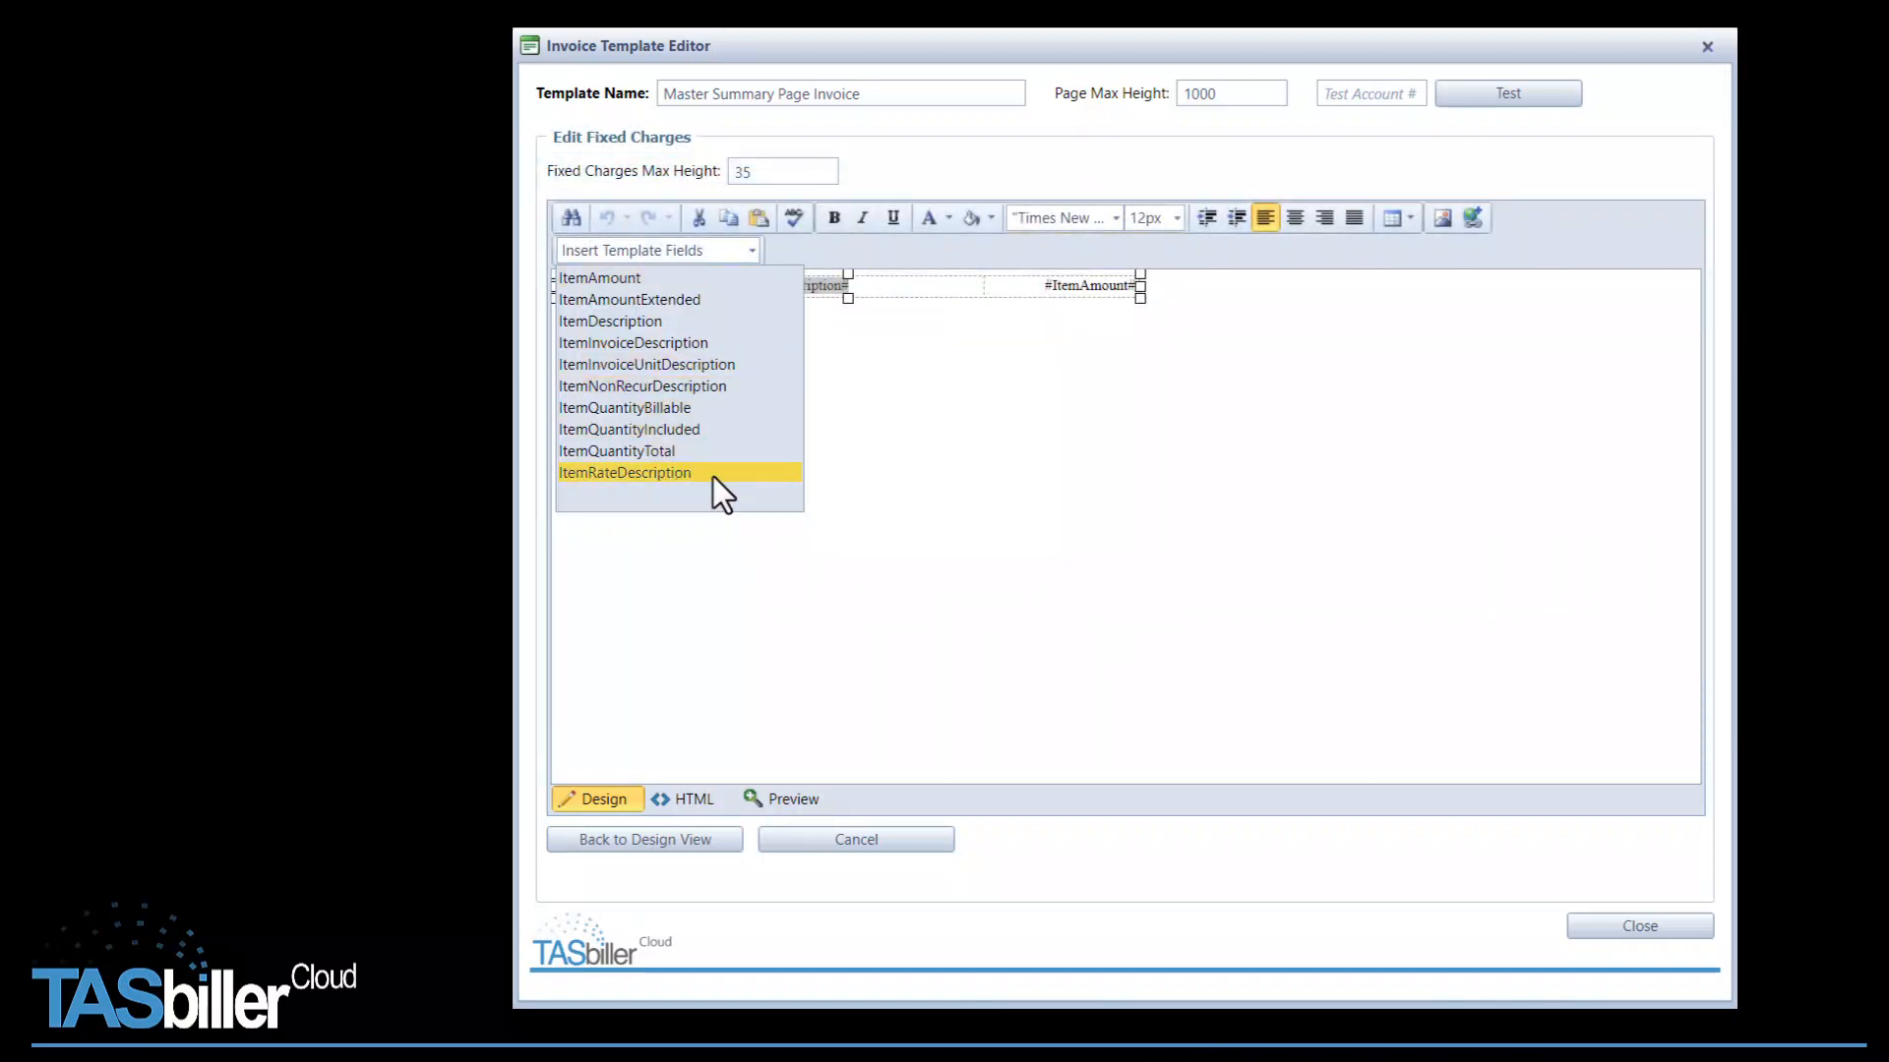
click(957, 467)
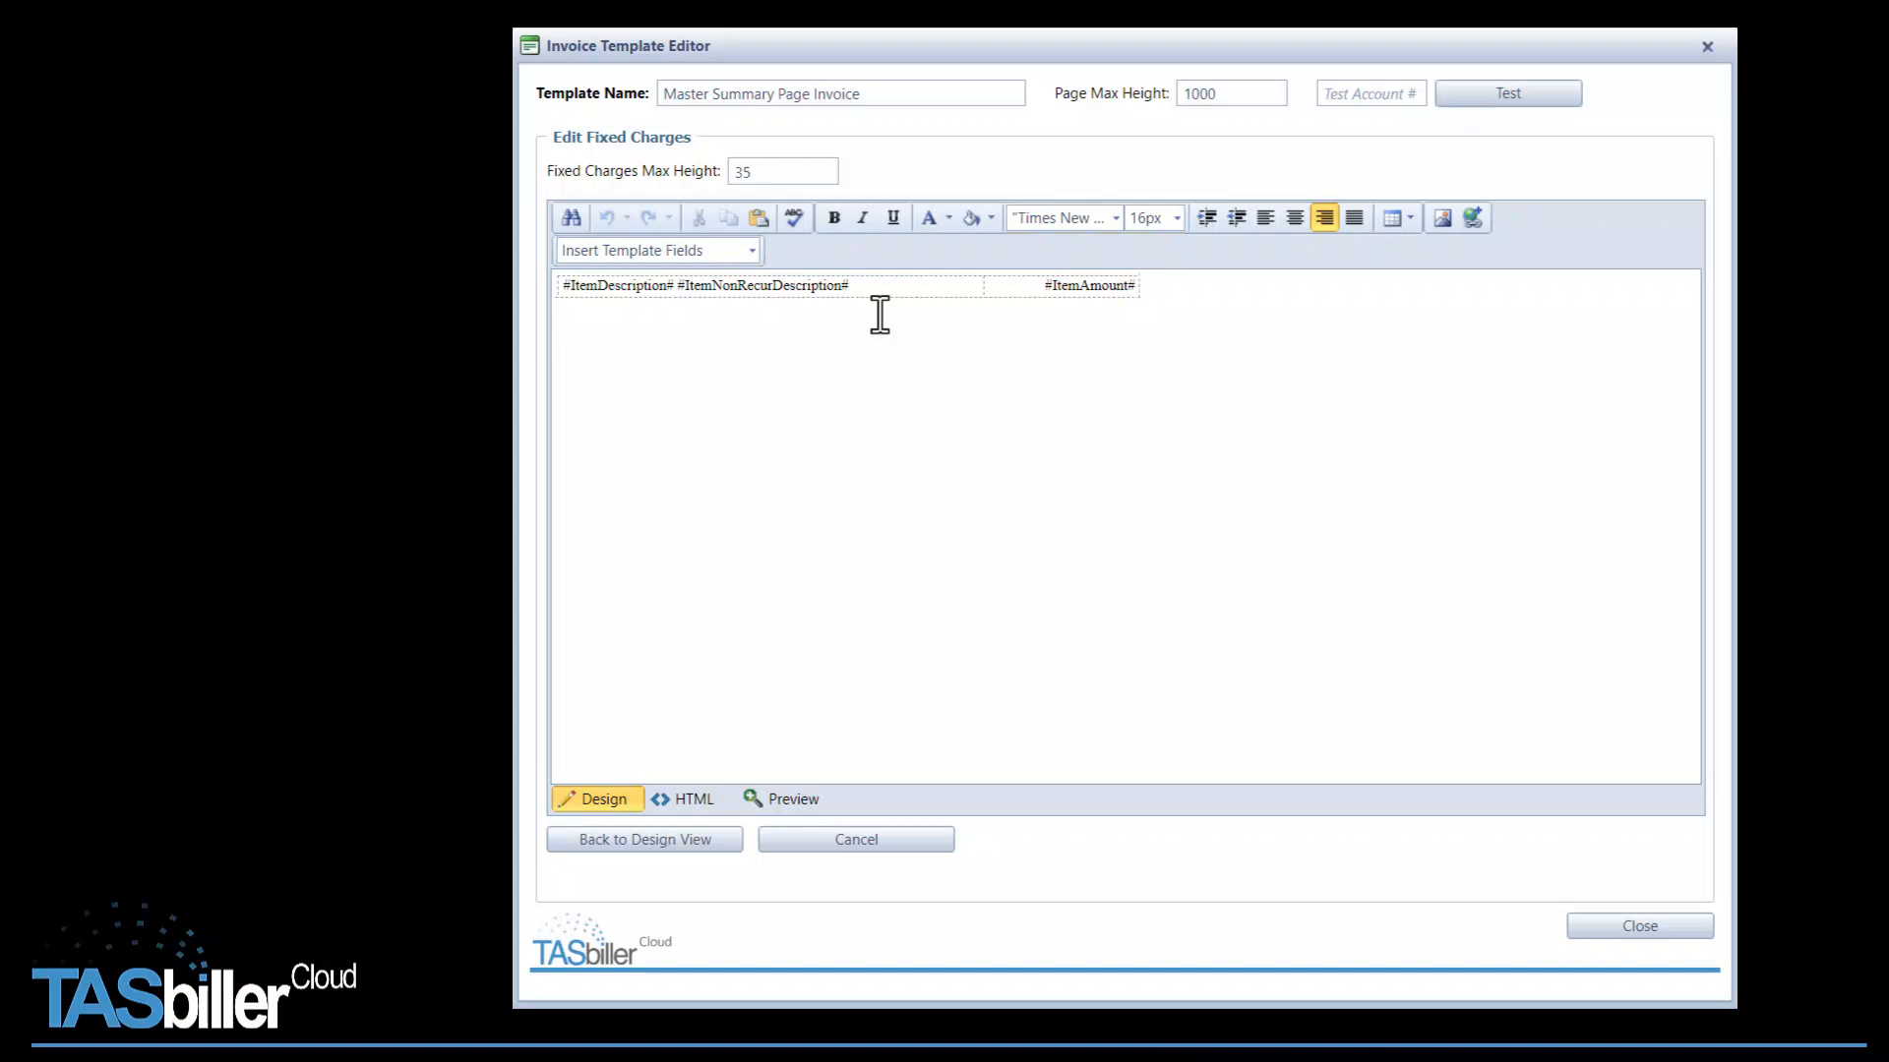
click(700, 841)
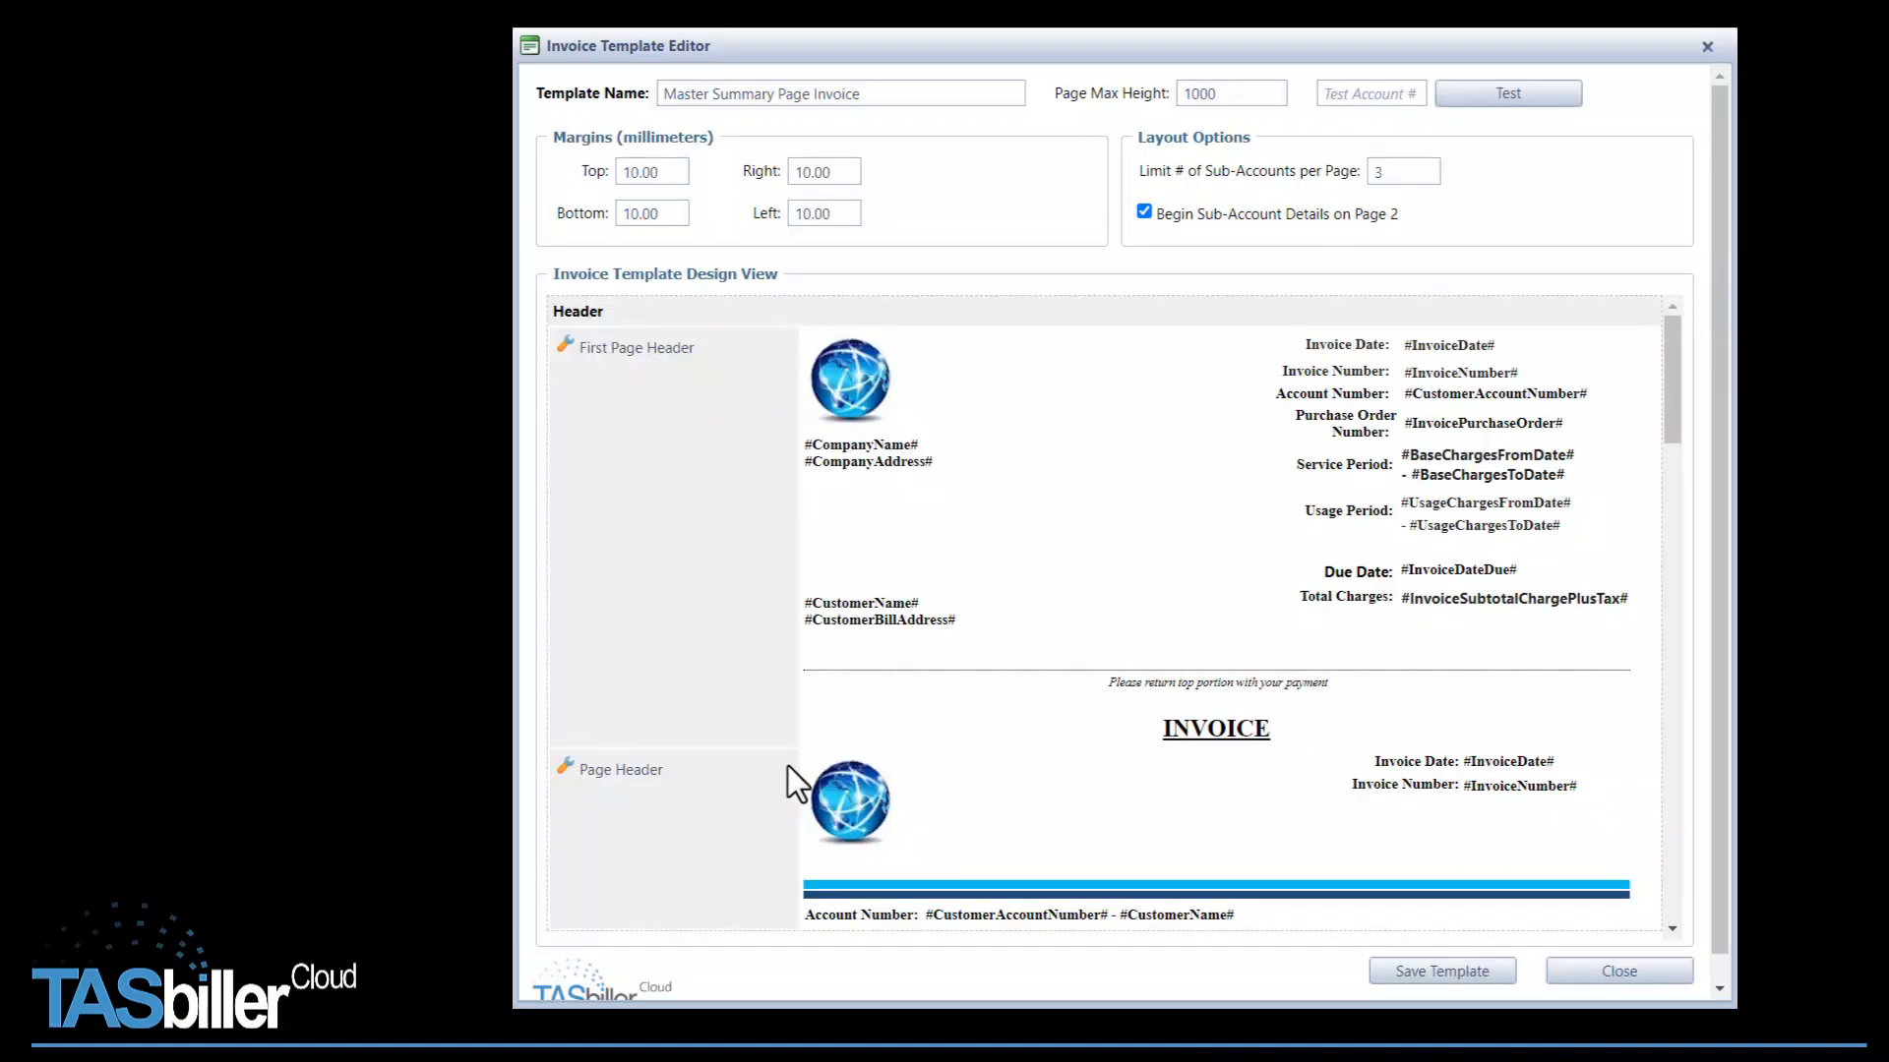
Examine the template's remaining sections down to the Last Page Footer and the sub-account settings in Layout Options.
scroll(825, 728, down, 10)
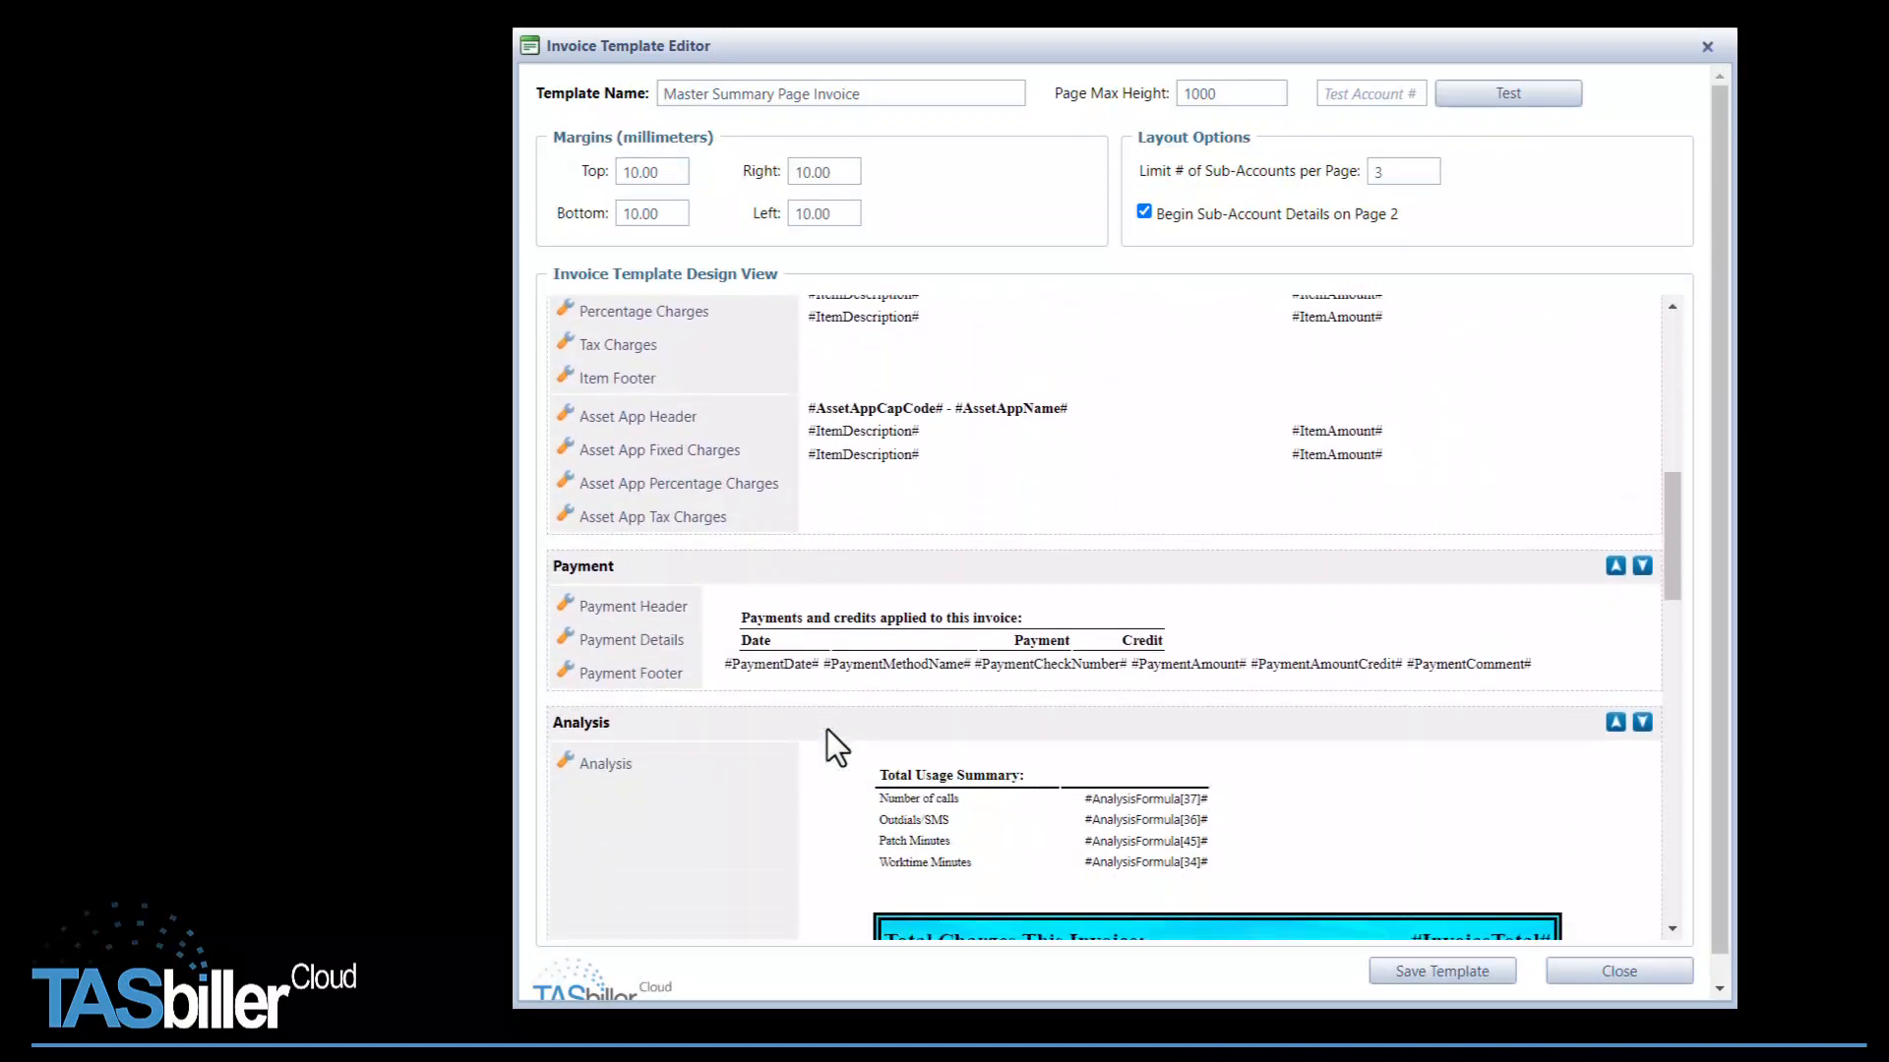
scroll(828, 730, down, 10)
scroll(828, 729, down, 10)
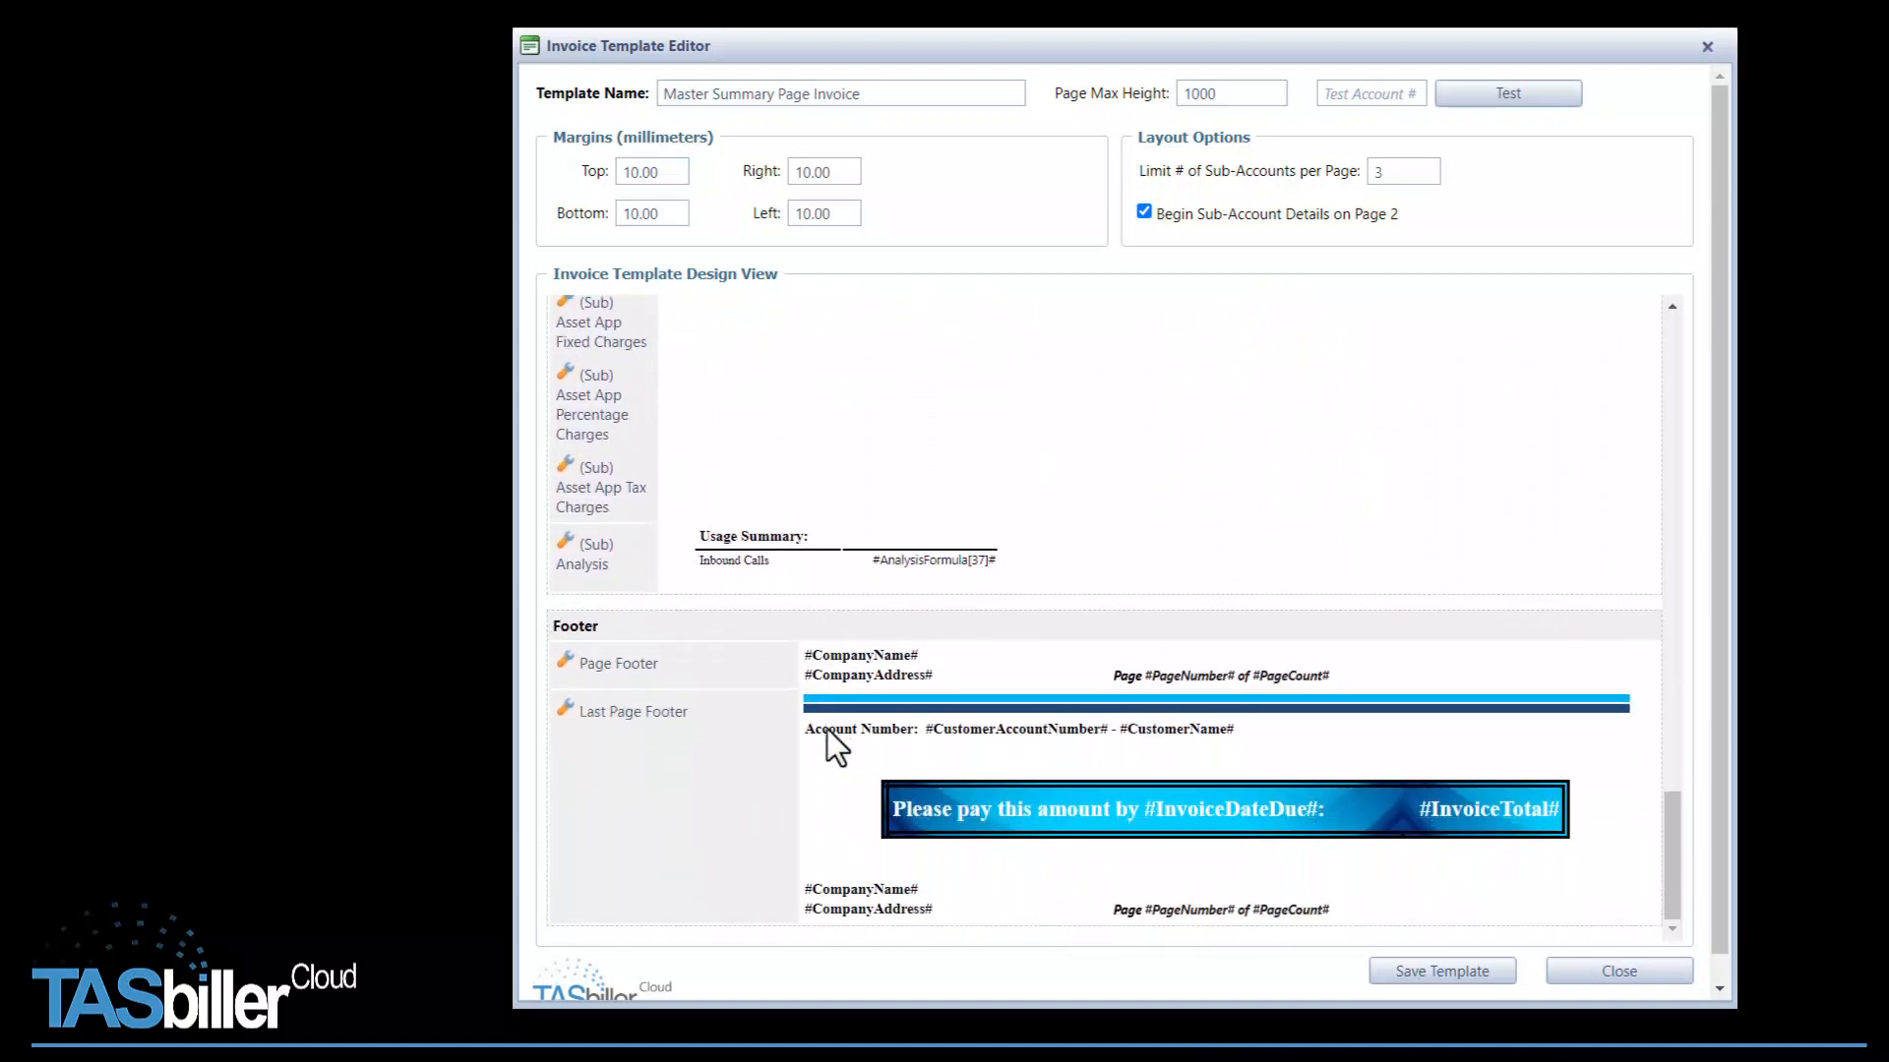
scroll(828, 729, down, 1)
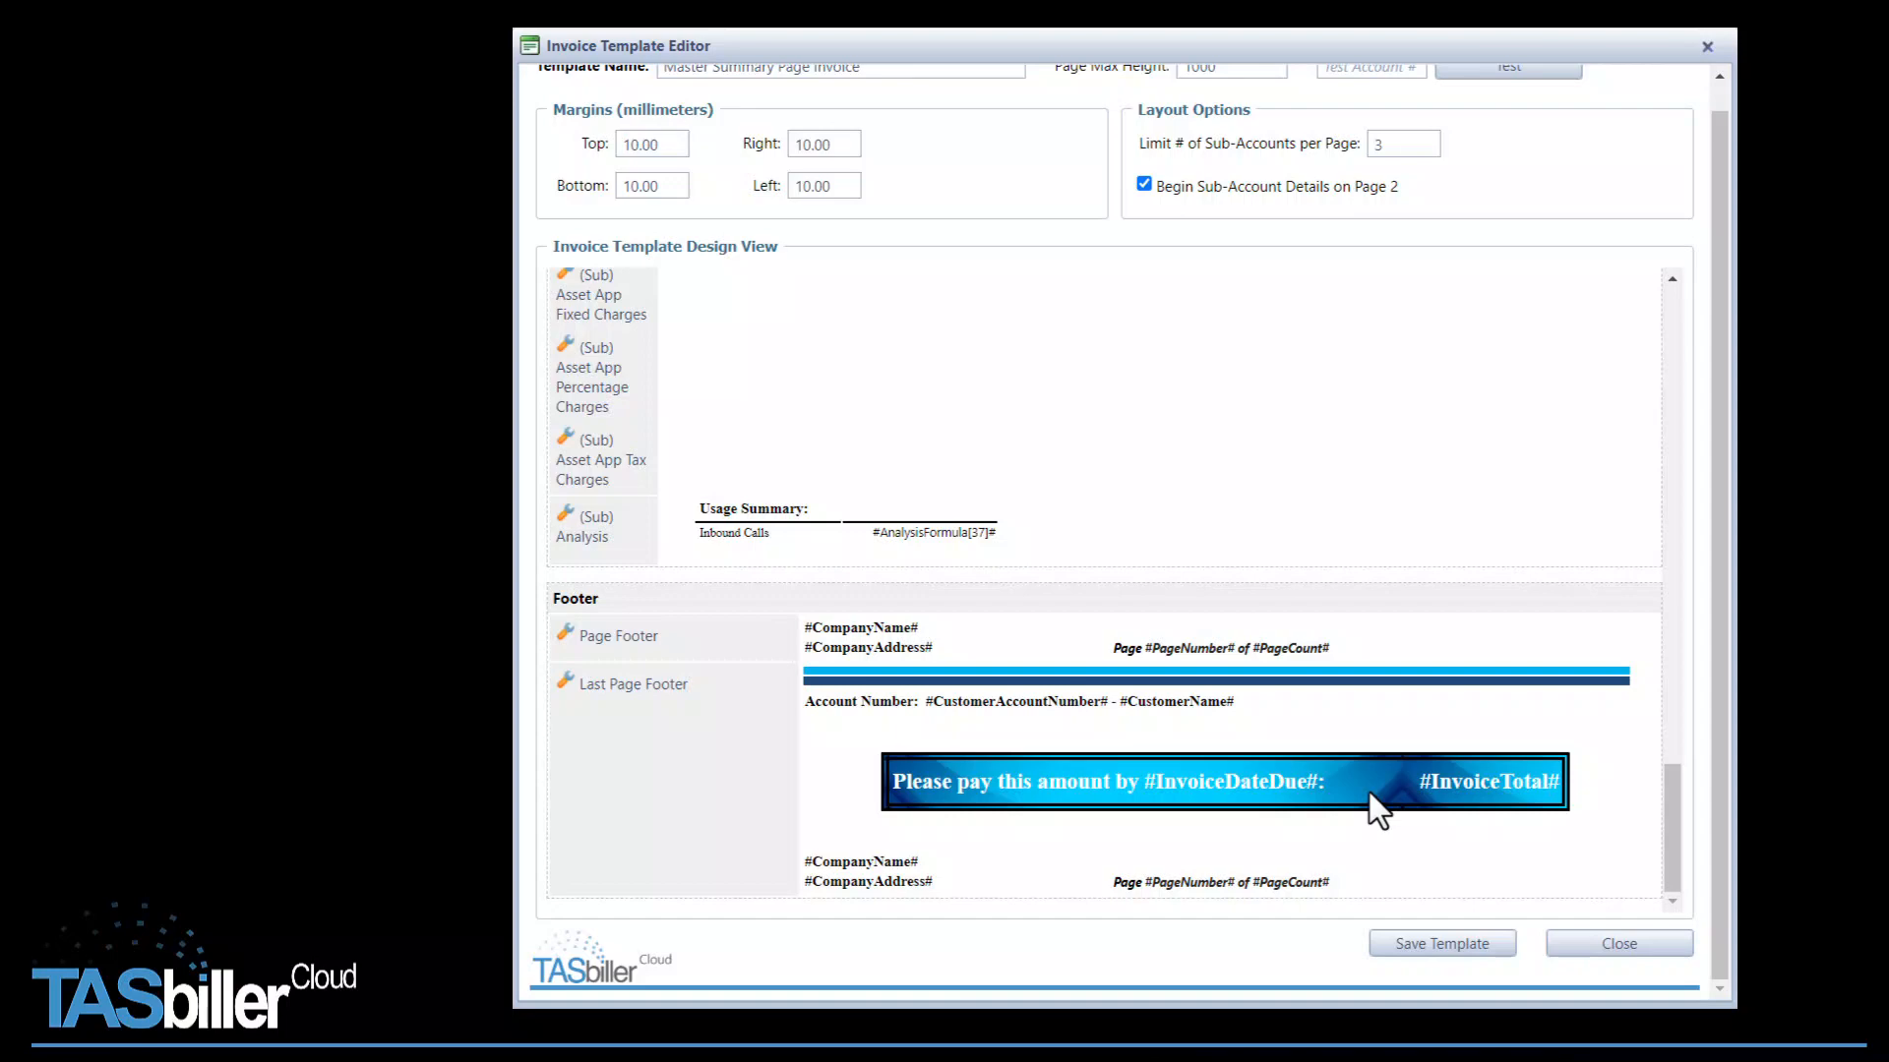
scroll(1230, 641, up, 15)
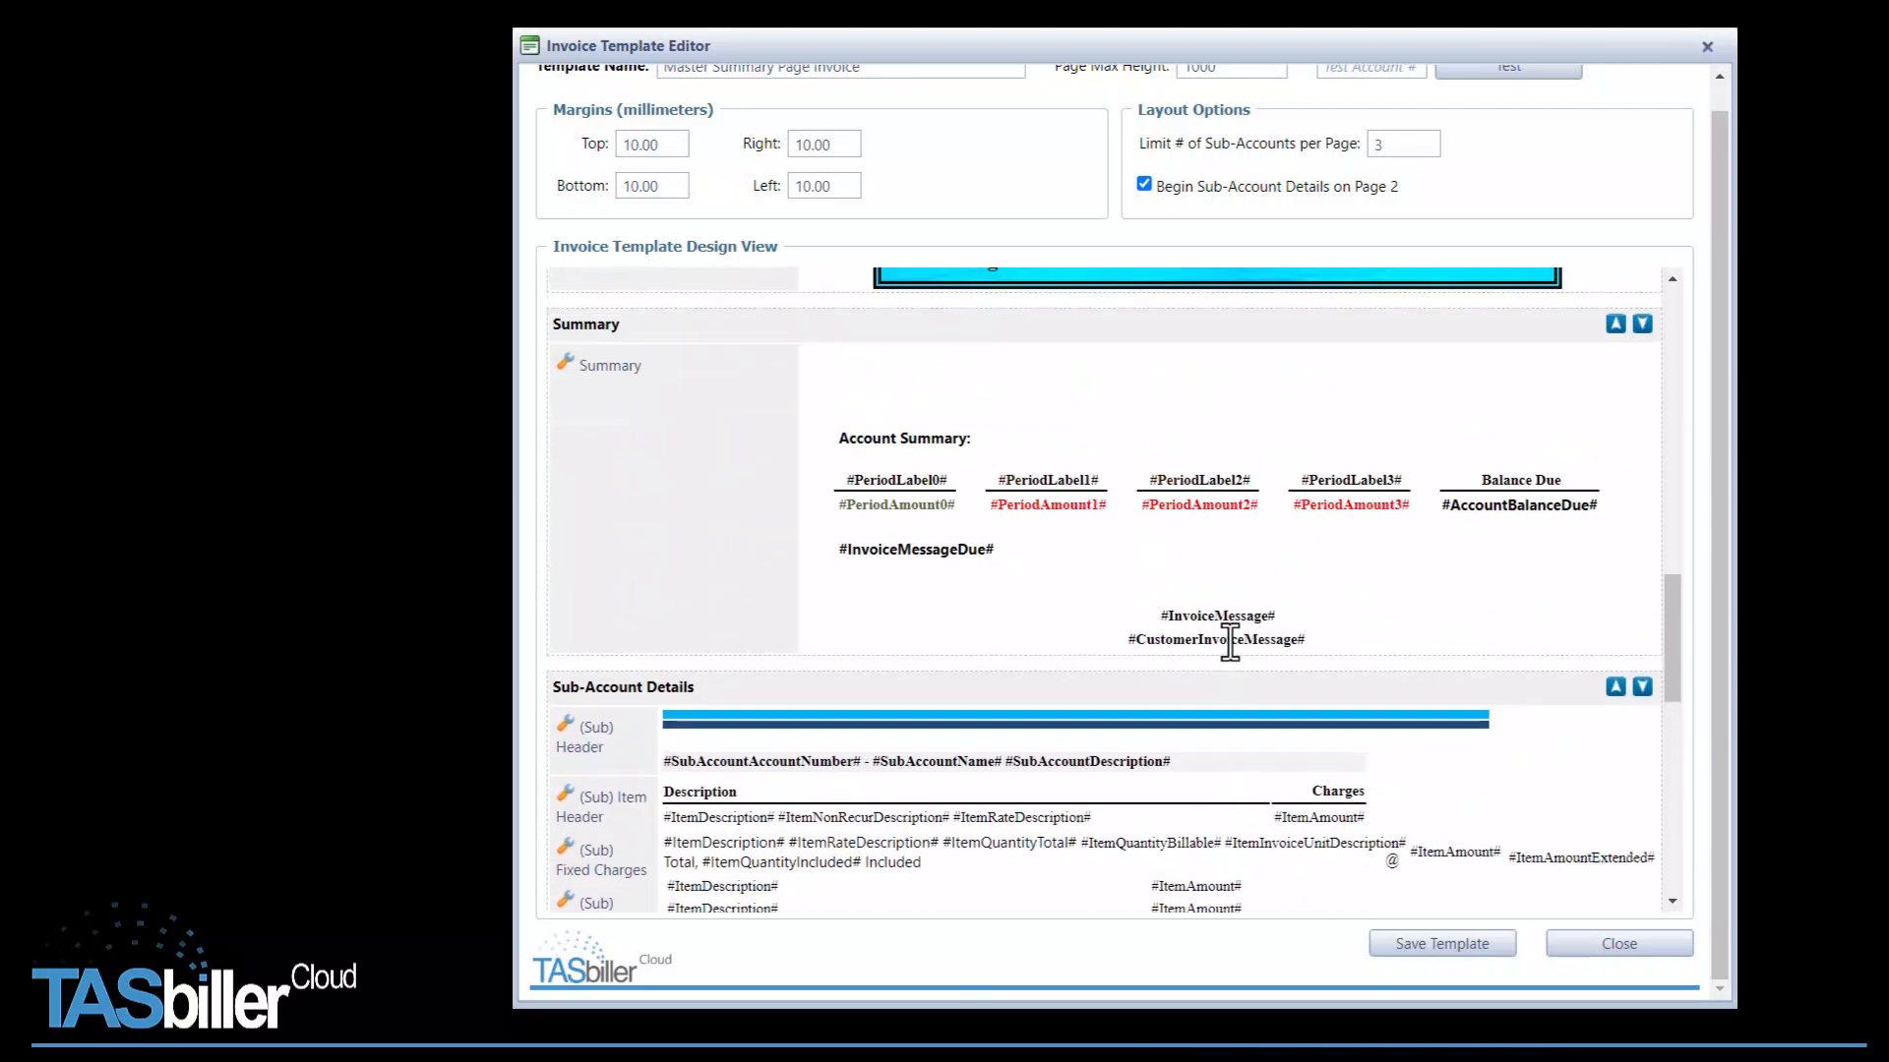
scroll(1229, 641, up, 5)
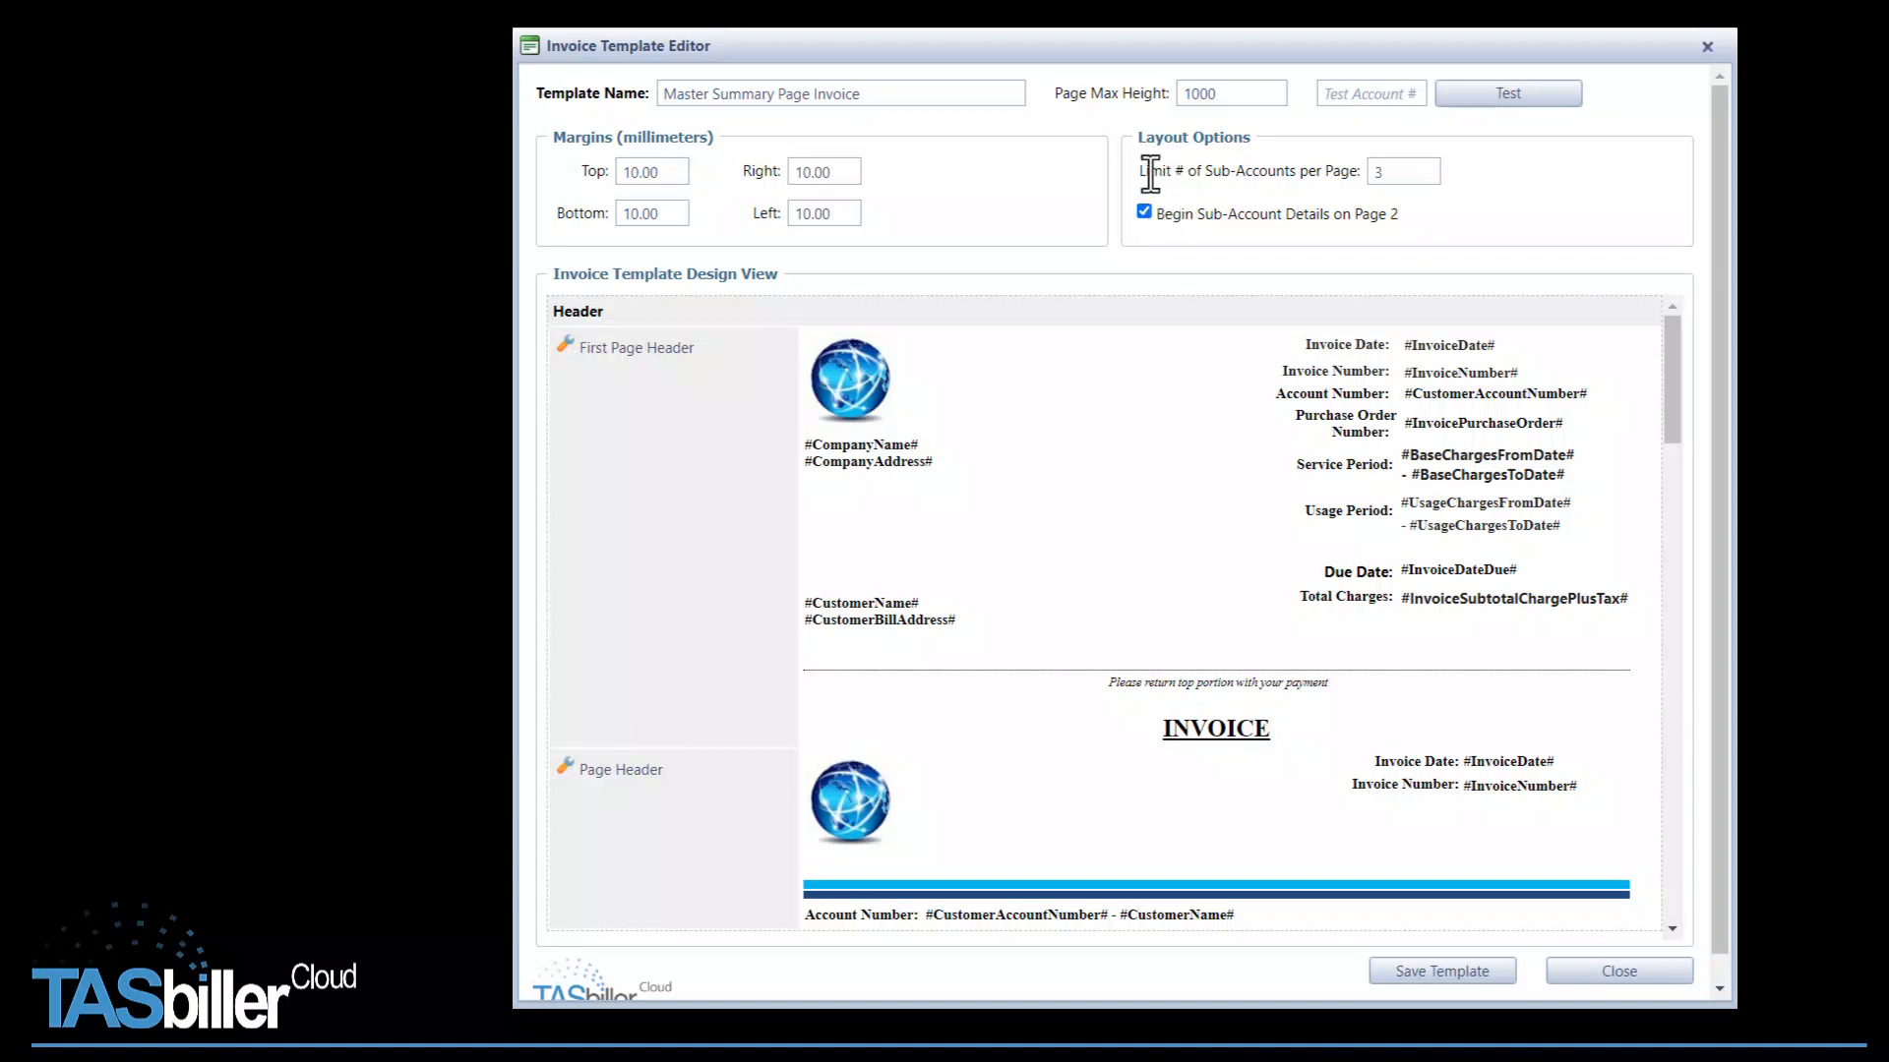
scroll(1401, 177, down, 1)
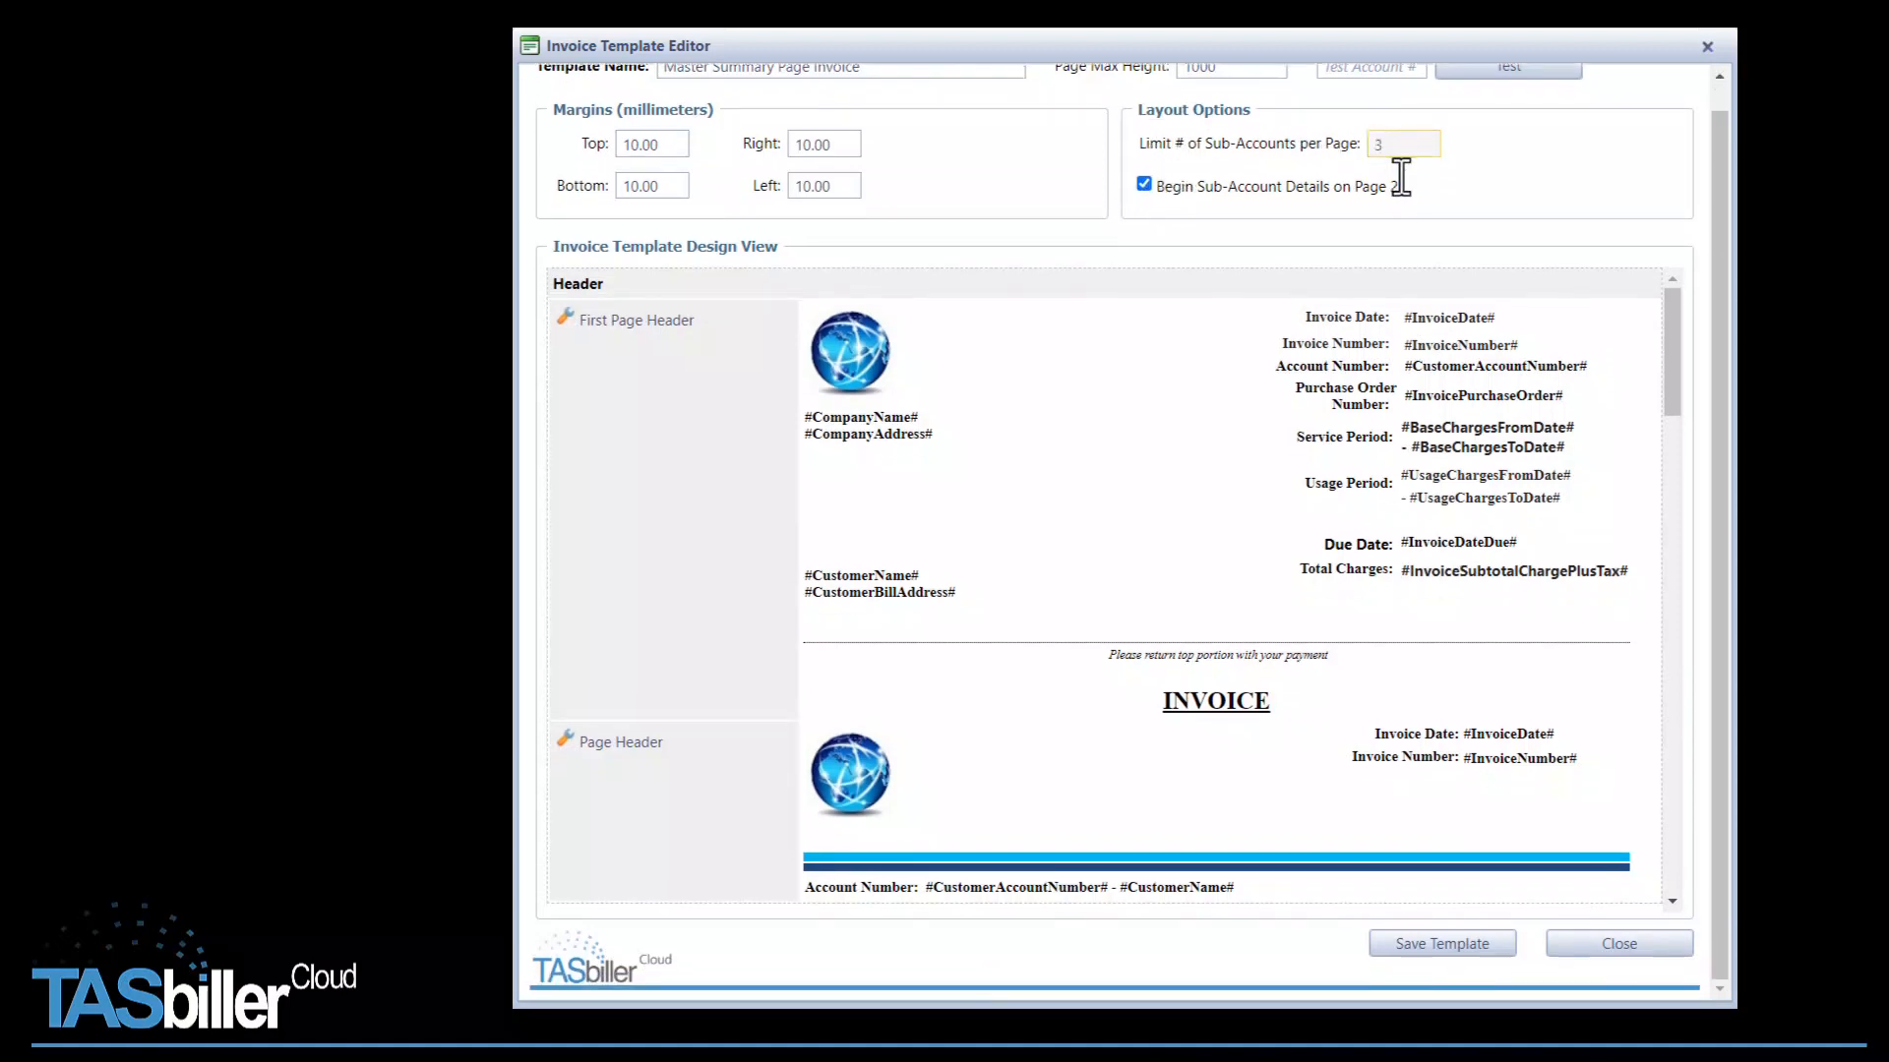
scroll(1401, 177, up, 1)
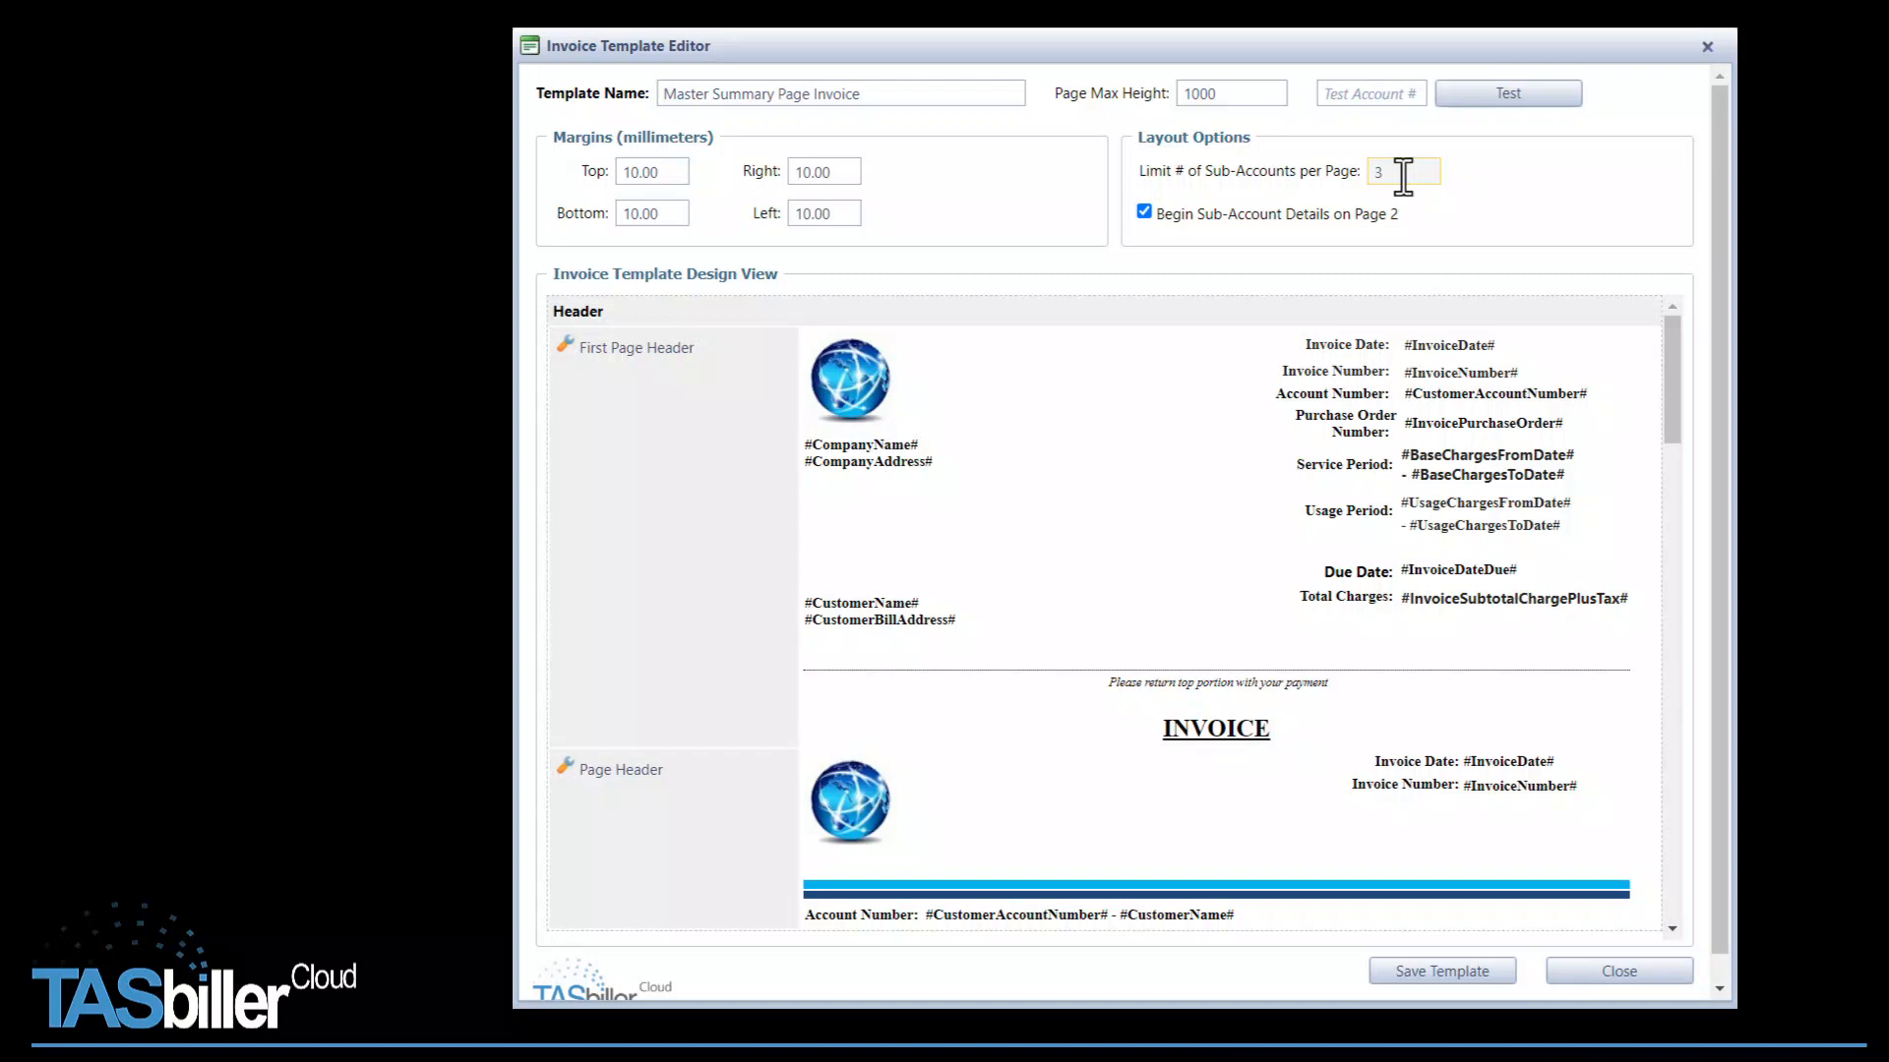
Limit the number of sub-accounts per page to 2 and save the template.
double_click(1403, 177)
text(0)
key(BackSpace)
text(2)
click(1450, 976)
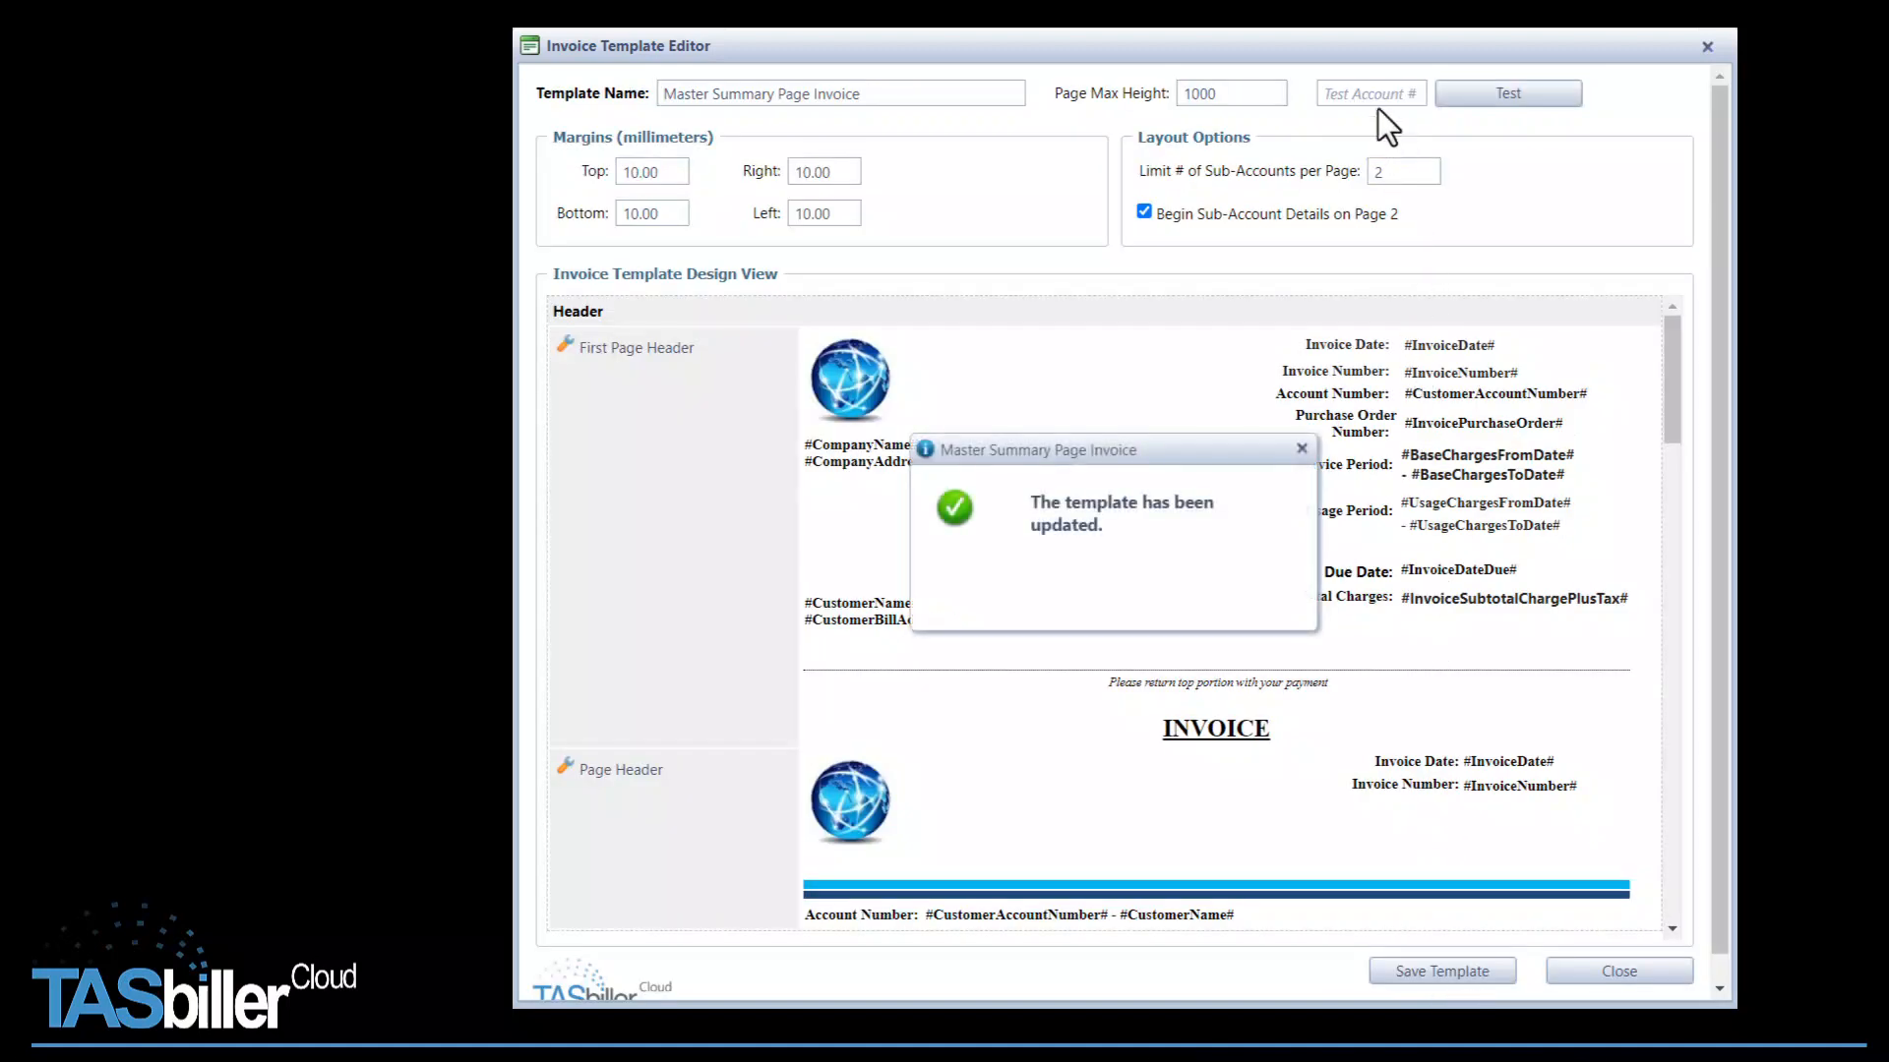
Generate a test invoice for the test account number, examine the sub-account layout across its pages, and return to the template editor.
click(1374, 95)
text(14009)
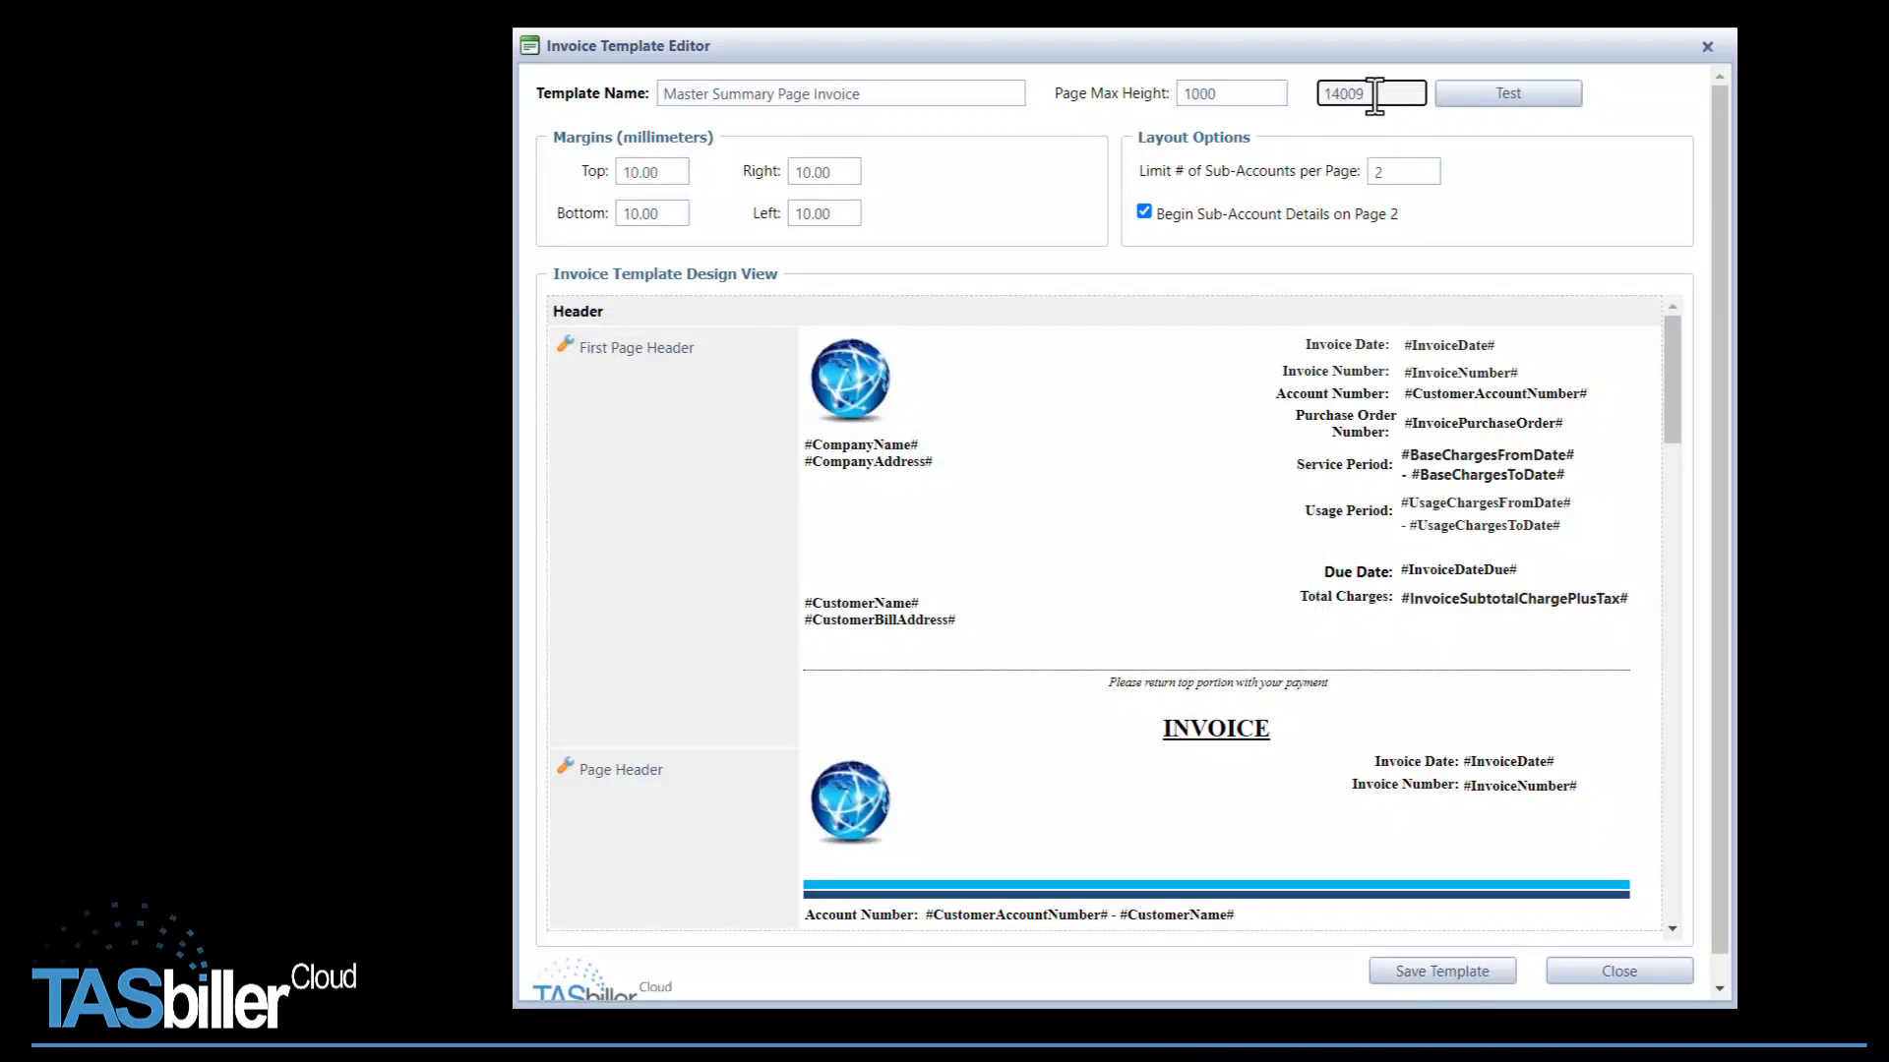
key(Return)
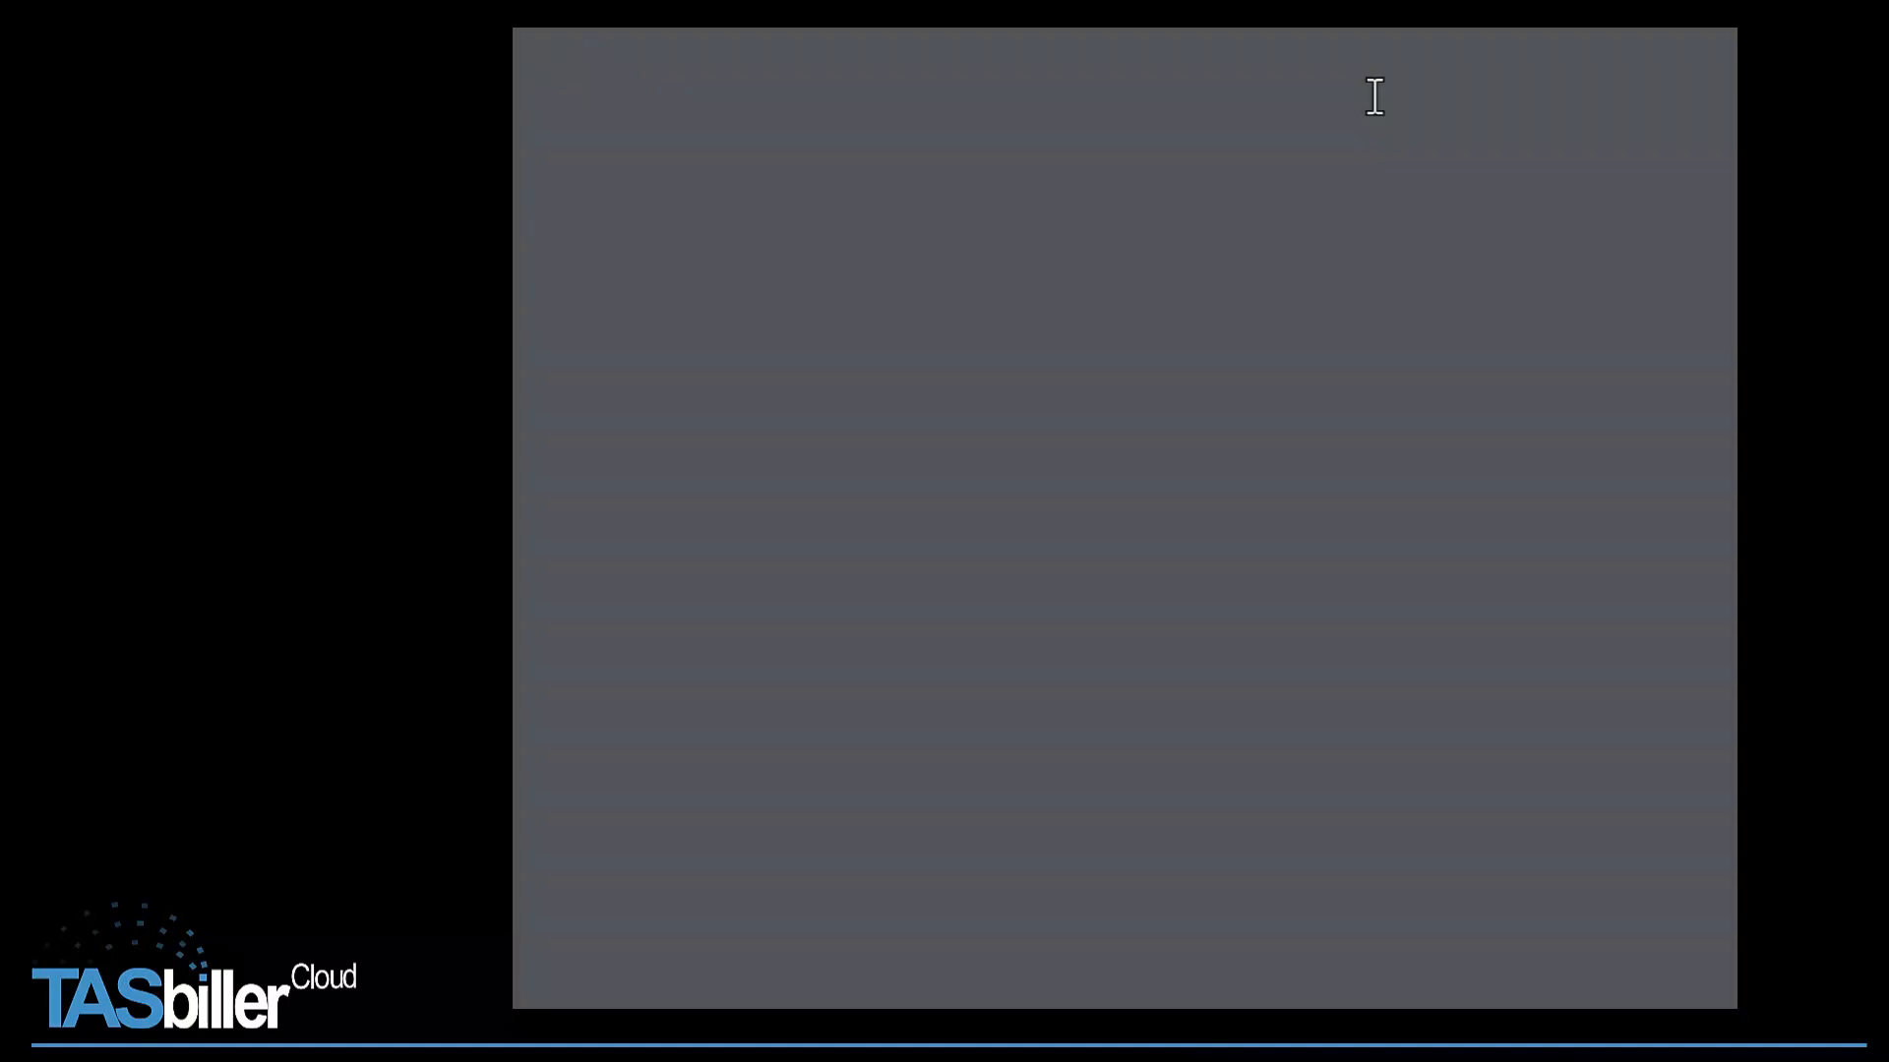
scroll(1271, 480, down, 1)
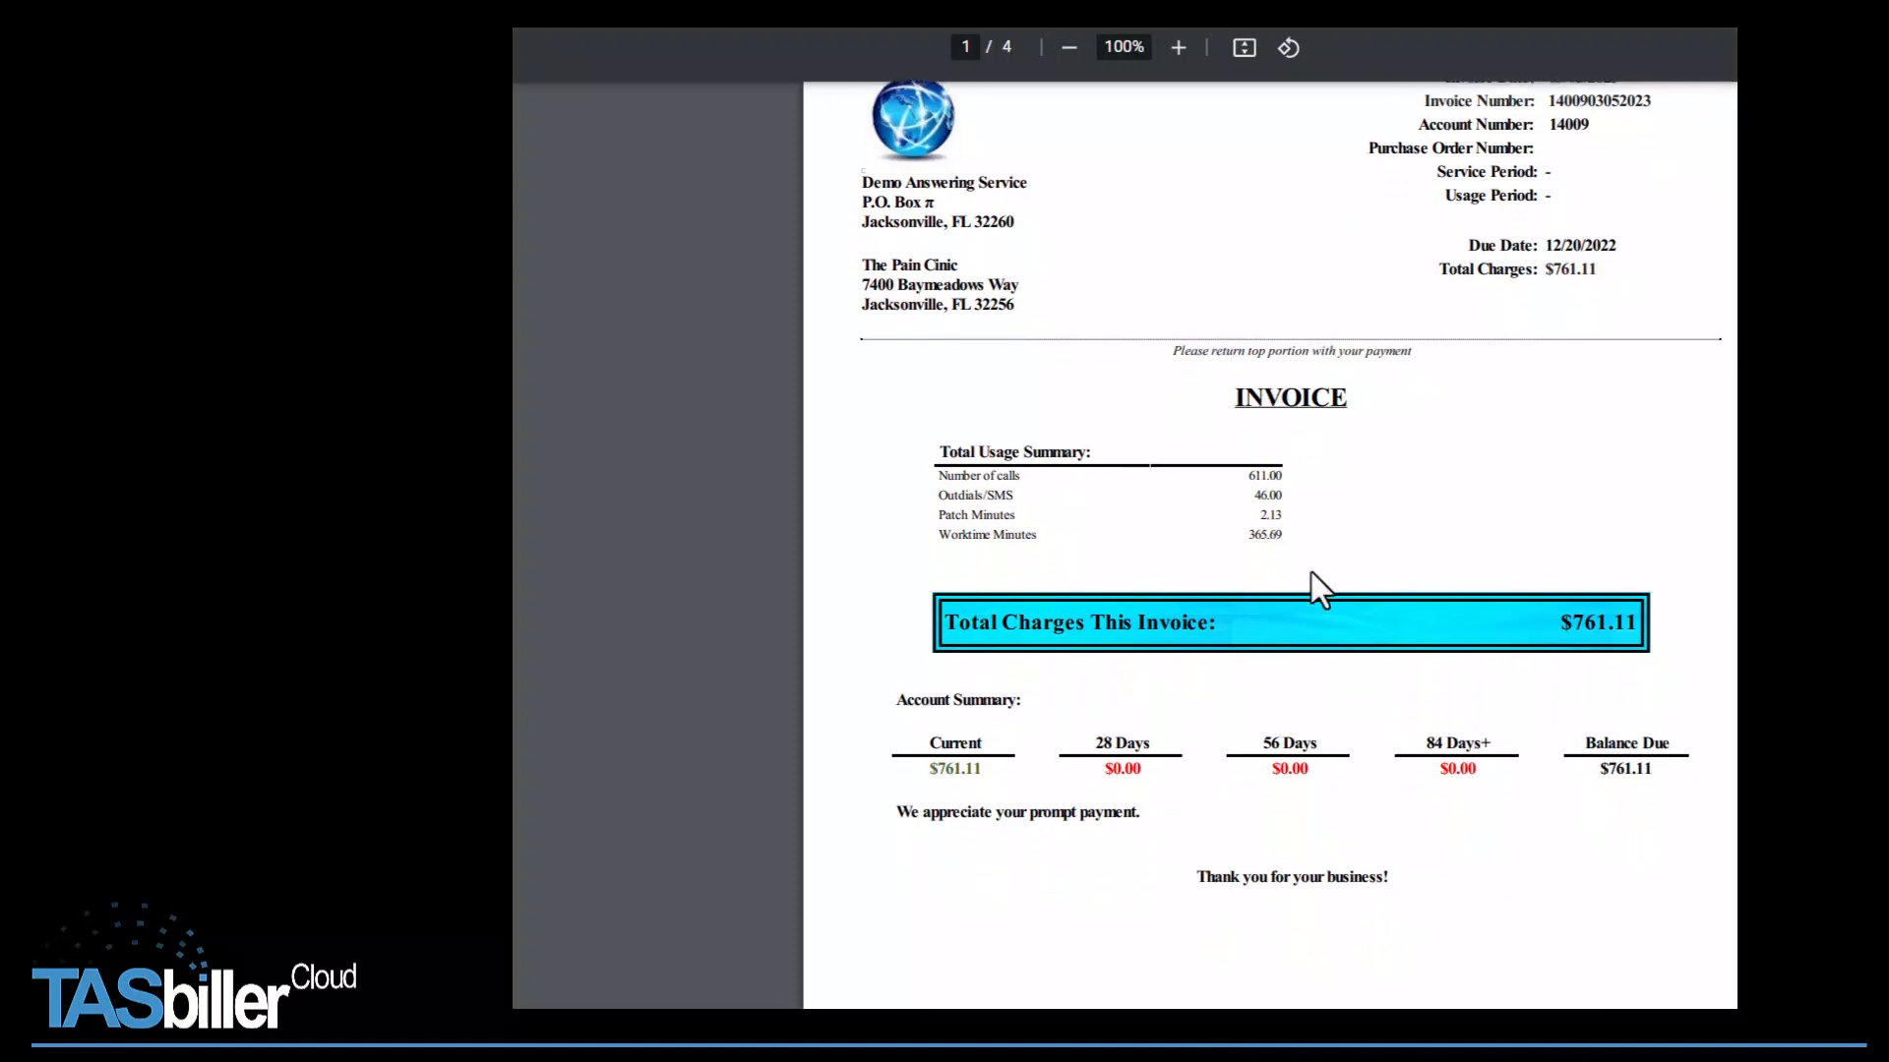
scroll(1375, 600, down, 15)
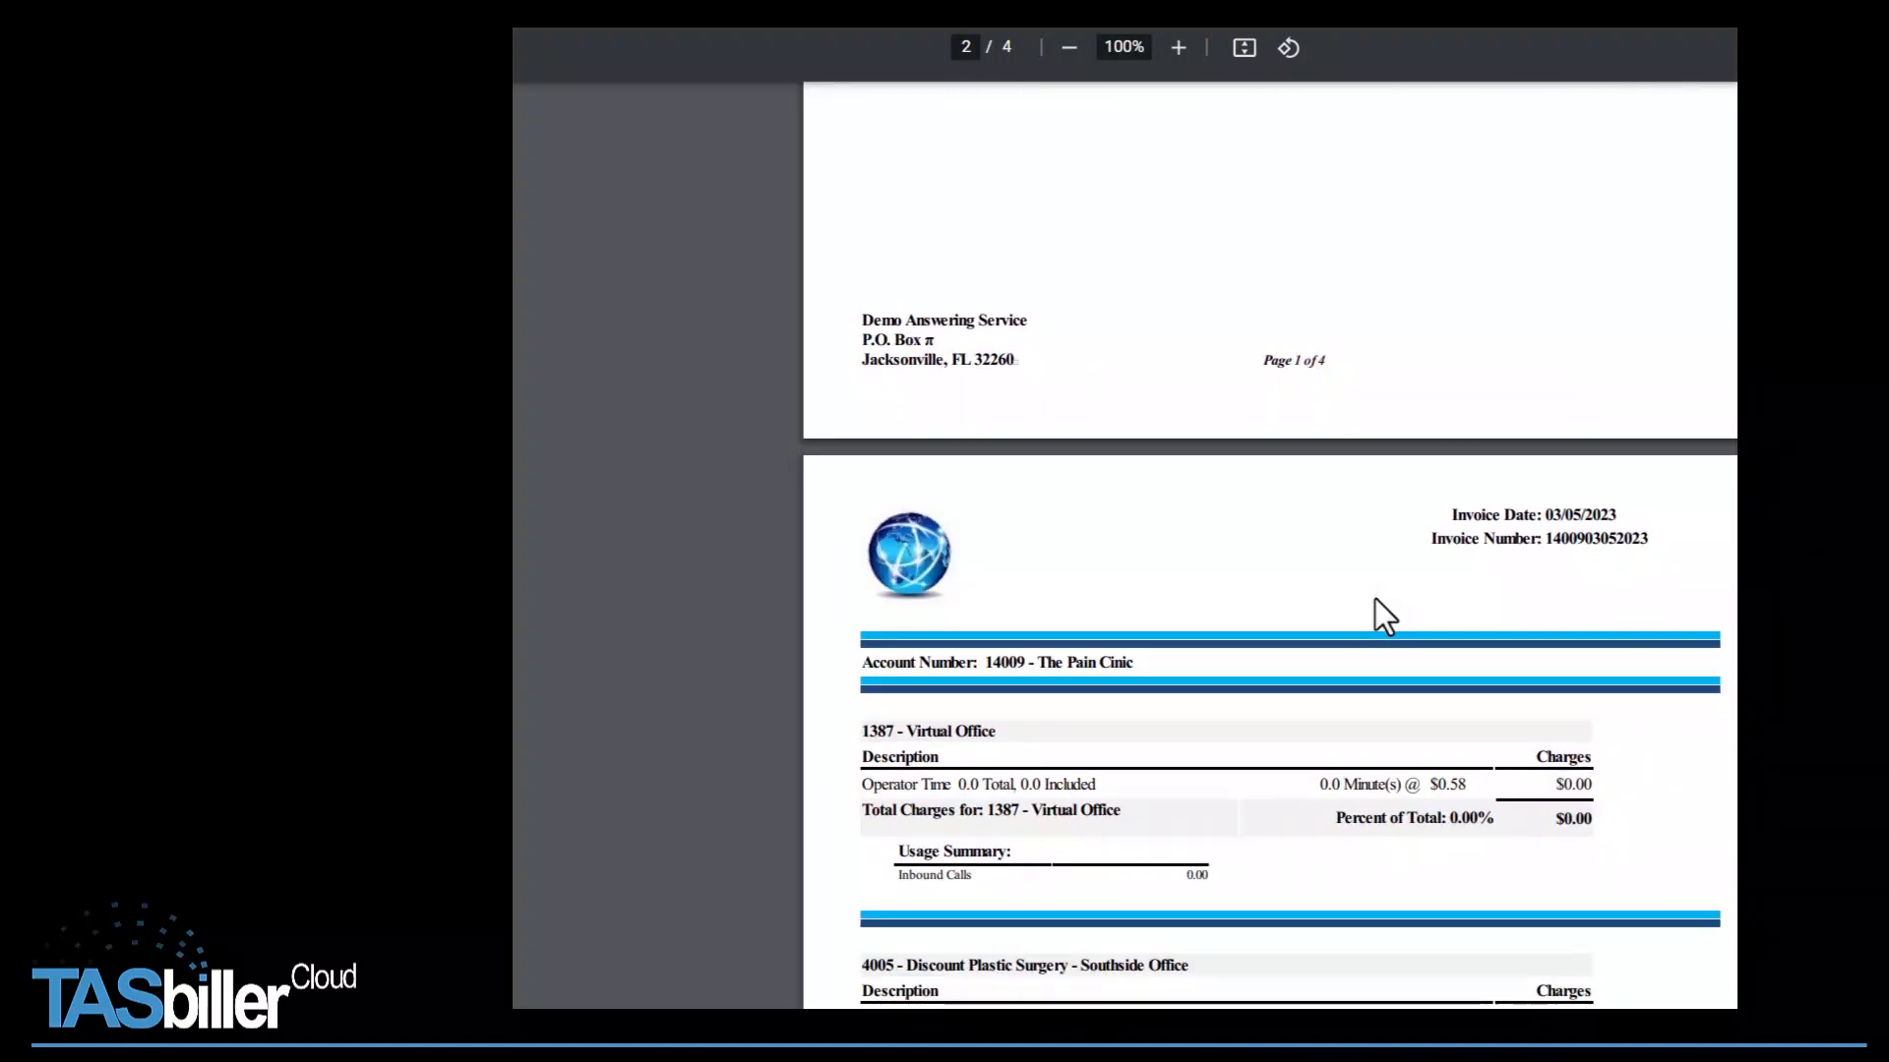
scroll(1375, 599, down, 3)
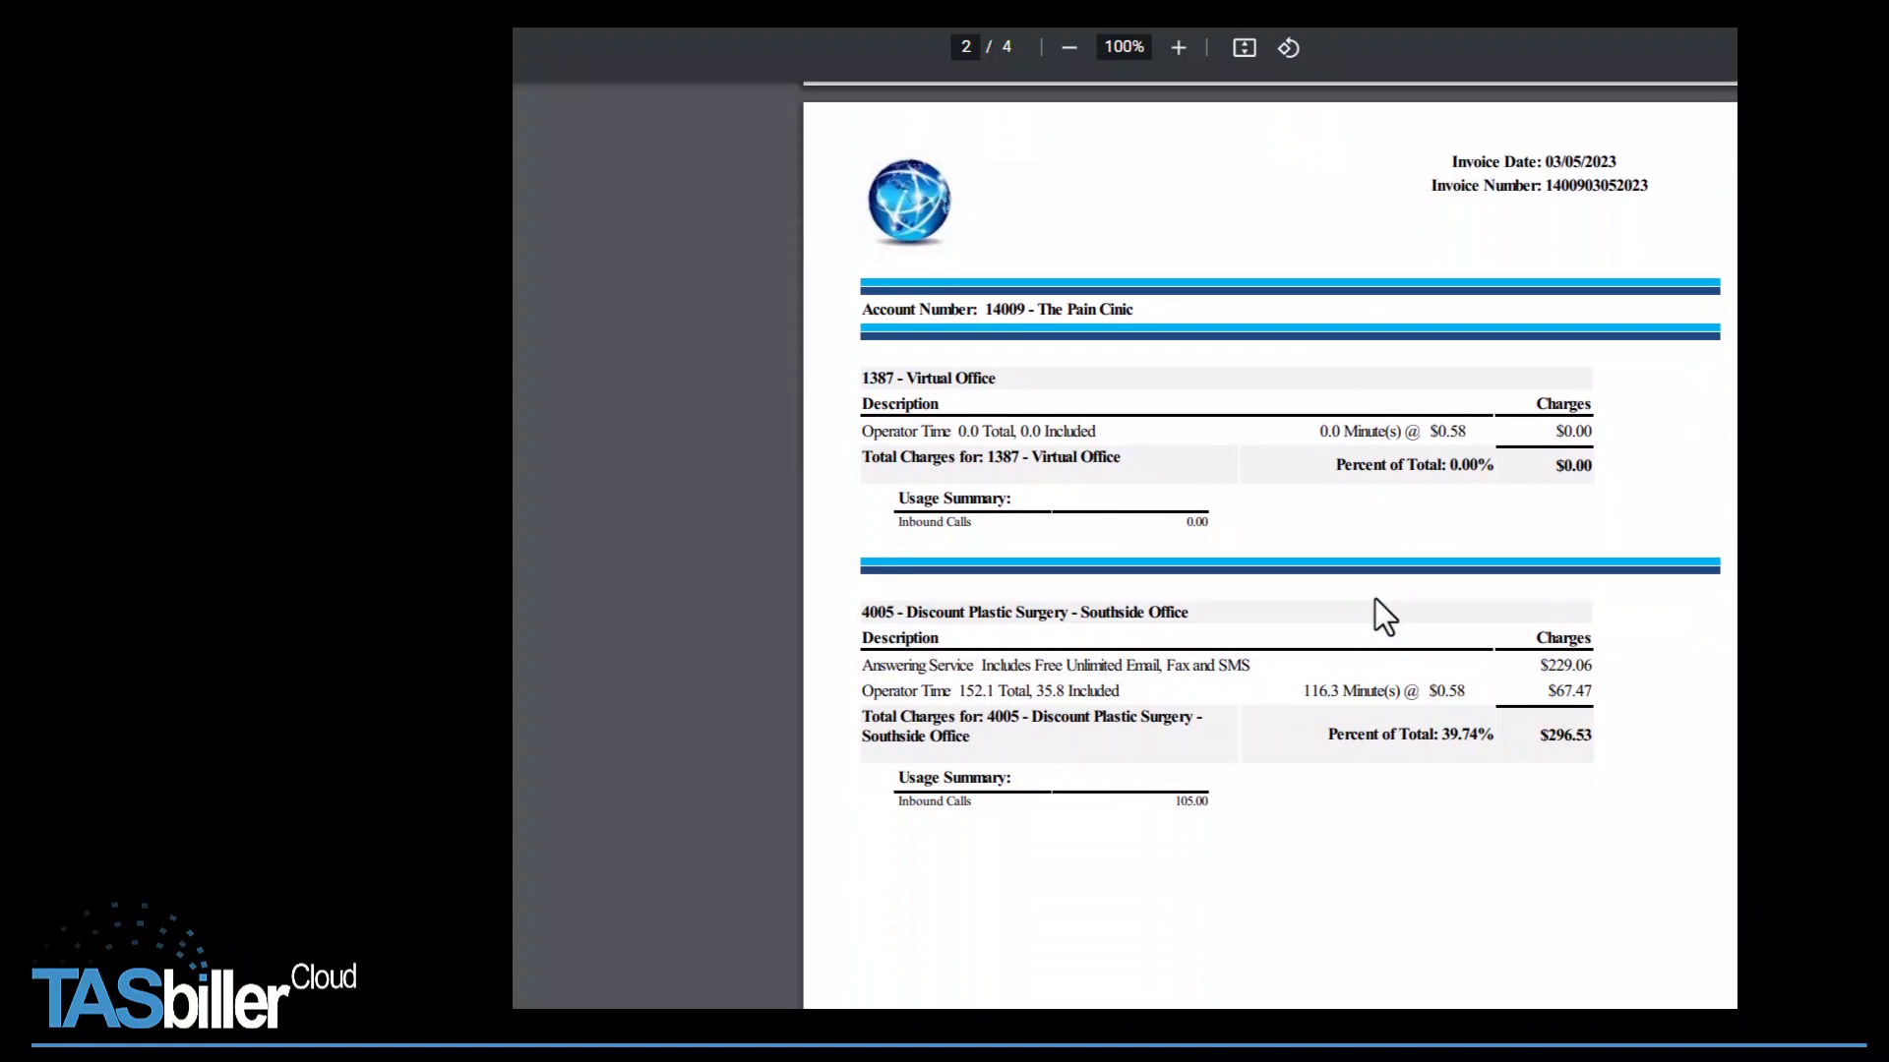
scroll(1375, 598, down, 16)
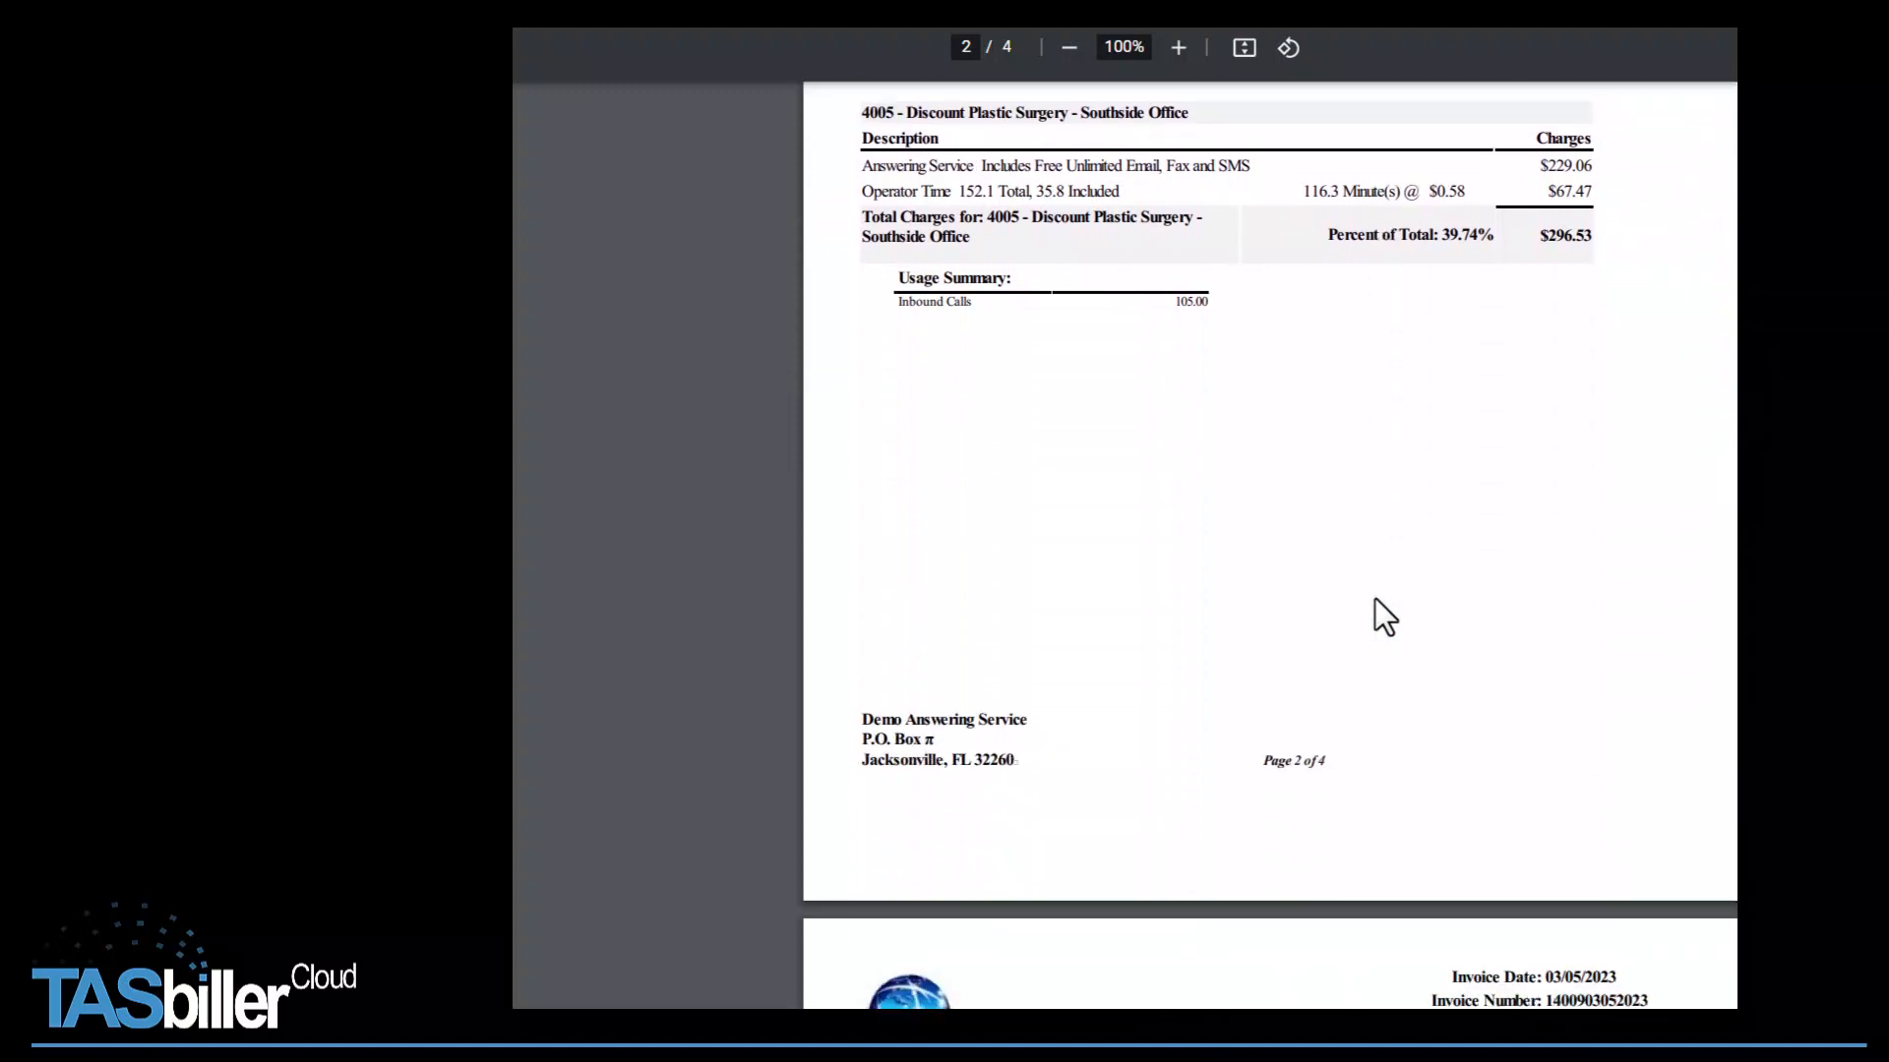
scroll(1375, 600, down, 13)
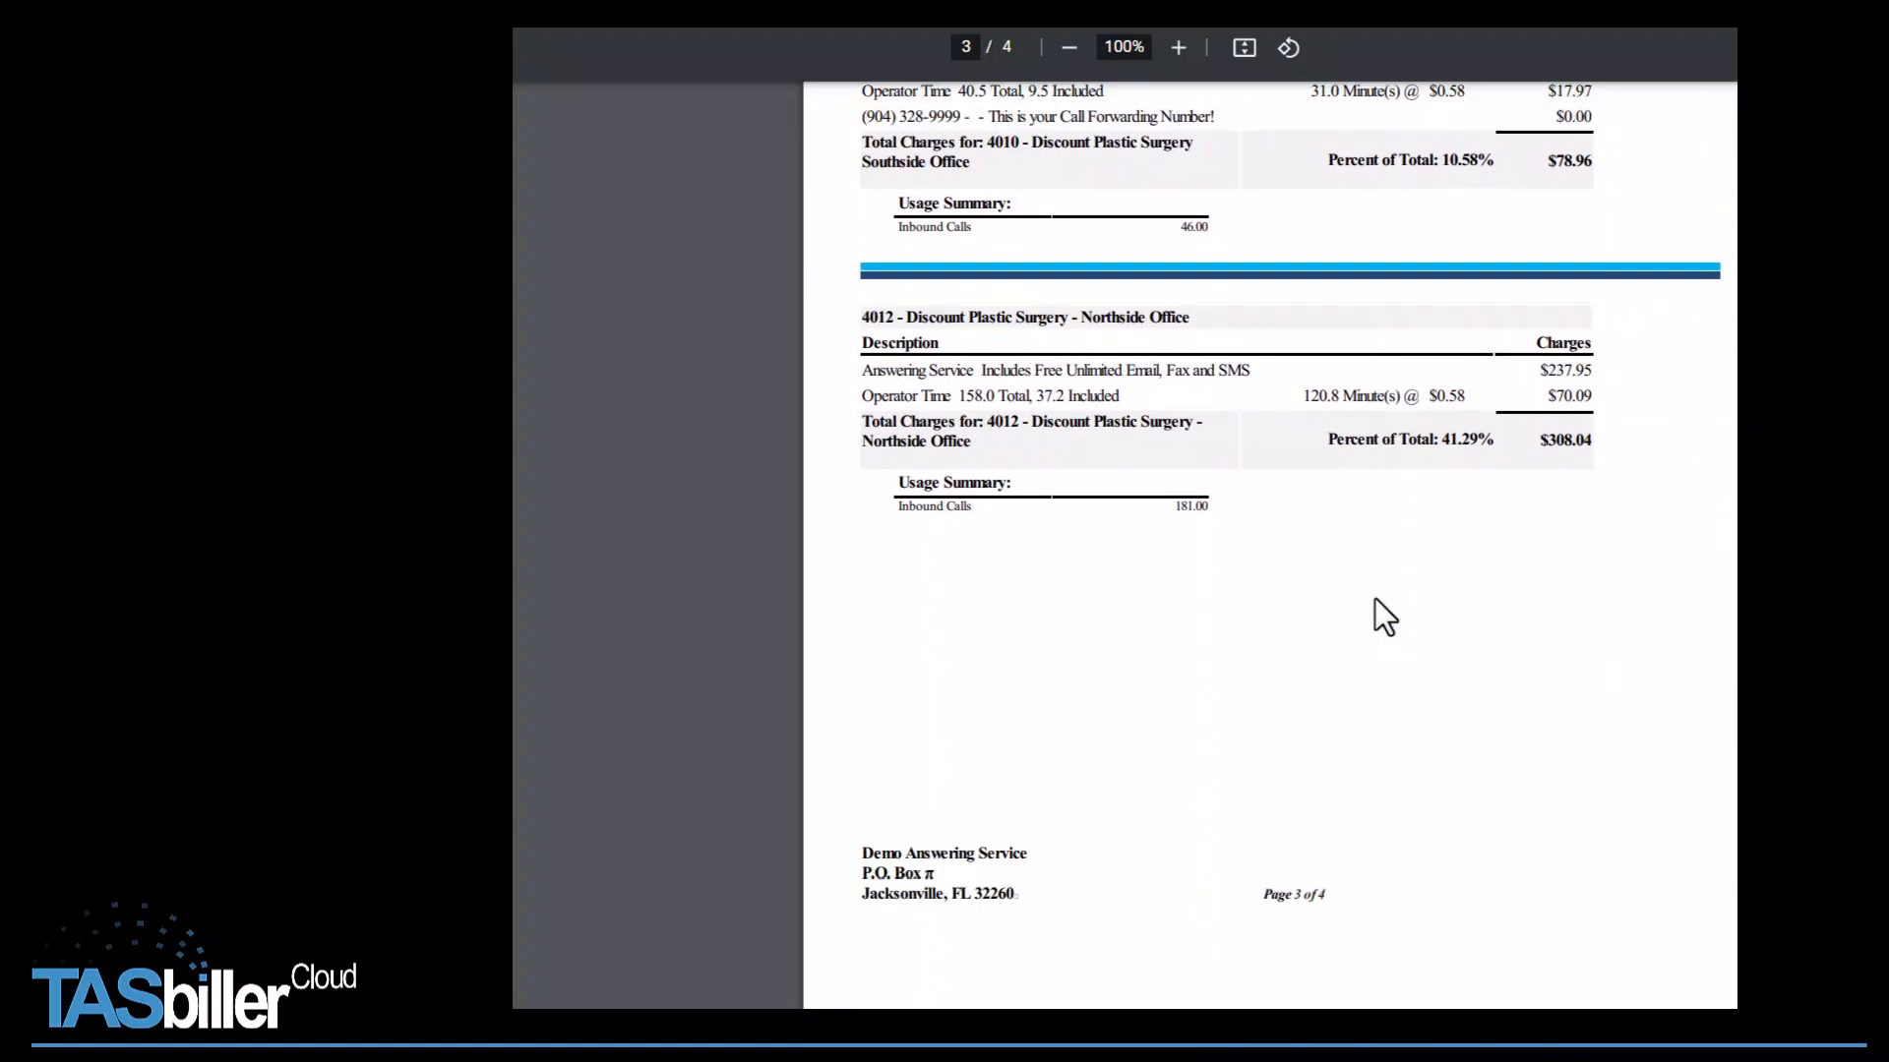
scroll(1375, 599, down, 5)
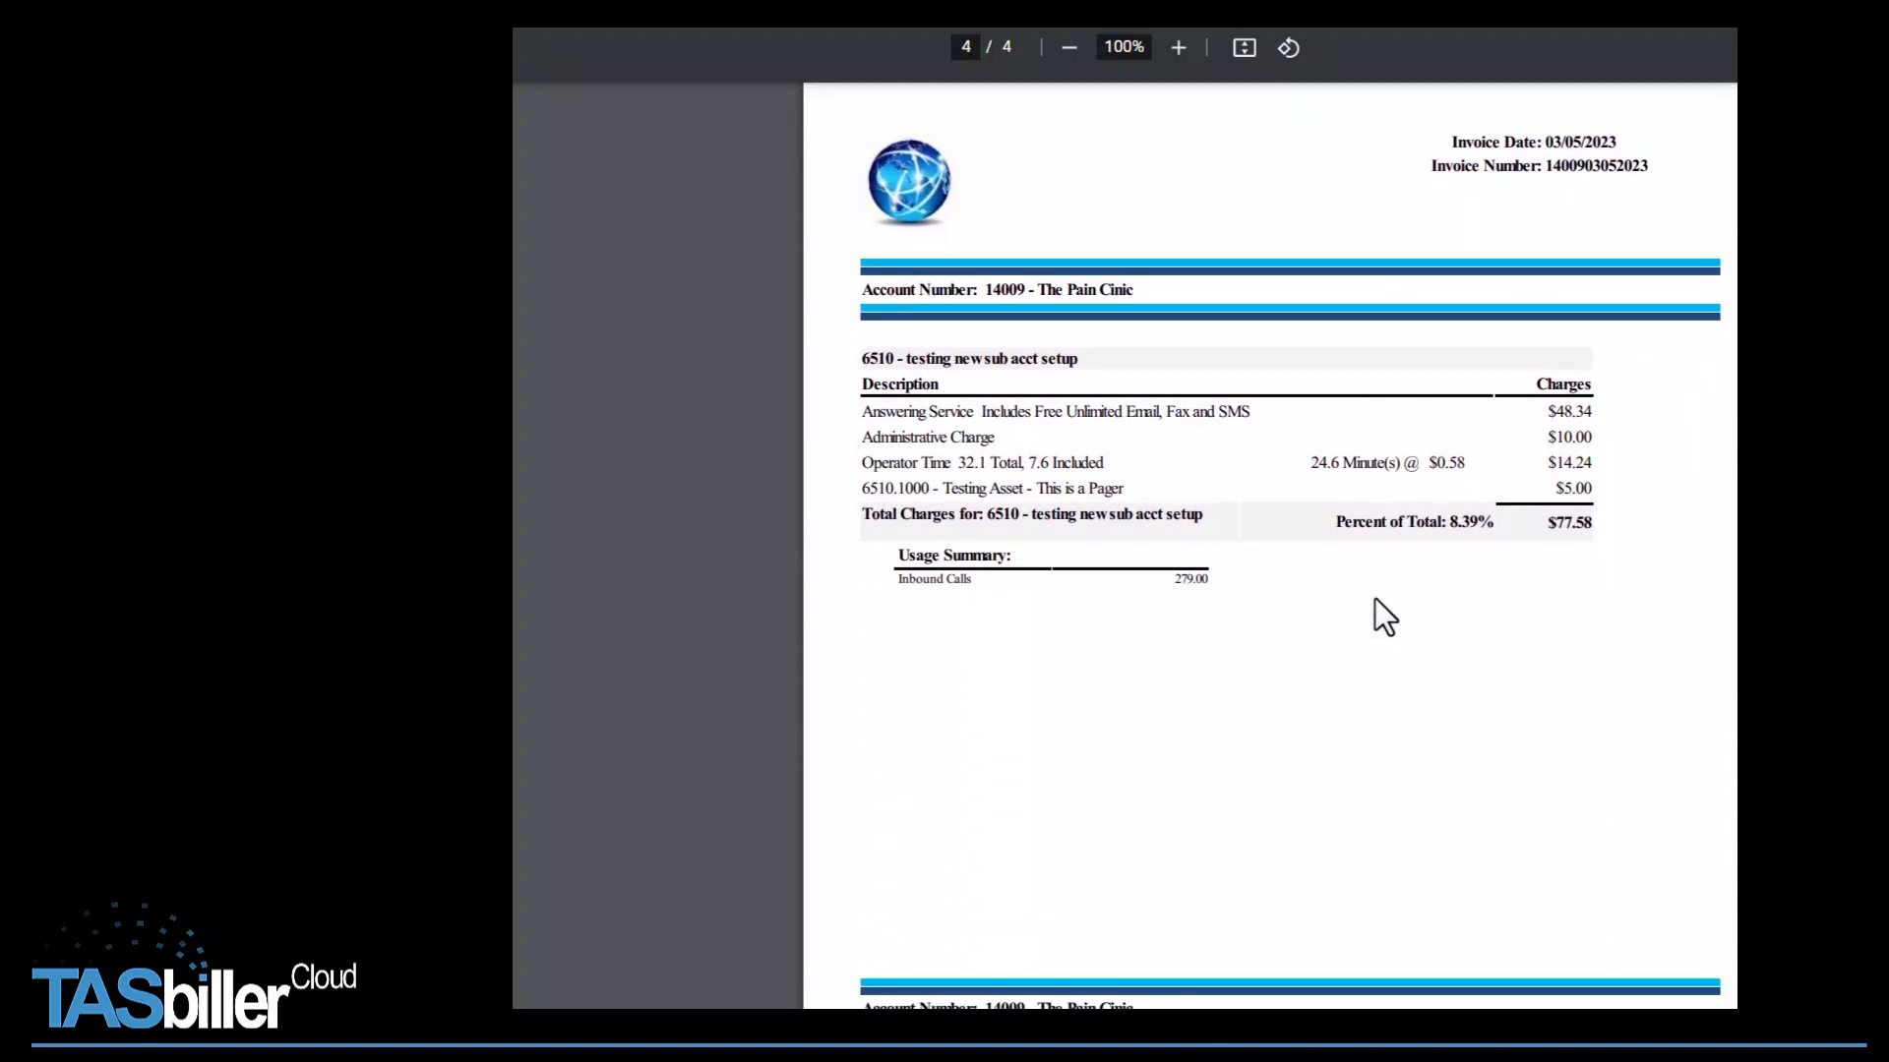
scroll(1375, 599, down, 3)
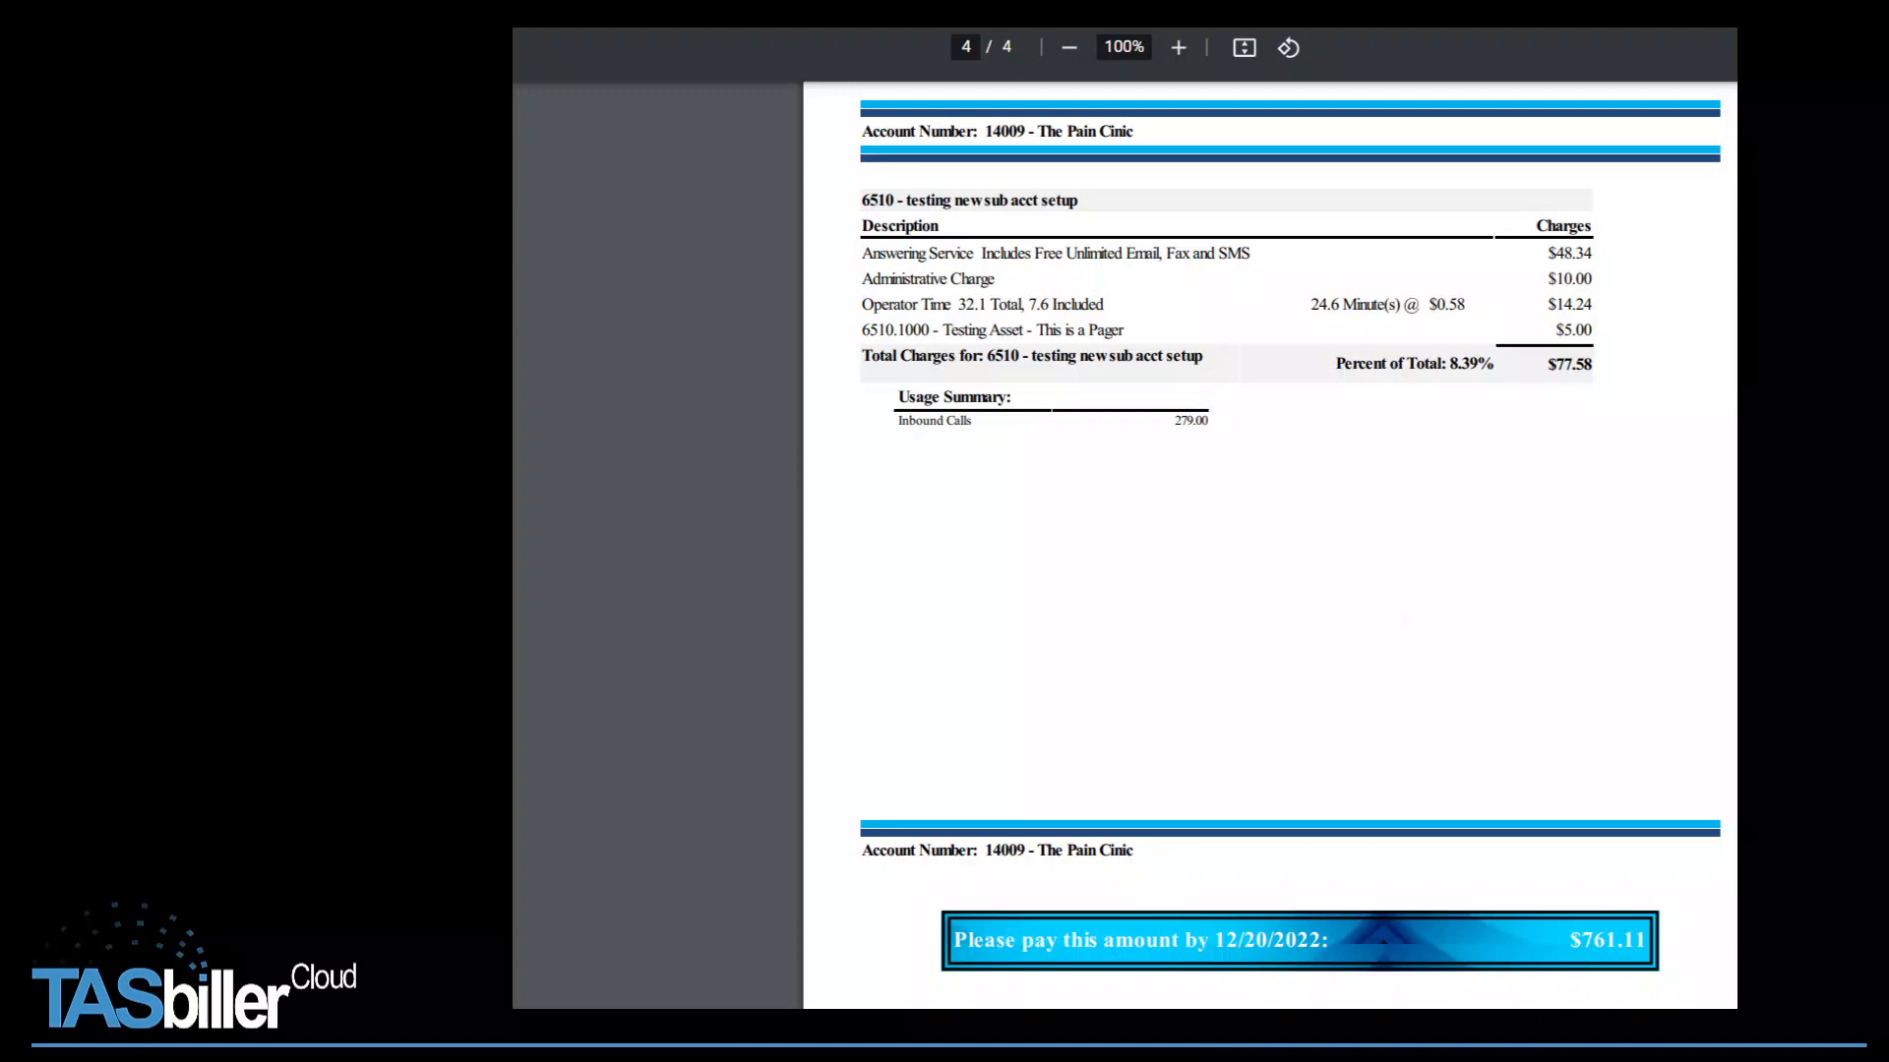
key(ctrl+w)
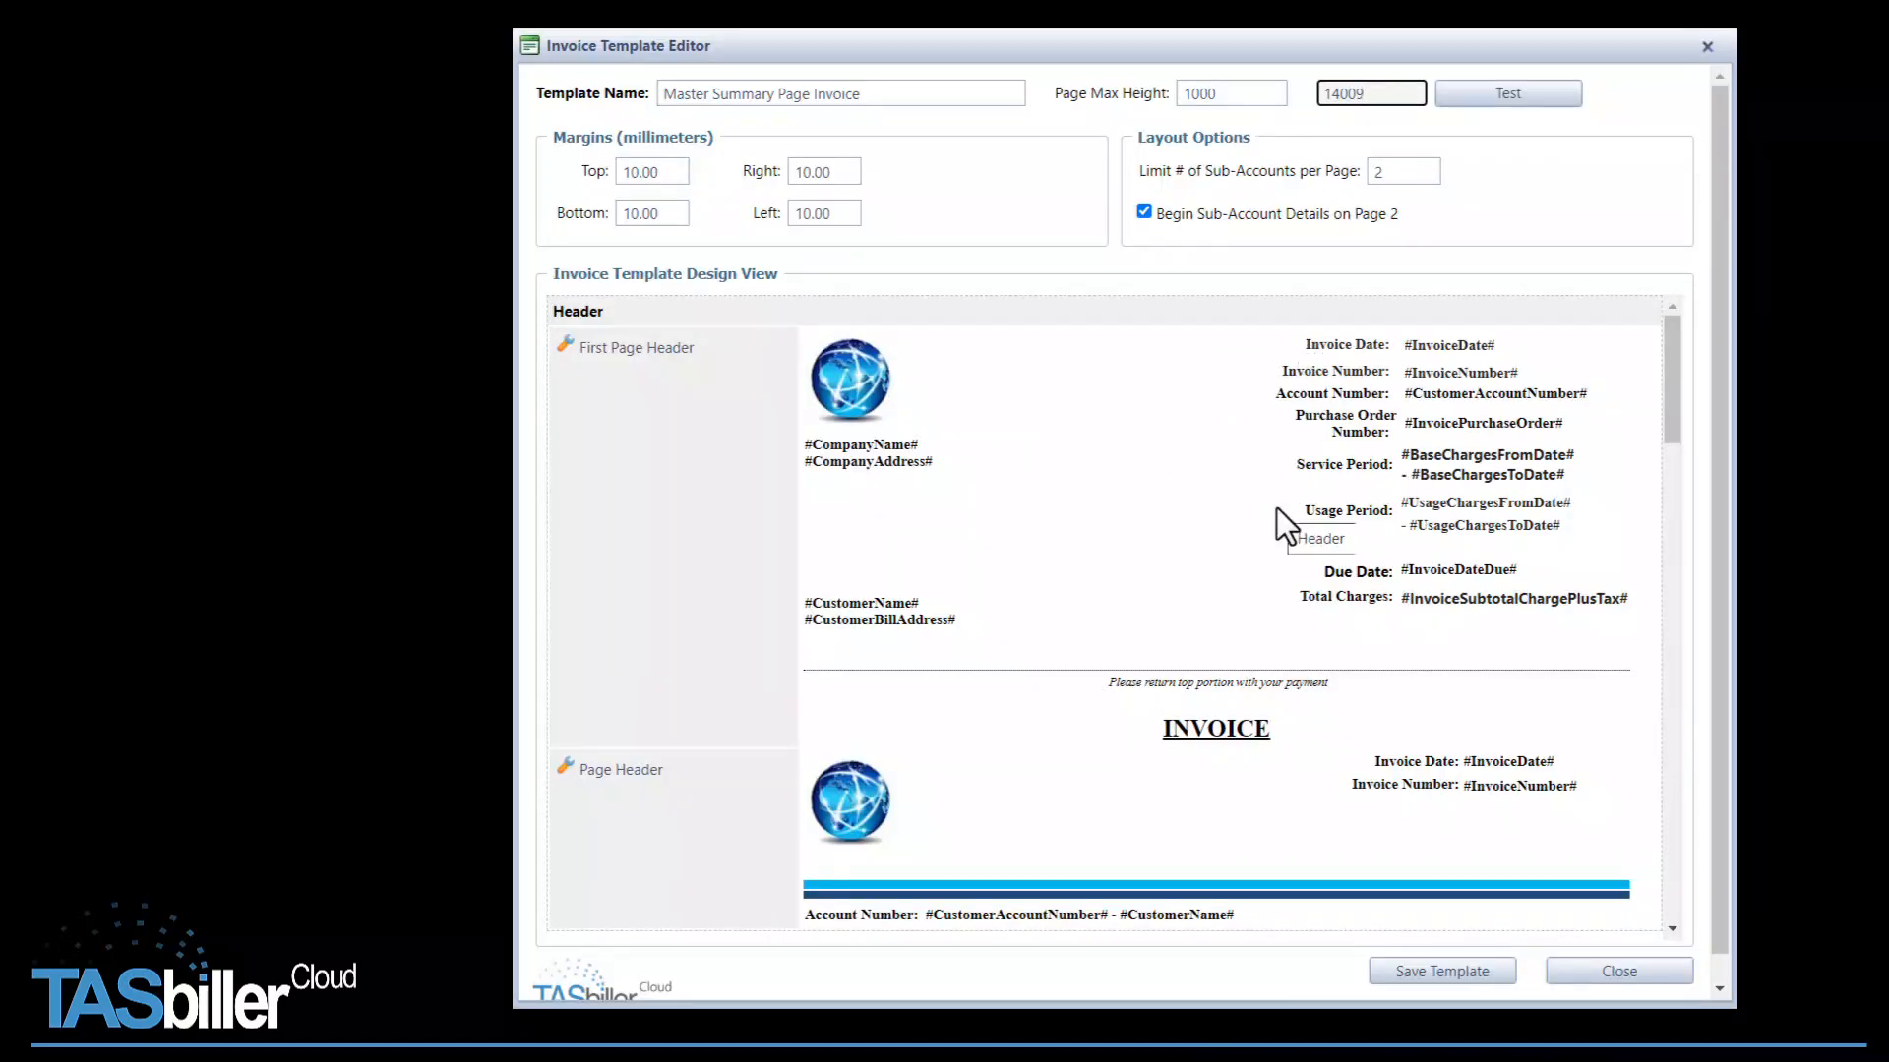